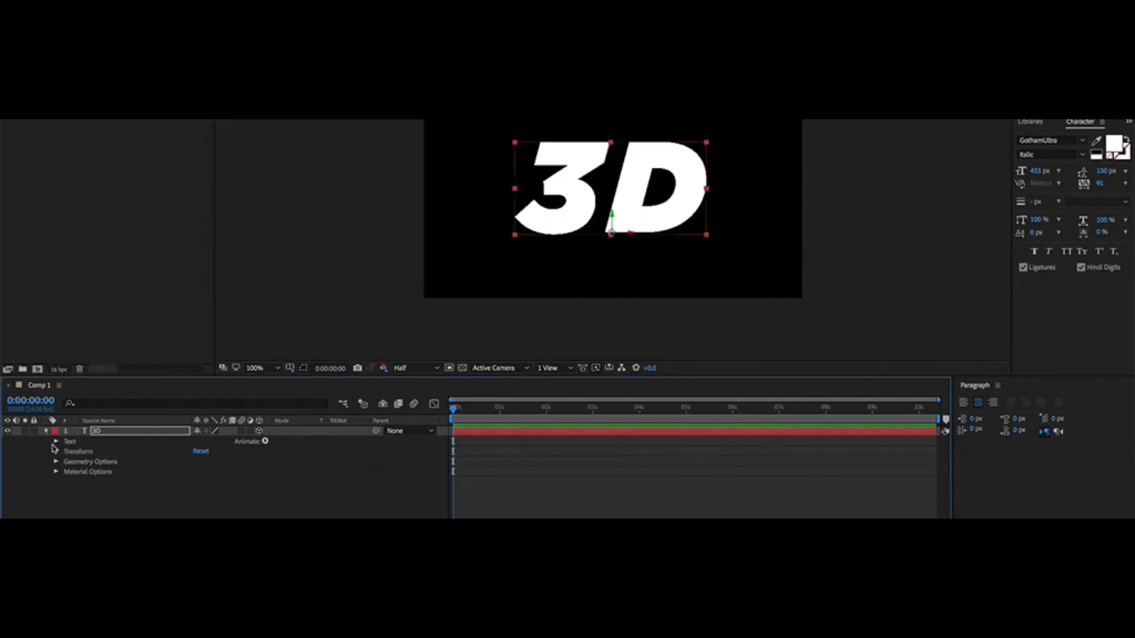
Step: Expand the 3D text layer's Geometry Options to show Bevel Style, Bevel Depth and Extrusion Depth
click(56, 462)
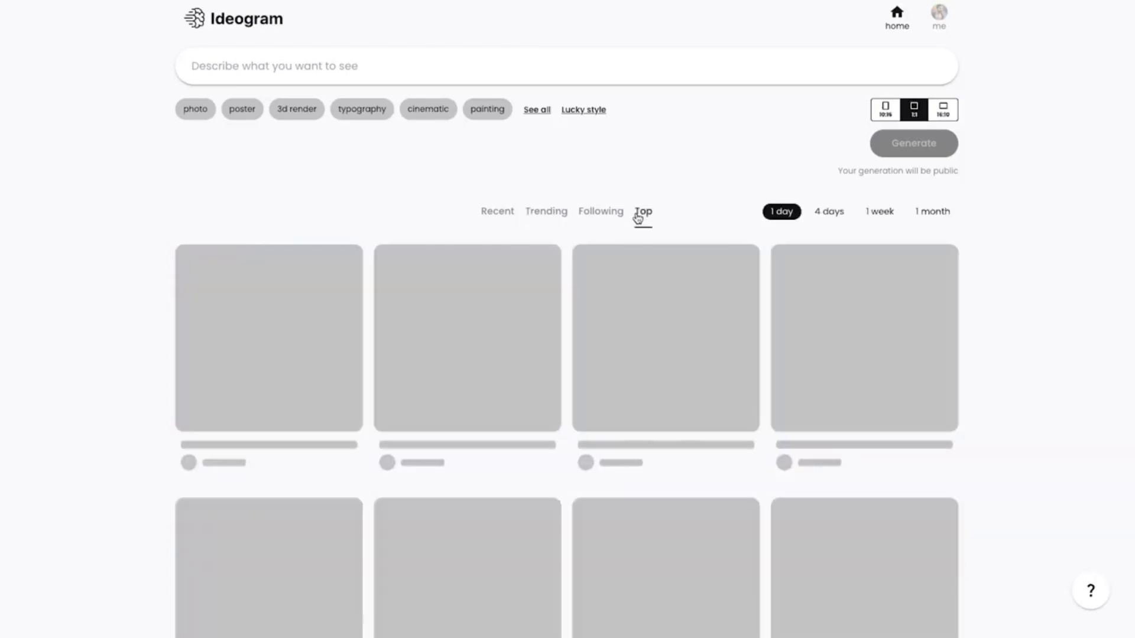
Step: Paste the BUG LIFE praying-mantis T-shirt prompt and apply the typography style
scroll(1049, 323, down, 7)
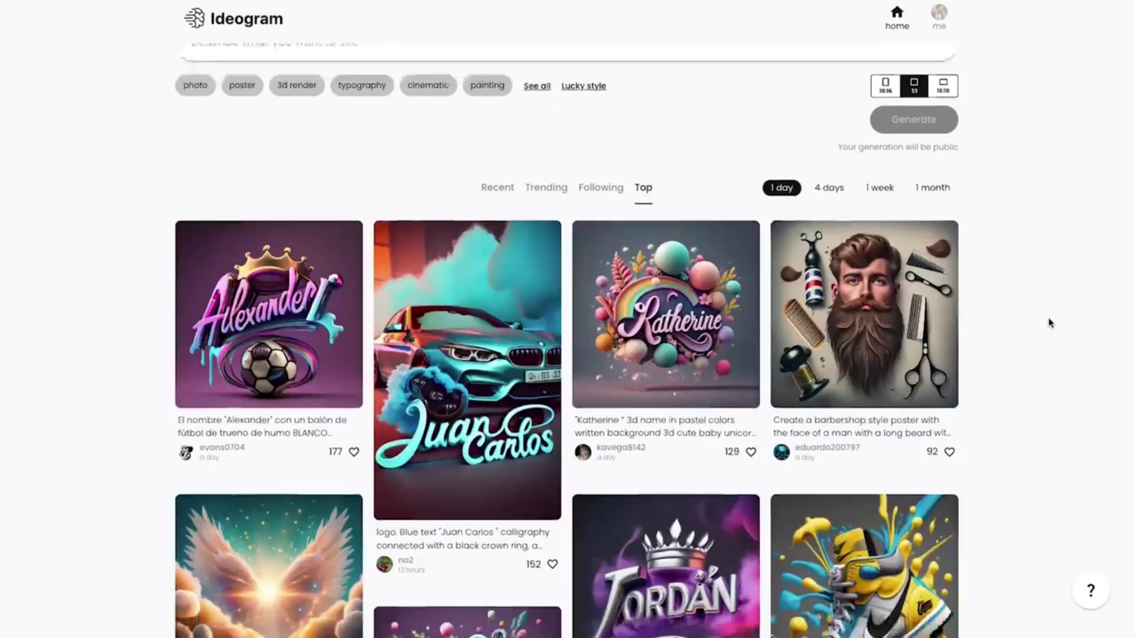
scroll(1049, 323, down, 12)
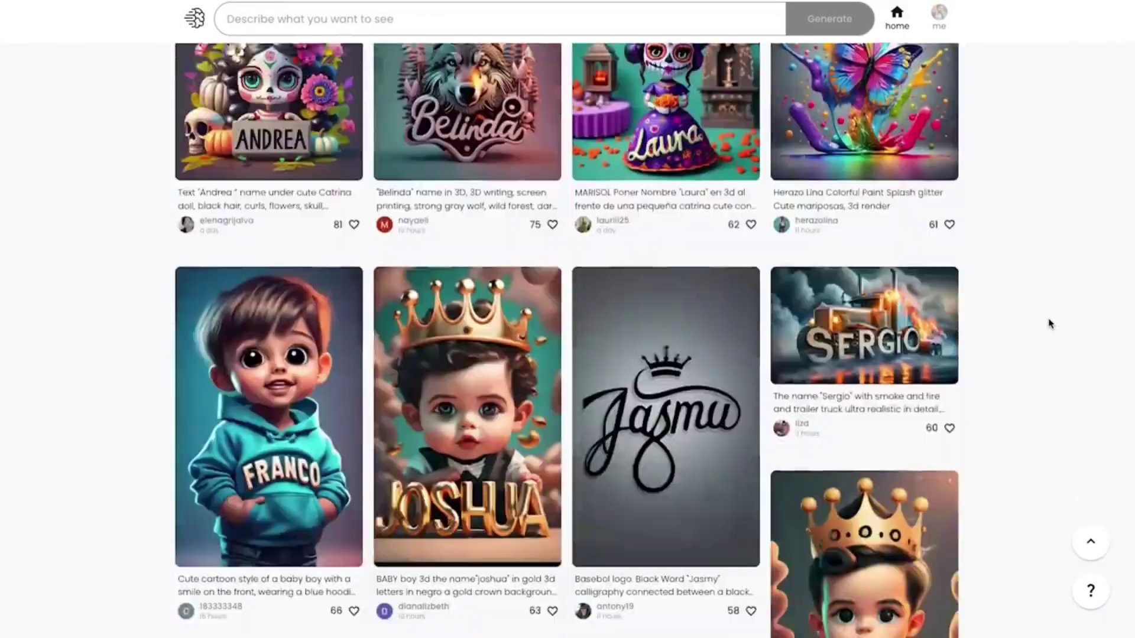
scroll(1049, 323, down, 14)
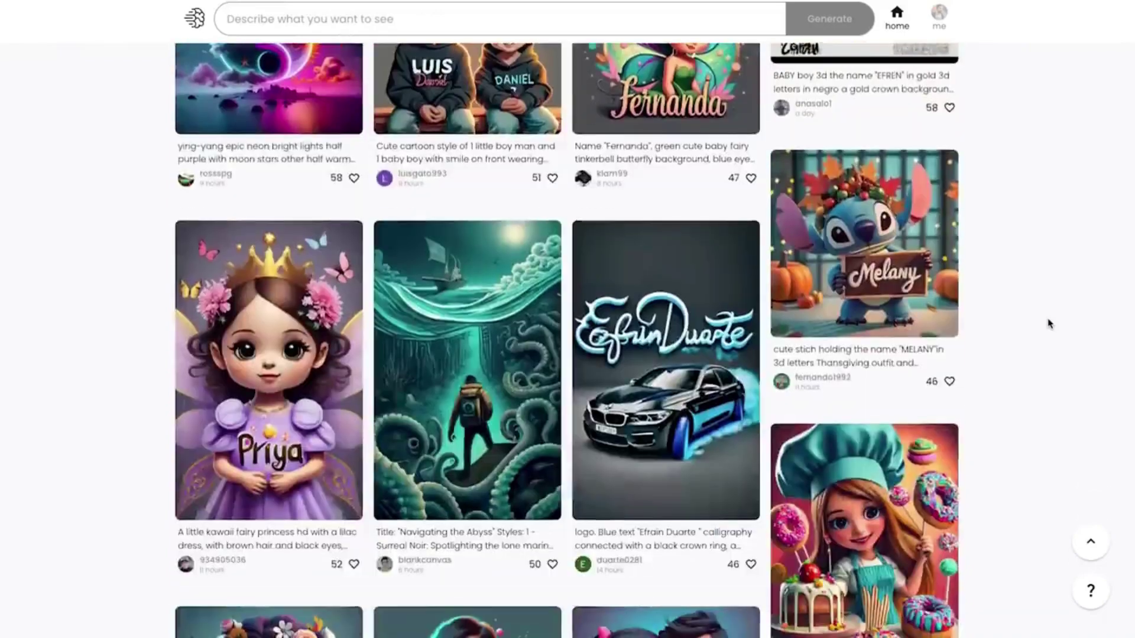
scroll(1050, 323, down, 6)
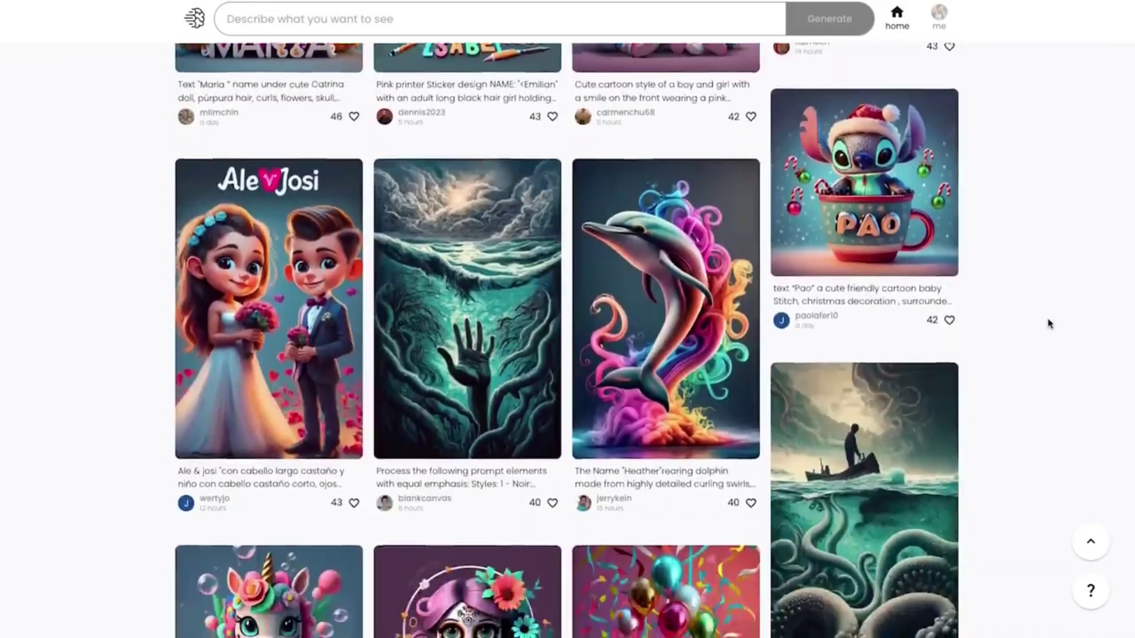
scroll(1049, 323, down, 18)
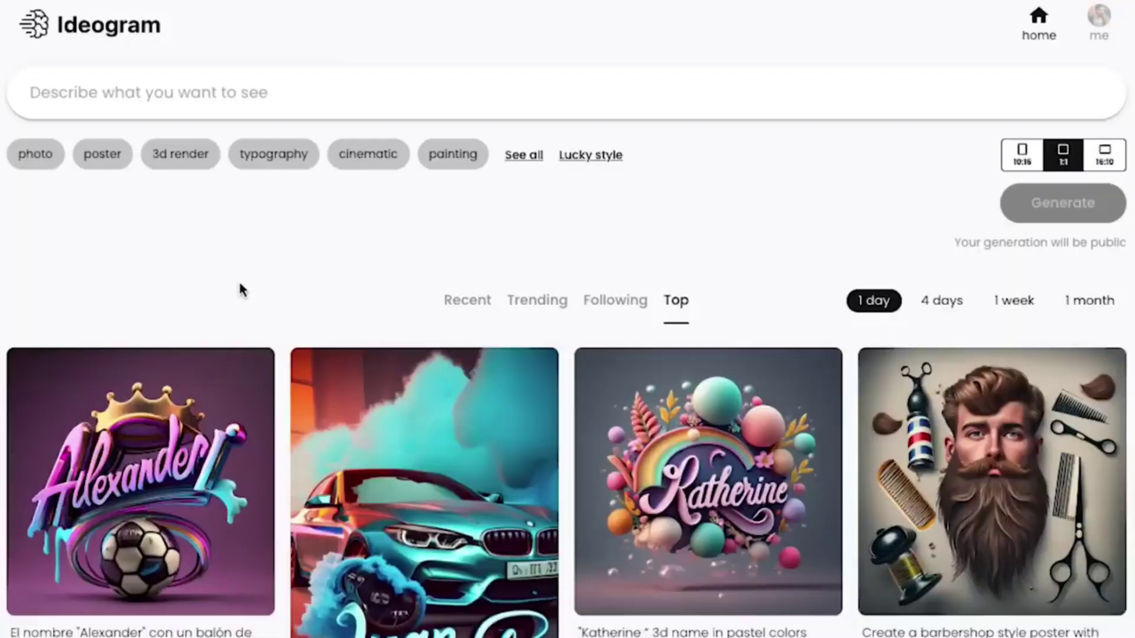
text(Text: "BUG LIFE". , with A detailed illustration face praying mantis wearing Gold sunglasses, magic, t-shirt design, tetradic color , dark magic splash, dark, gothic, t-shirt design, in the style of Studio Ghibli, 3D vector art, bloody and morbid, fantasy art, watercolor effect, bokeh, Adobe Illustrator, hand-drawn, digital painting, low-poly, soft lighting, isometric style, retro aesthetic, focused on the character, 4K resolution, photorealistic rendering, using Cinema 4D, T-Shirt Design)
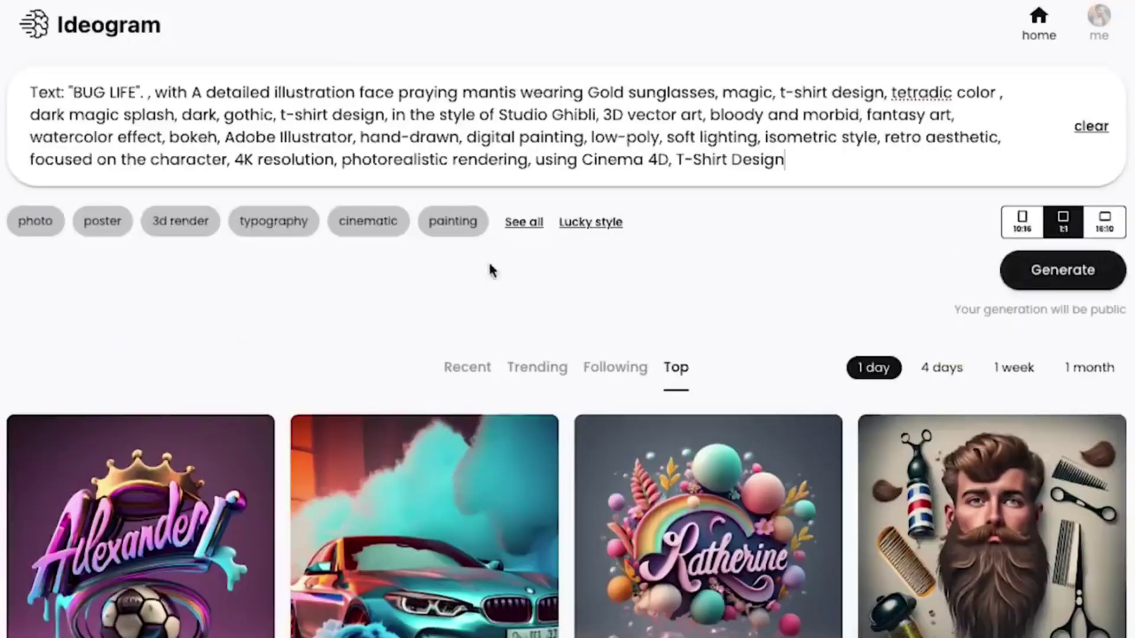
click(515, 222)
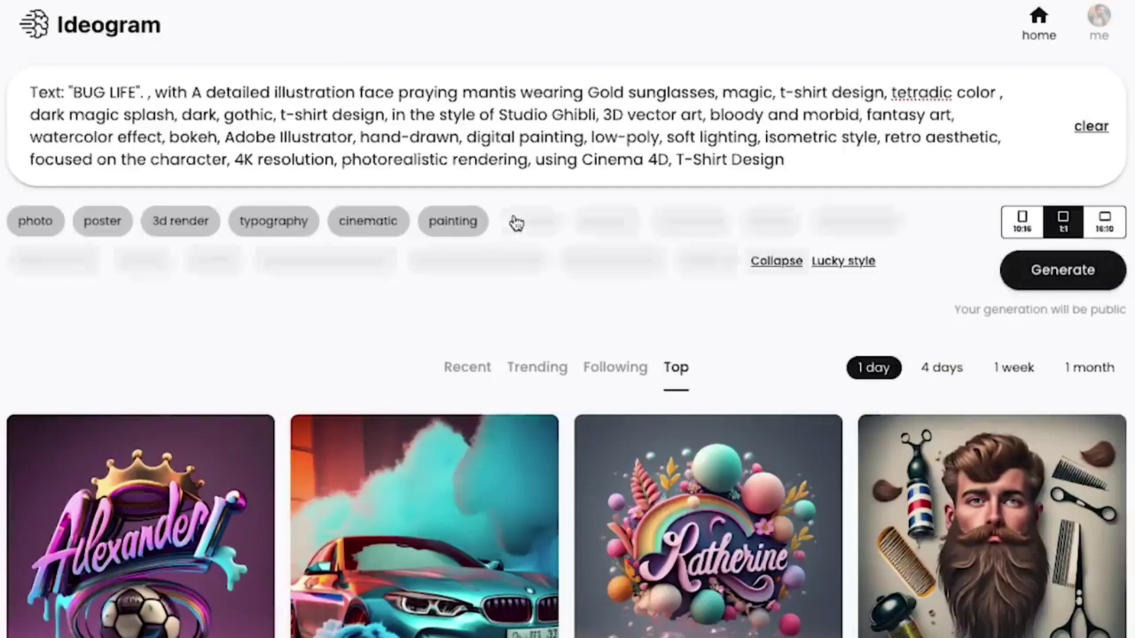
click(275, 225)
Step: Generate the designs at square 1:1, then remix the third BUG LIFE image into variations
click(1021, 222)
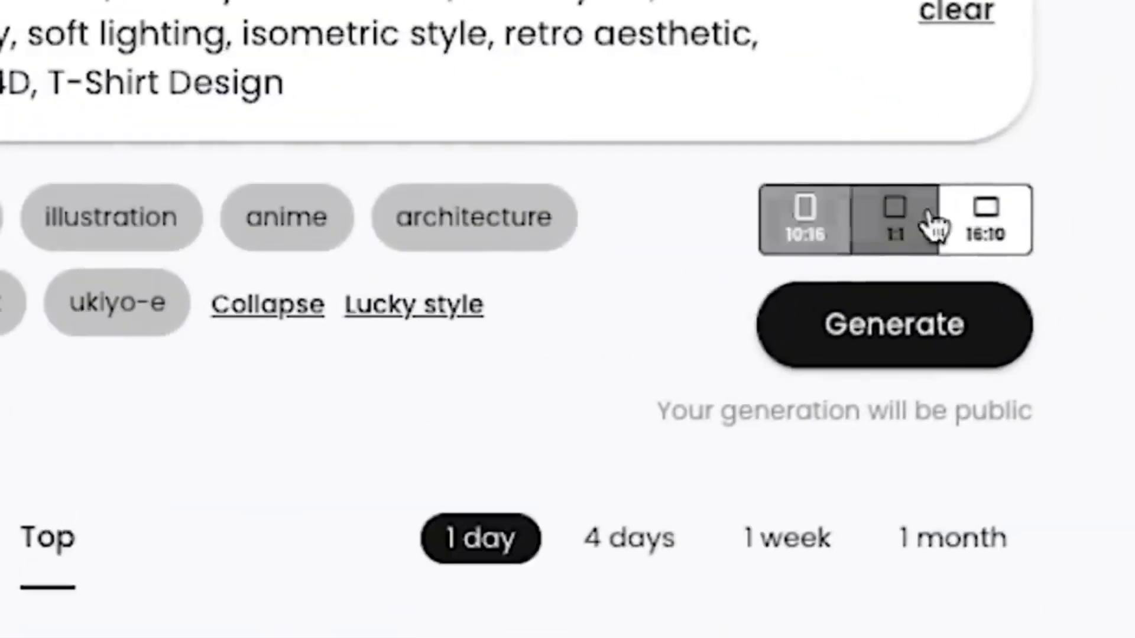
click(969, 230)
click(919, 240)
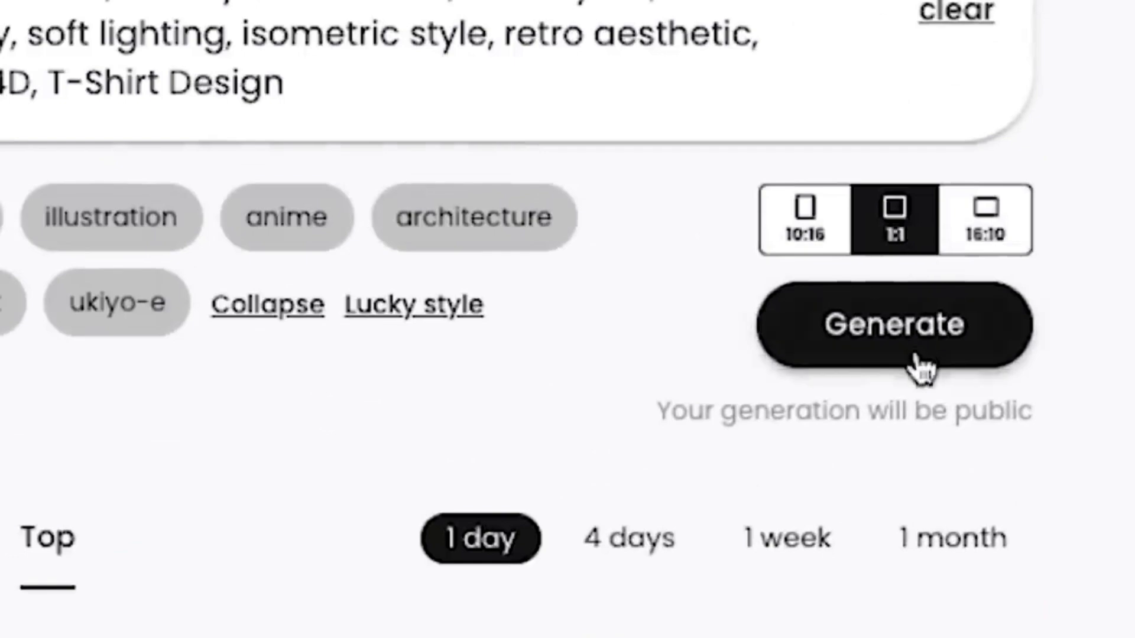
click(919, 365)
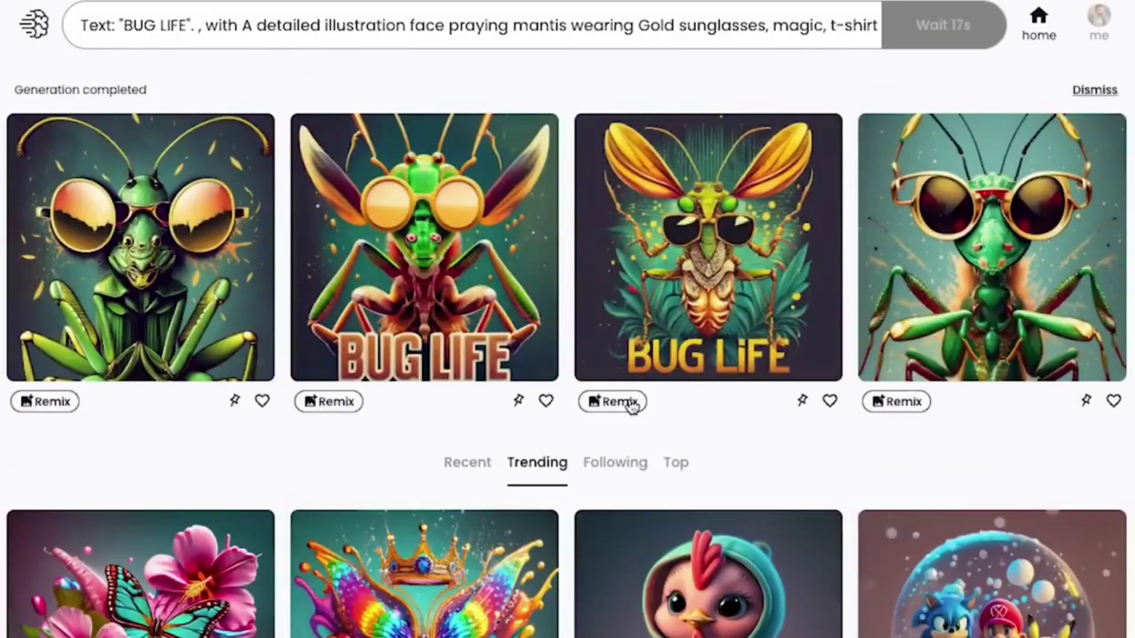
click(630, 403)
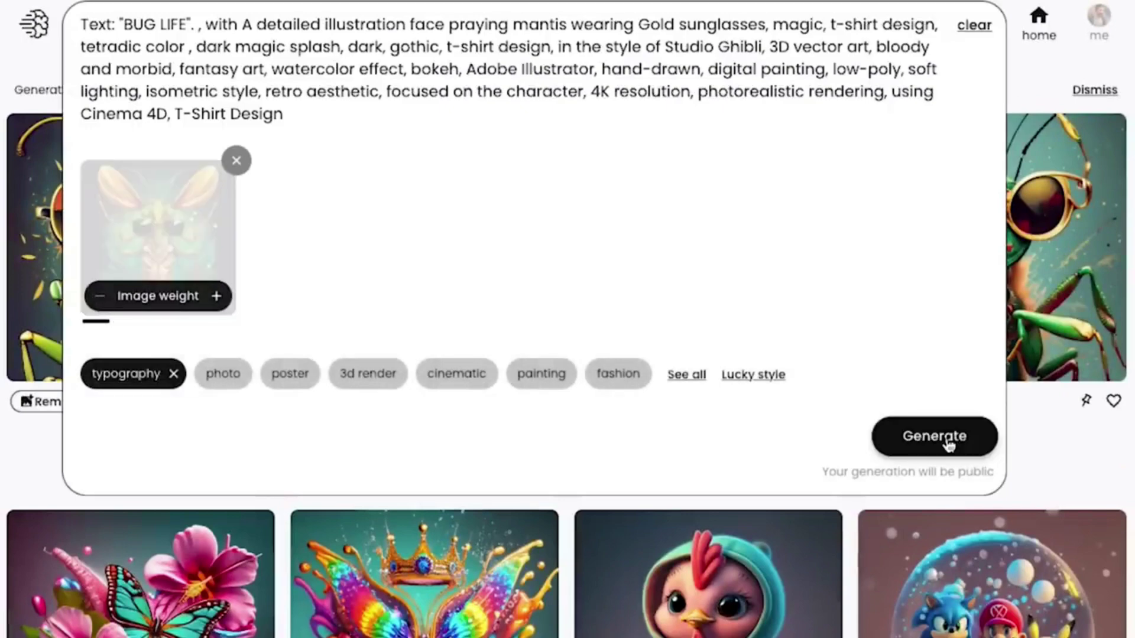
click(947, 443)
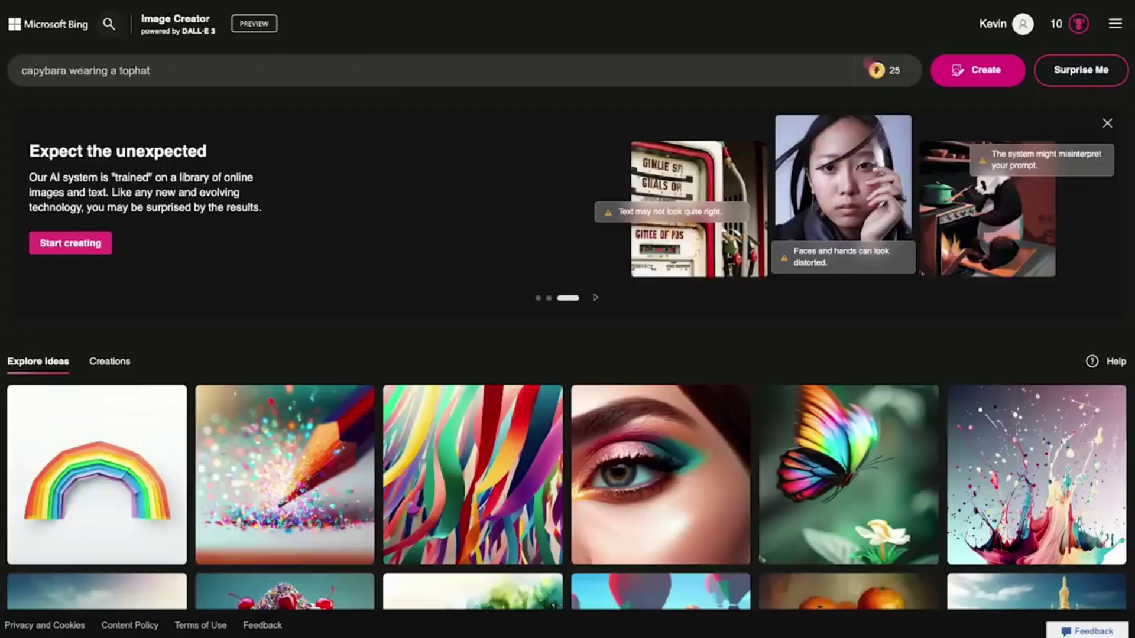
Step: Create the guitar-playing top-hat capybara concert images and view one at full size
click(977, 70)
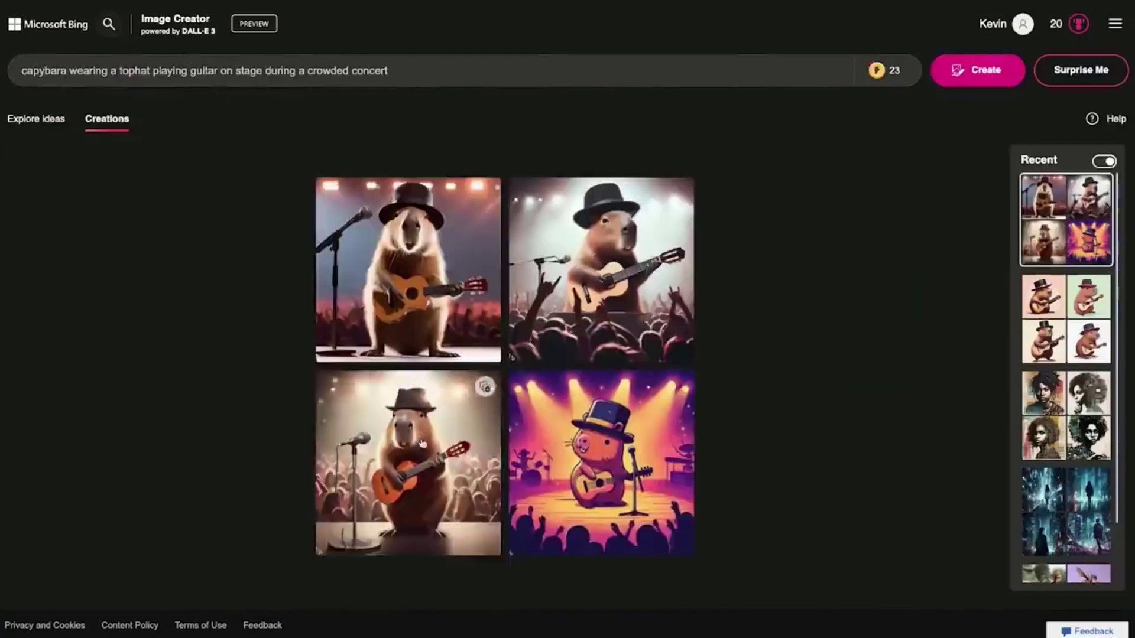
click(383, 435)
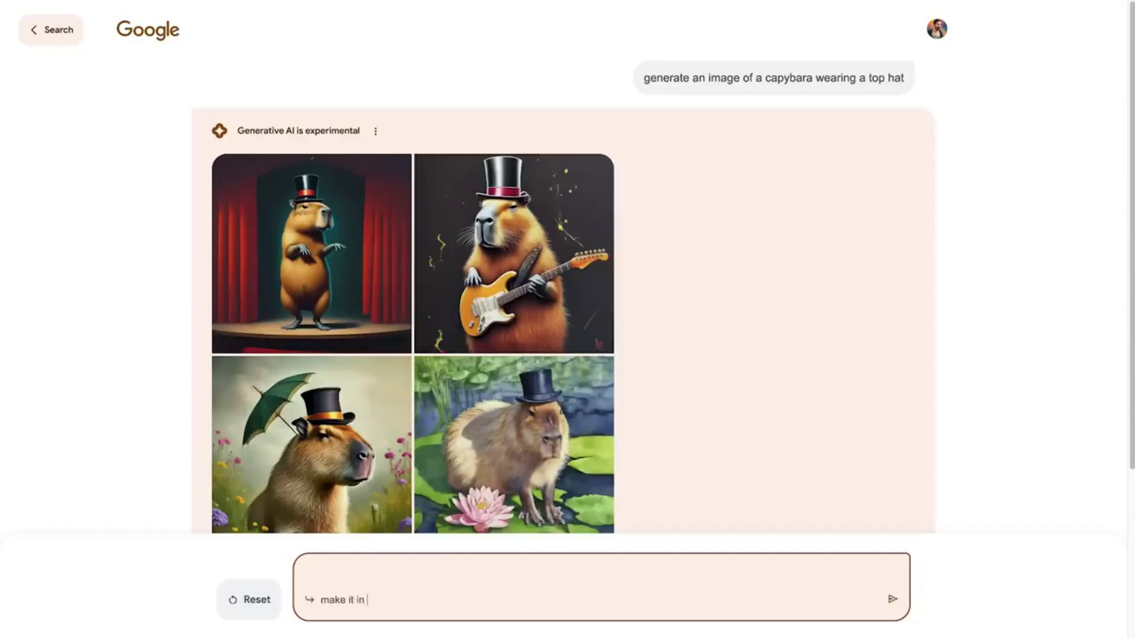
Step: Send the follow-up 'make it in space' to get four space-themed capybara images
key(Return)
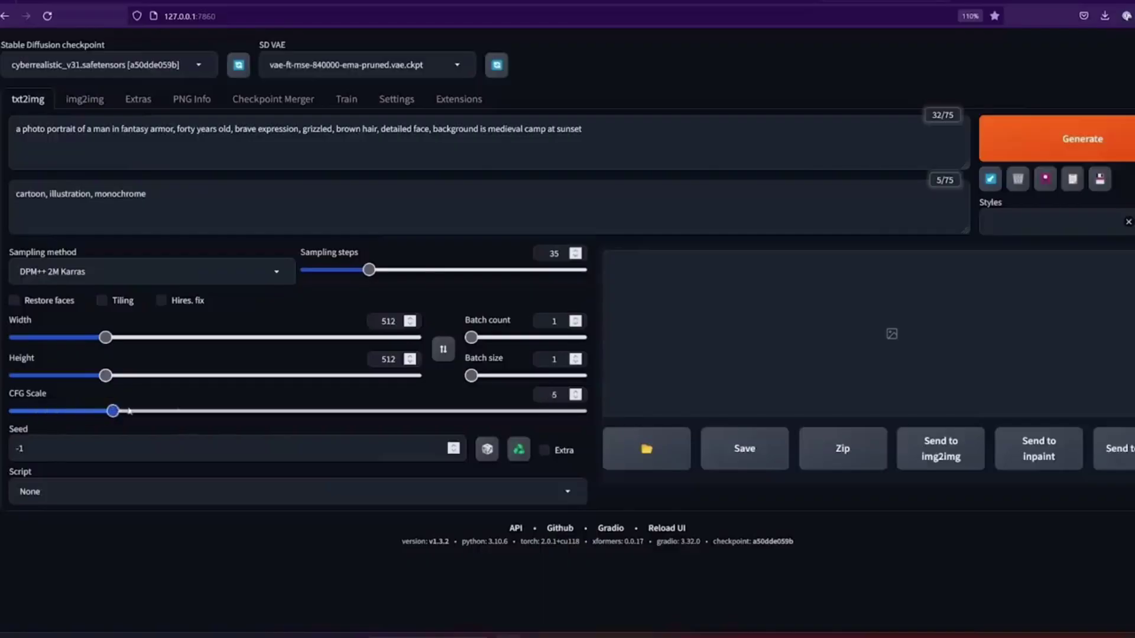
right_click(334, 408)
key(Escape)
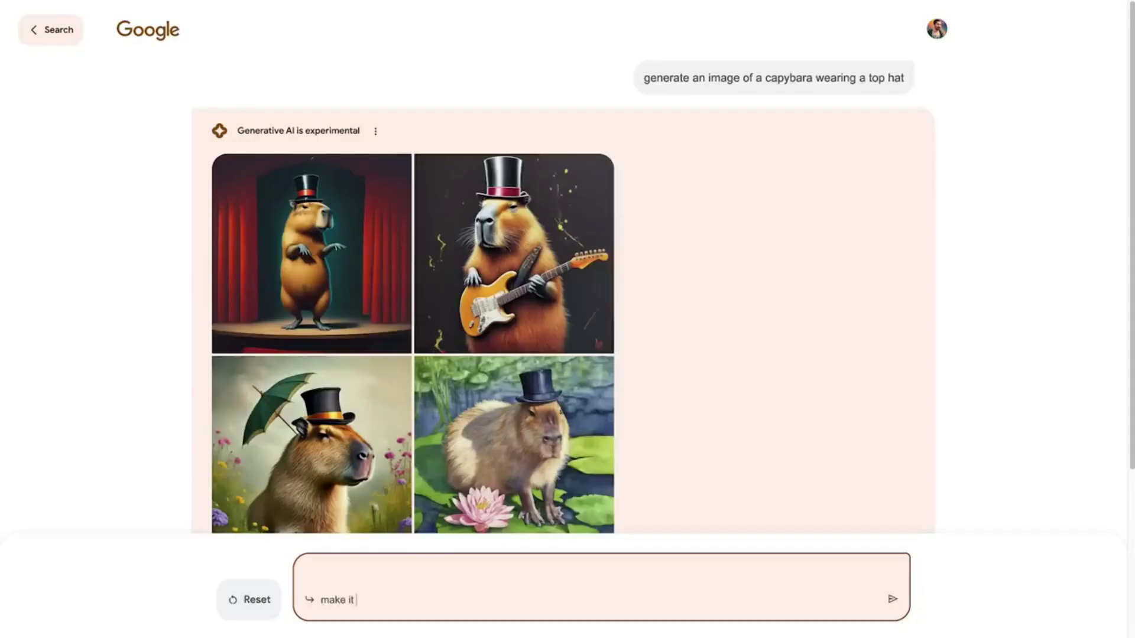
key(Return)
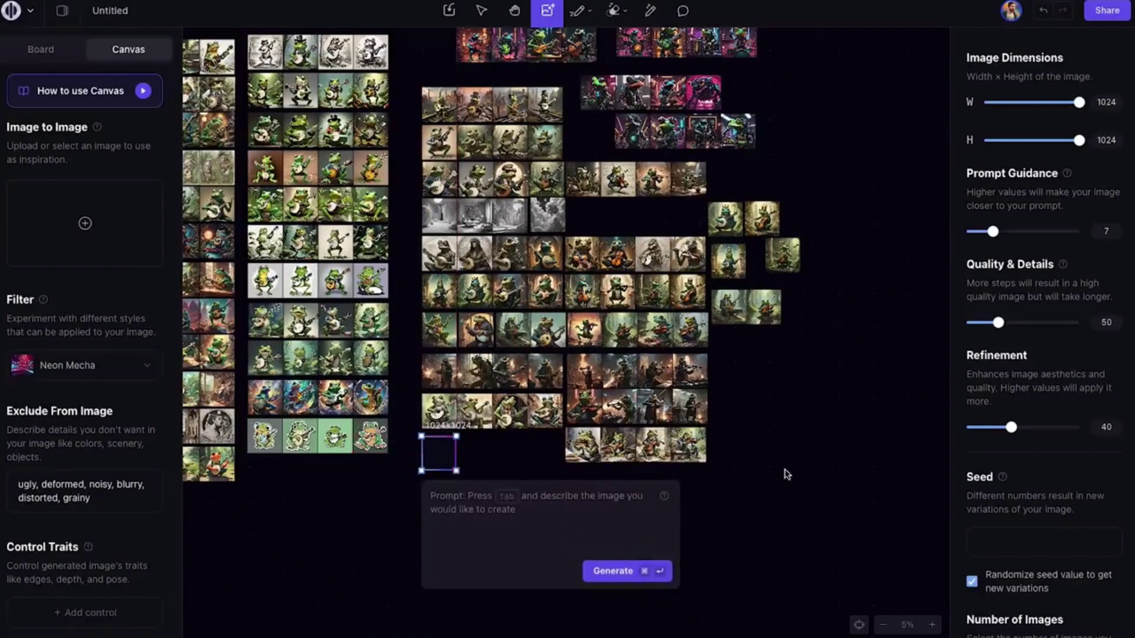
Step: Move the generation frame slightly lower and shrink it on the canvas
drag(433, 450, 437, 489)
scroll(437, 489, up, 5)
drag(476, 305, 515, 230)
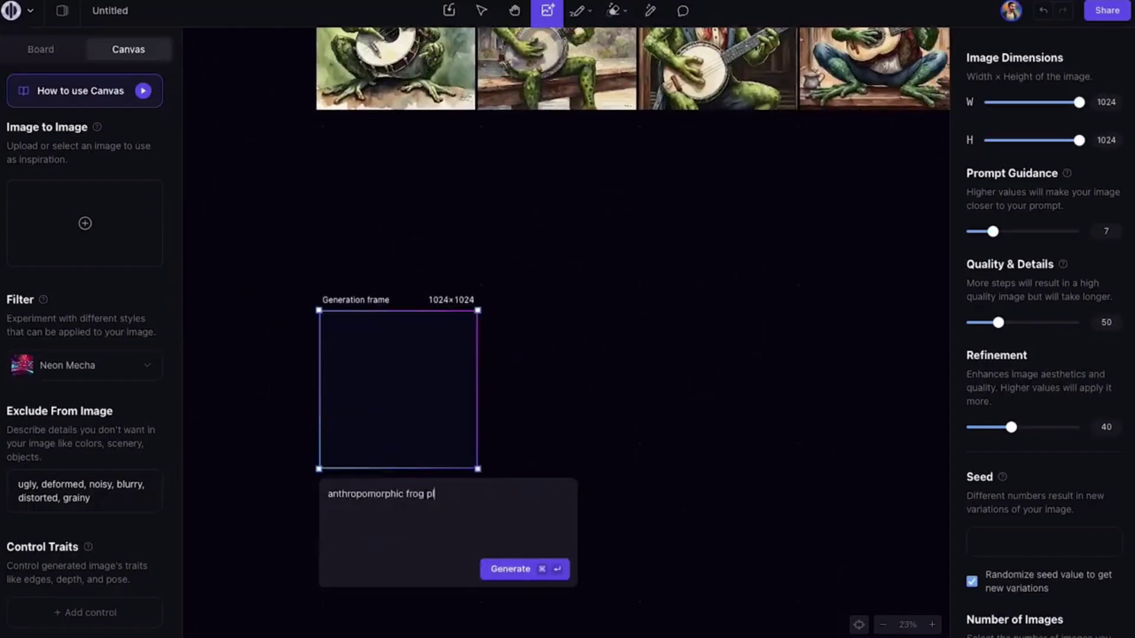
scroll(985, 302, down, 3)
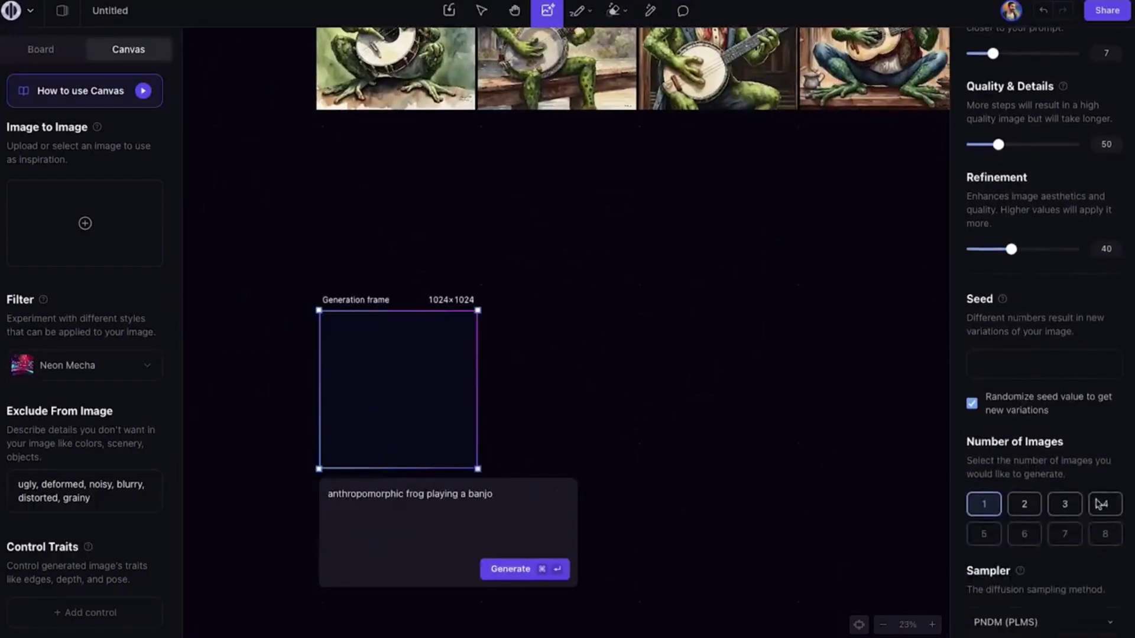
Step: Generate four Haze-filter banjo-playing frog images and start image-to-image from one
click(1104, 503)
click(147, 367)
scroll(350, 309, down, 10)
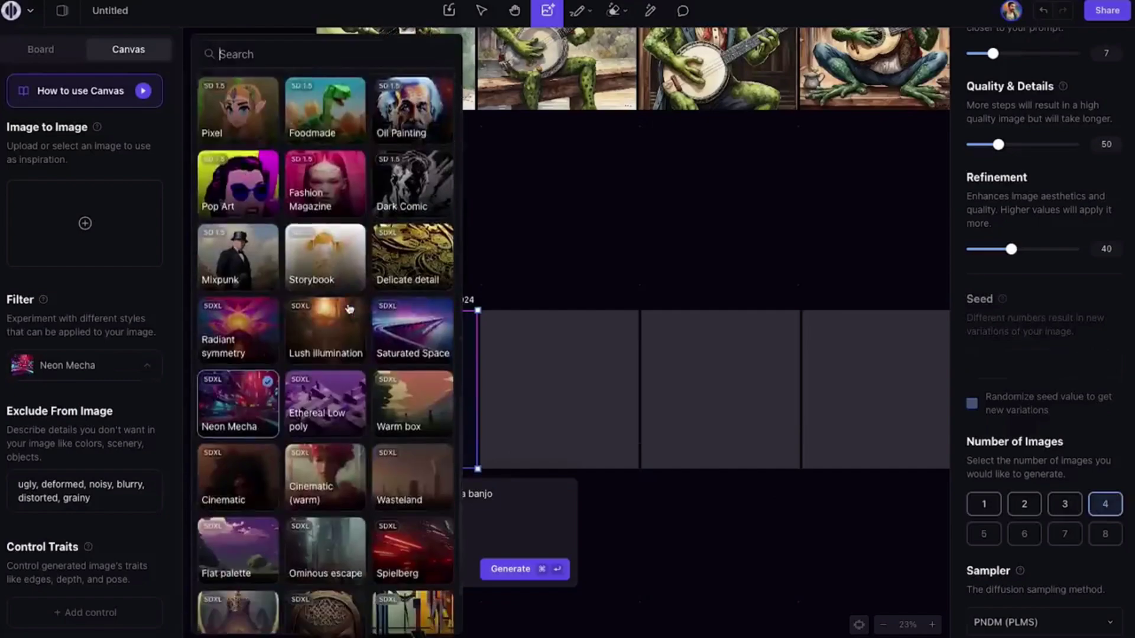
click(253, 581)
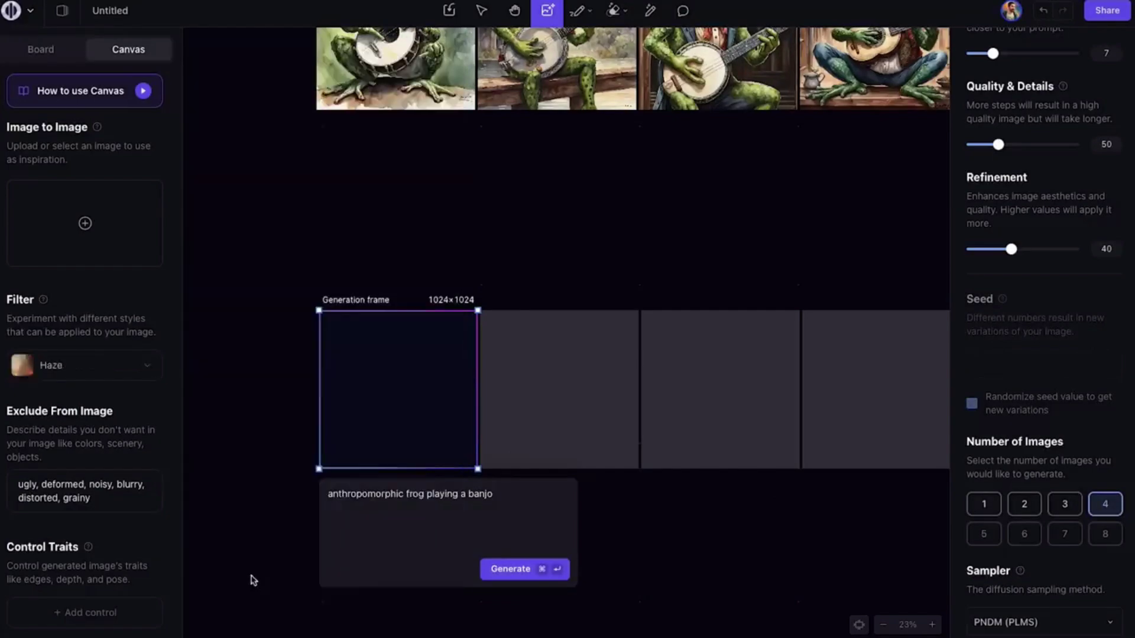
click(525, 569)
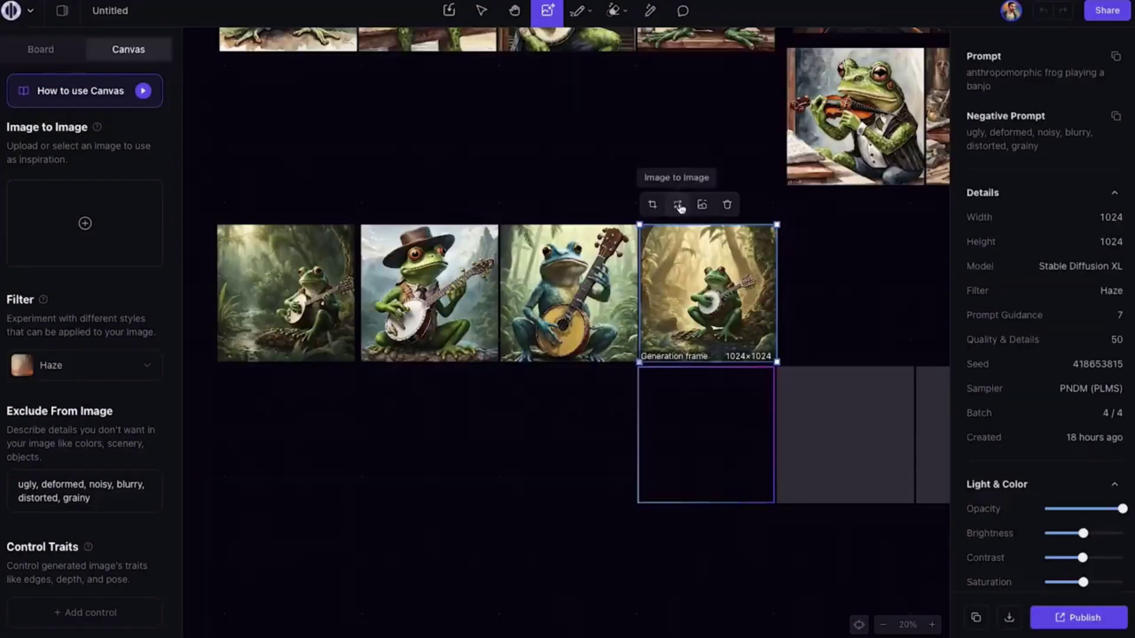
click(678, 207)
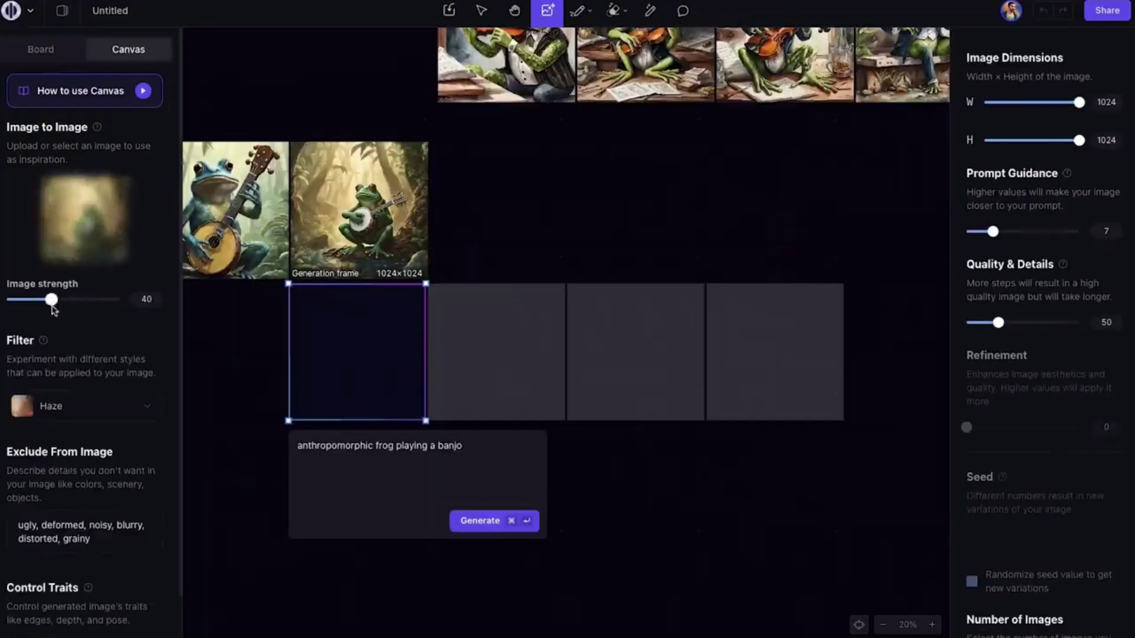
click(479, 520)
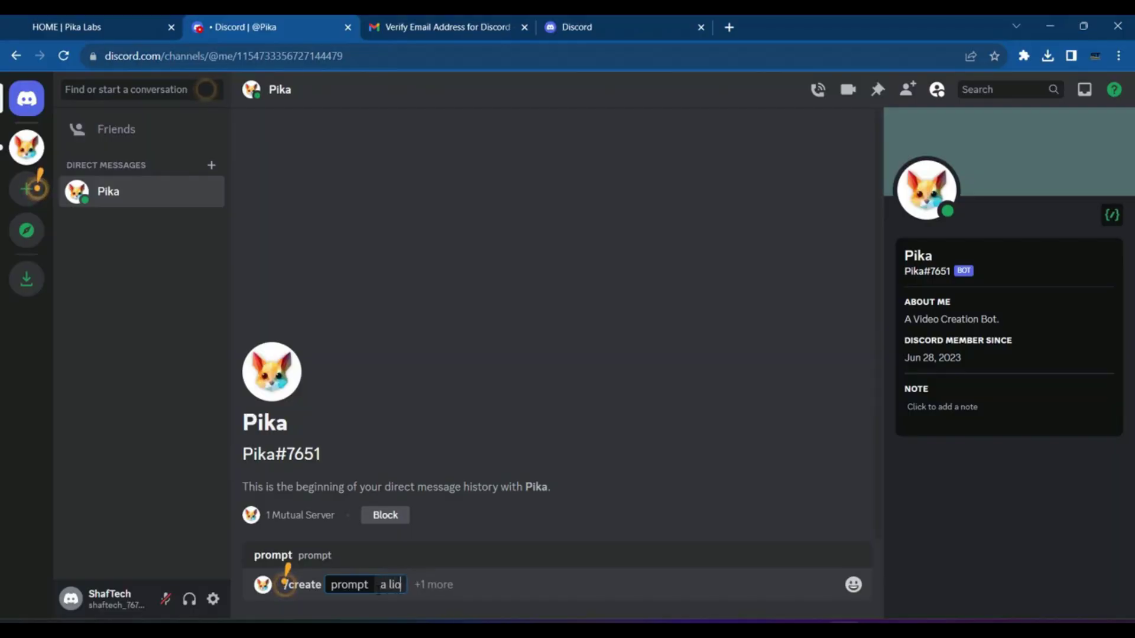
Step: Choose Pika's /create command to start a new lion video
text(e)
key(Return)
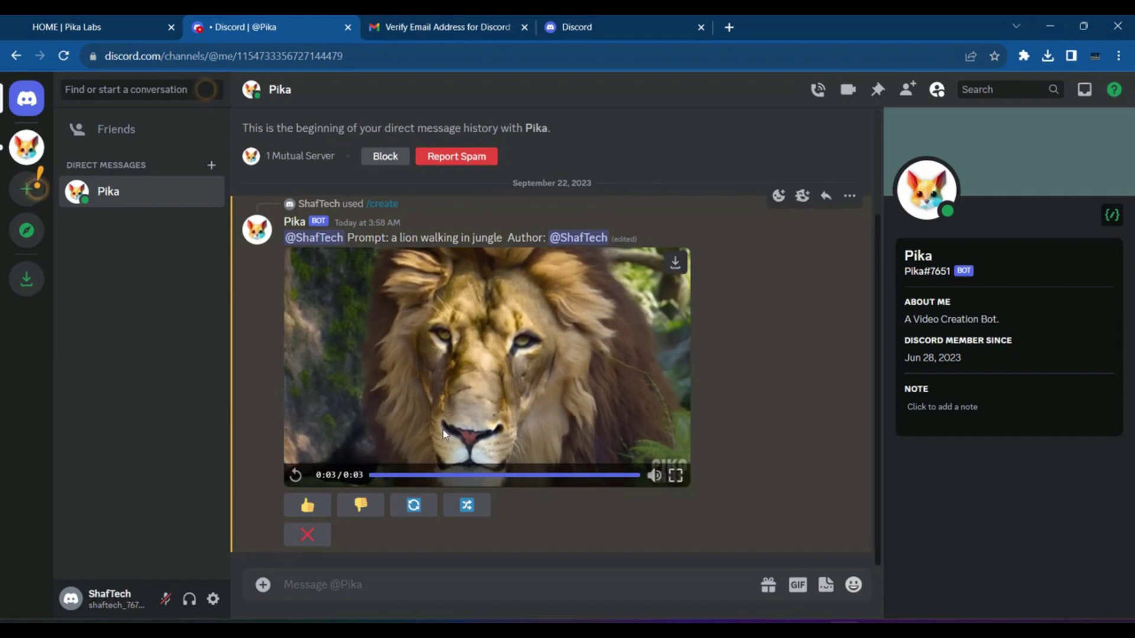
text(/)
key(Return)
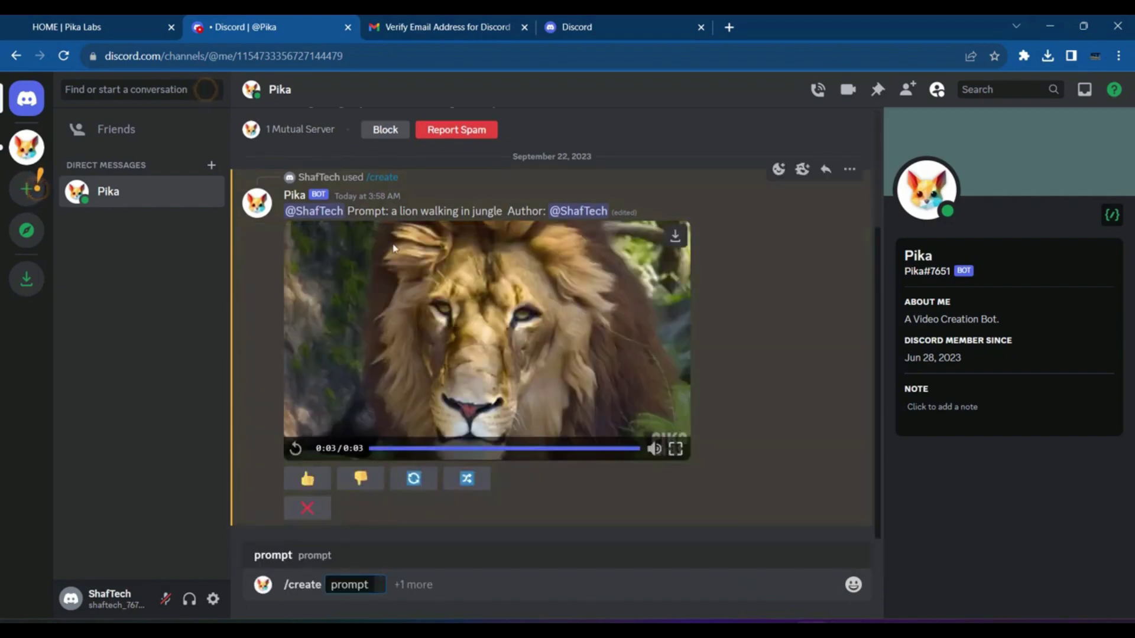
Step: Send the jungle lion prompt with birds, green background, -fps 24 -ar 16:9, then play the video
click(378, 580)
text(a lion walking in jungle)
text(,)
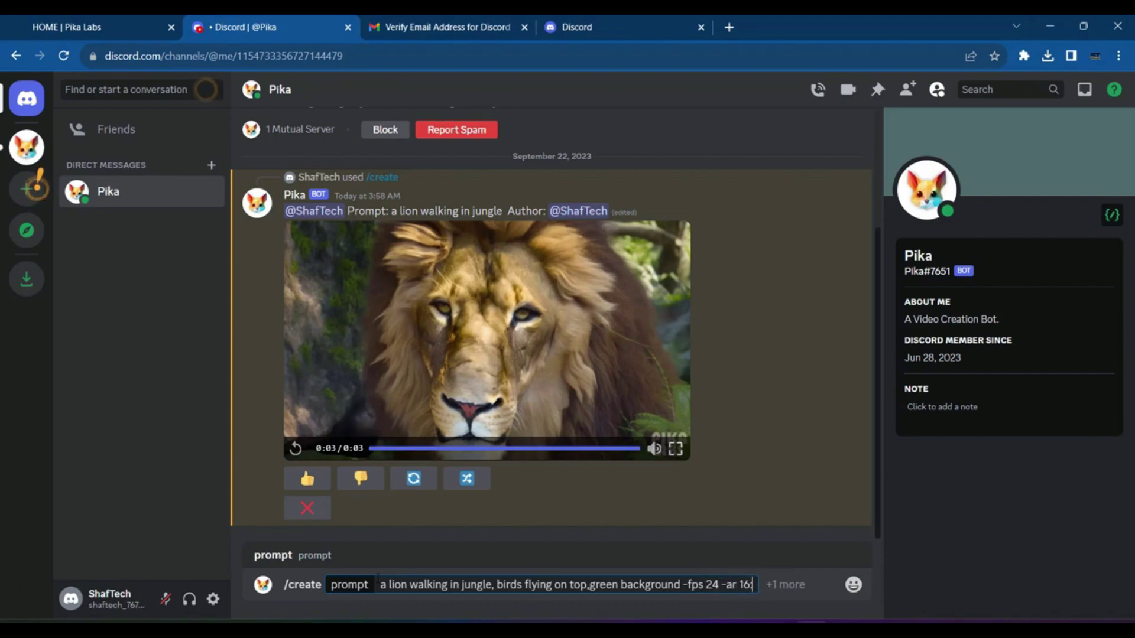
key(Return)
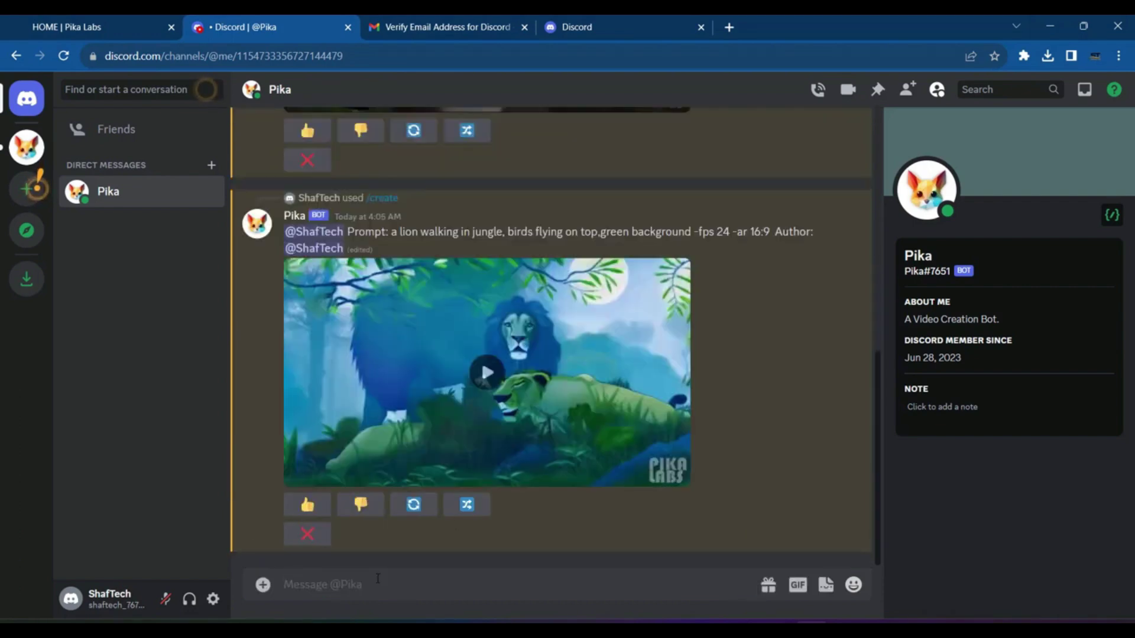
click(486, 372)
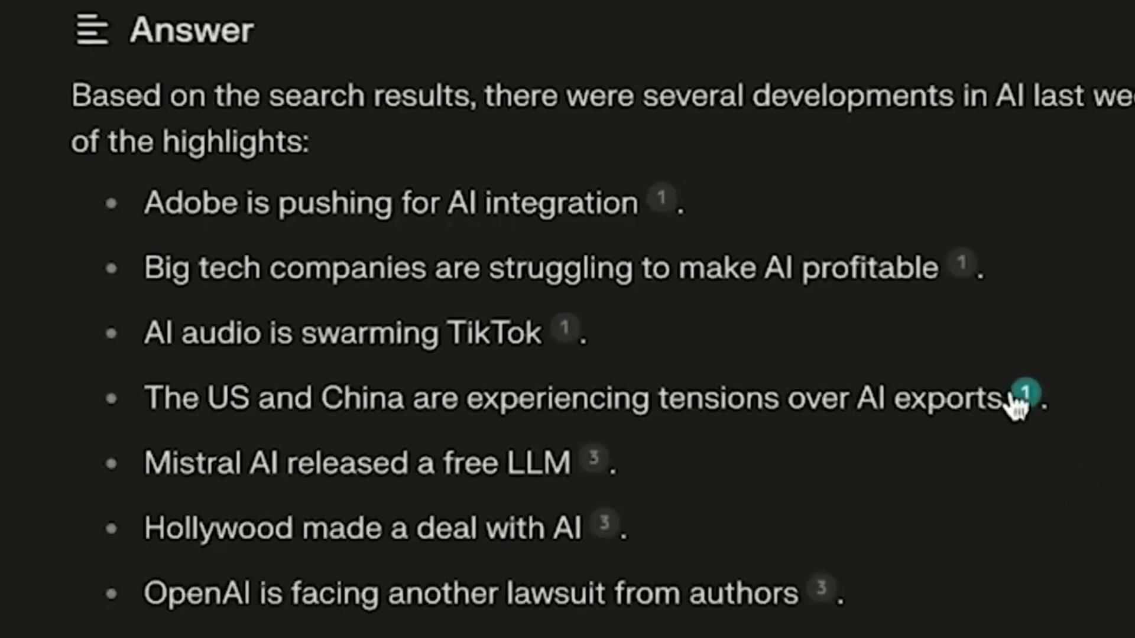
Step: Open the source cited for the AI exports point in the news answer
click(1024, 394)
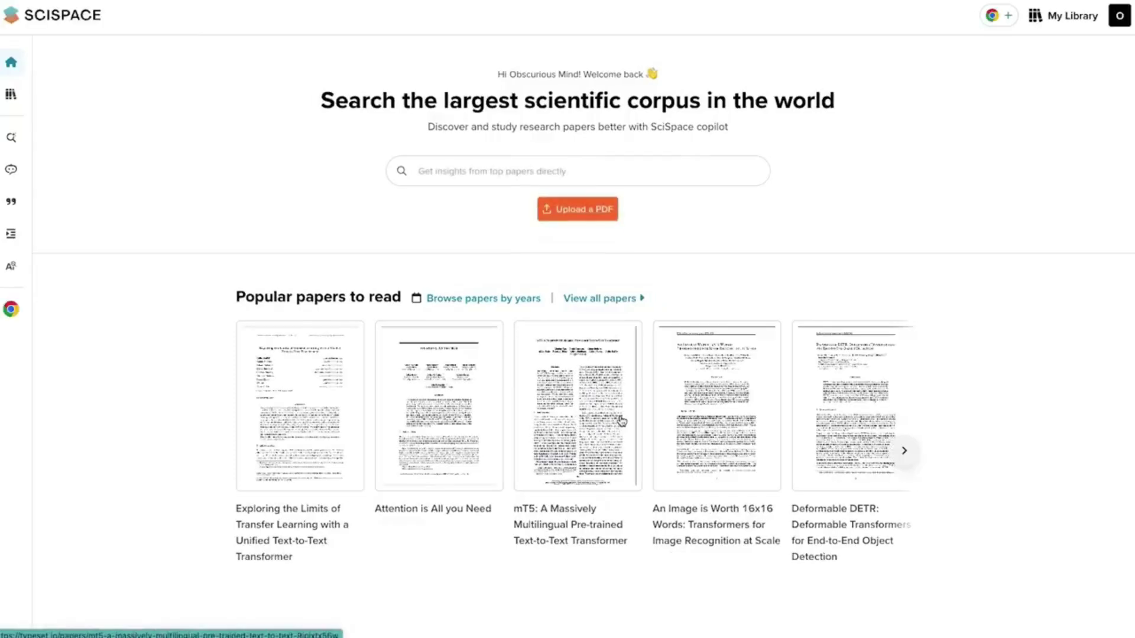
Step: Search SciSpace for 'Is telekinesis legit?'
click(419, 171)
text(Is te)
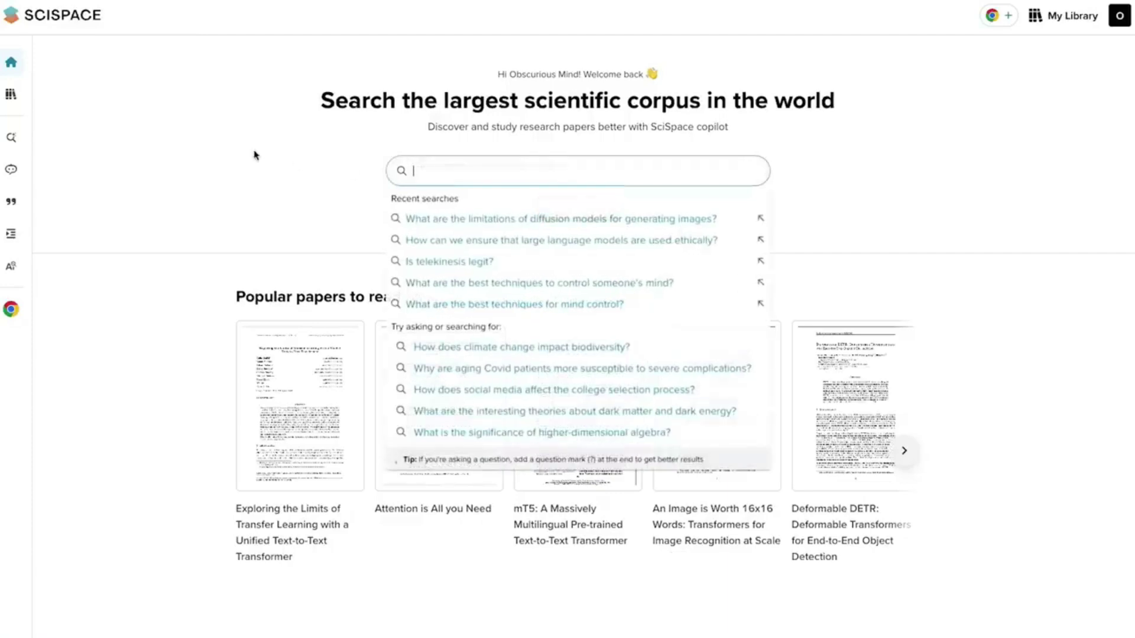
text(lekinesis legit?)
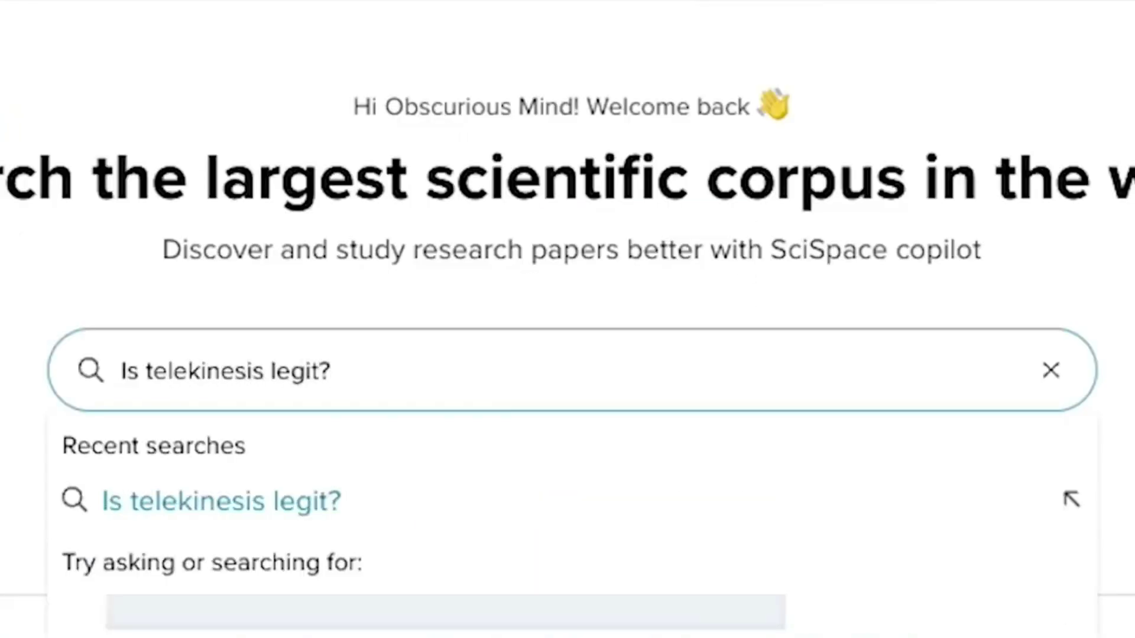
key(Return)
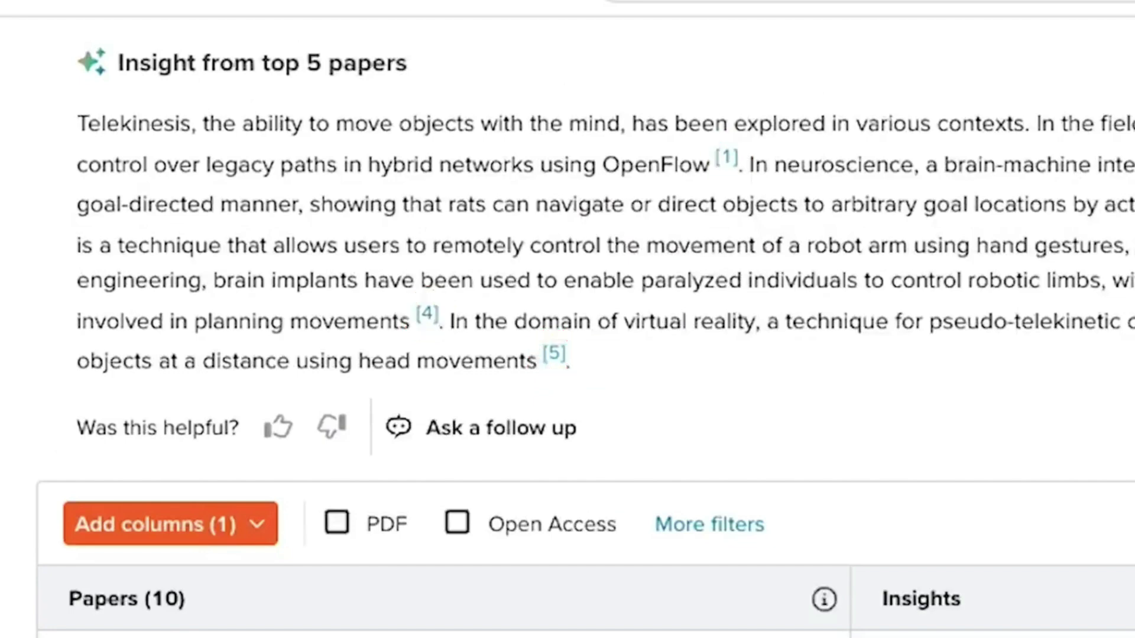
scroll(567, 355, down, 15)
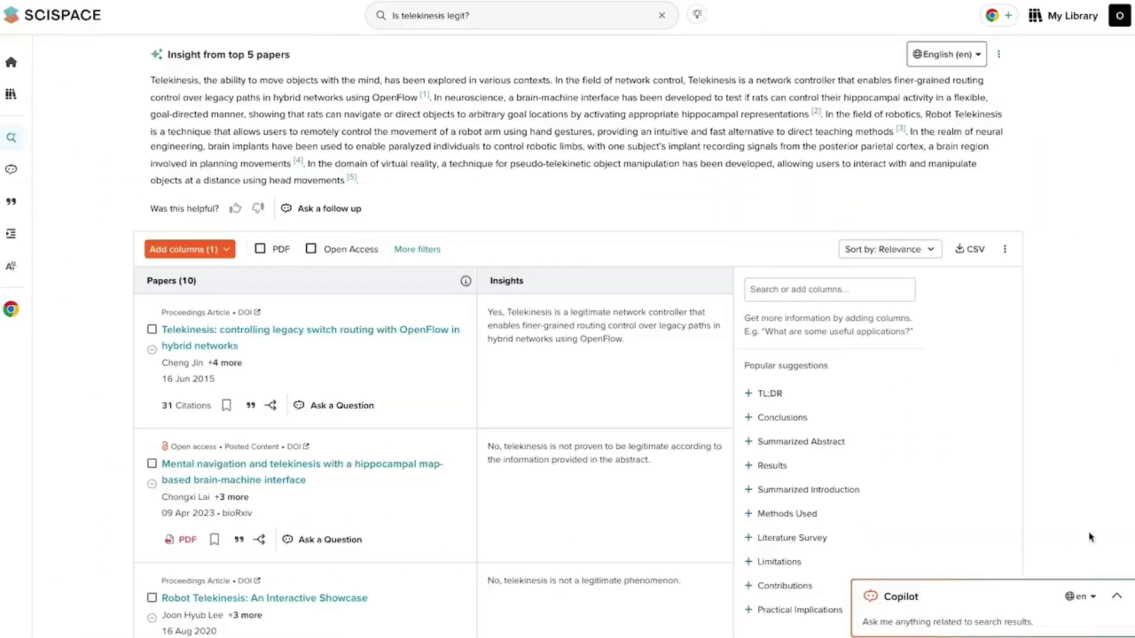
Step: Ask Copilot about surprising results, then upload the MusicGen.pdf paper
click(1115, 596)
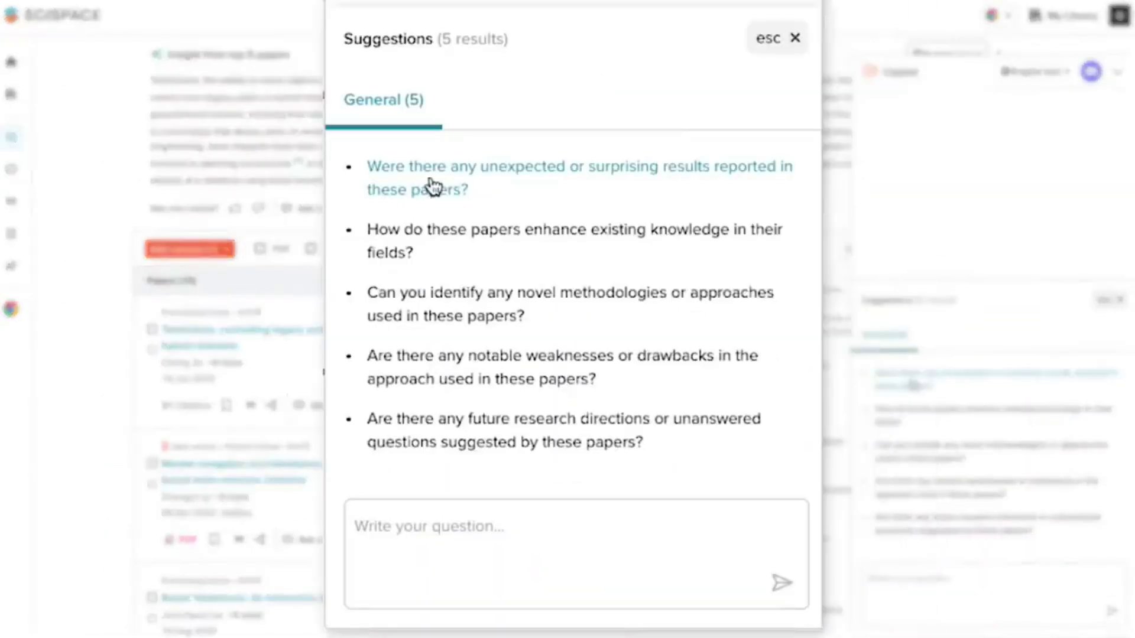
click(431, 183)
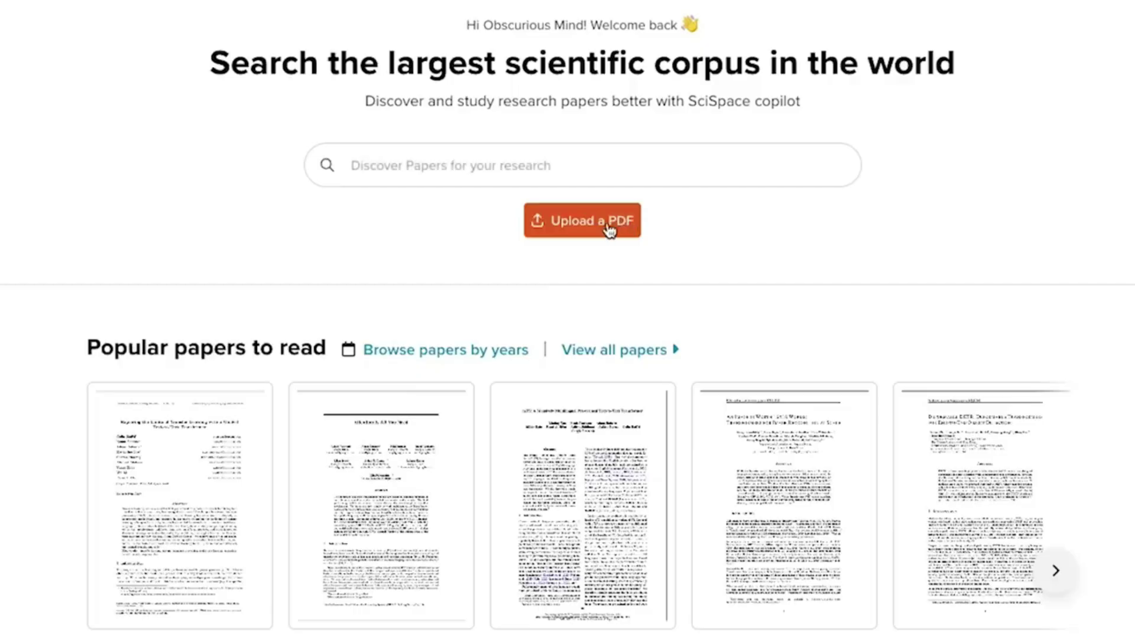
click(609, 230)
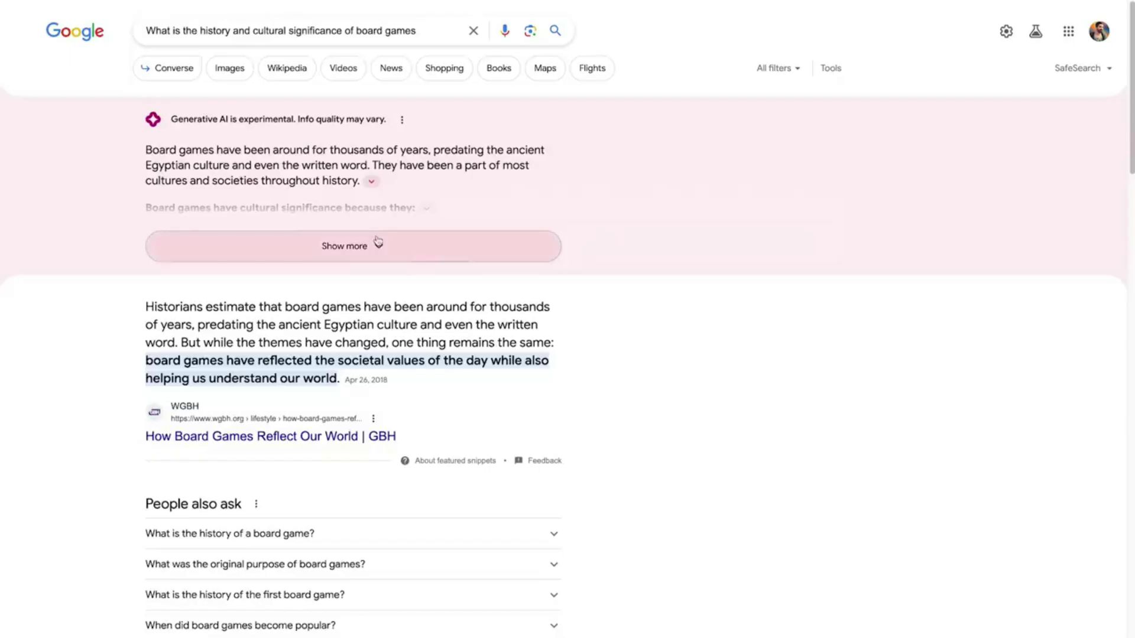
Step: Expand the board-games overview and ask the follow-up 'Is Candy Land the best?'
click(342, 246)
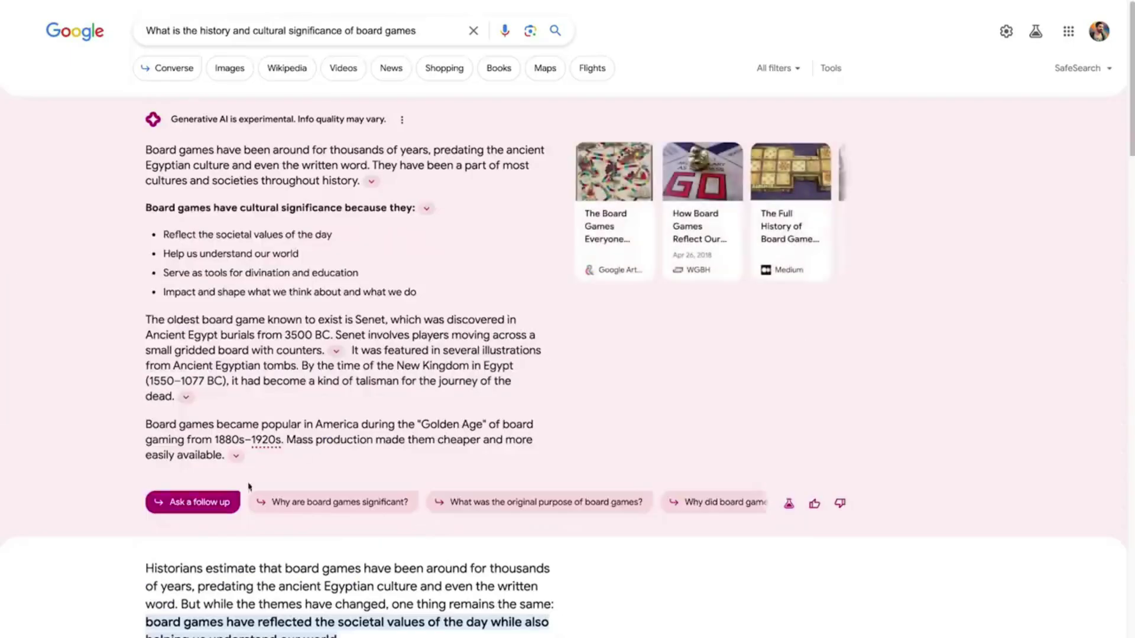
click(192, 501)
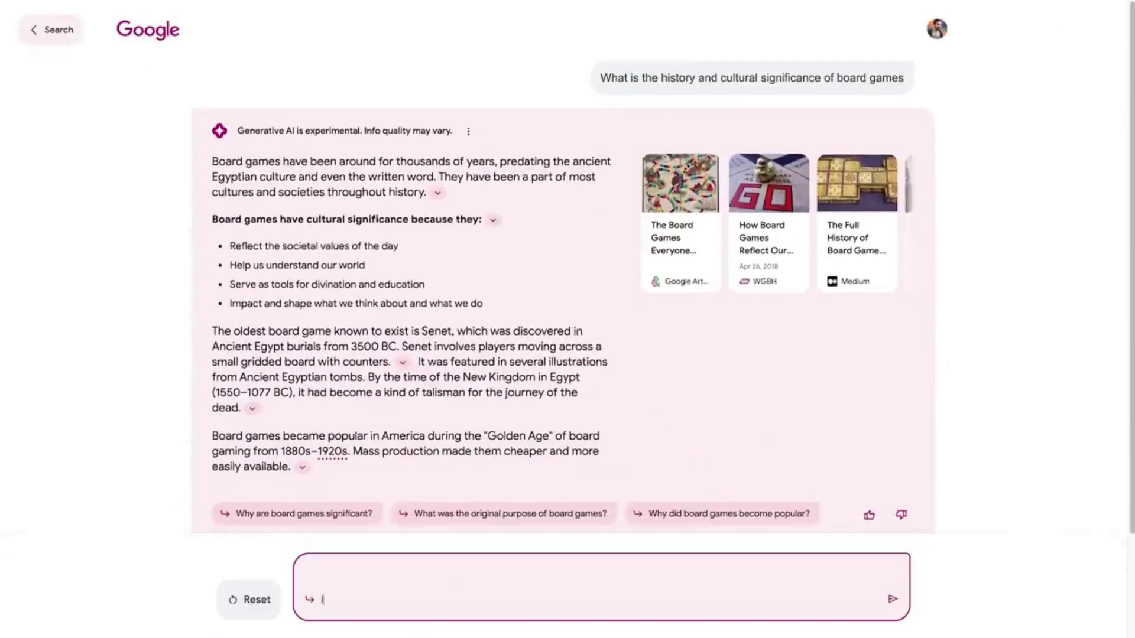
text(Is Candy Land the best?)
key(Return)
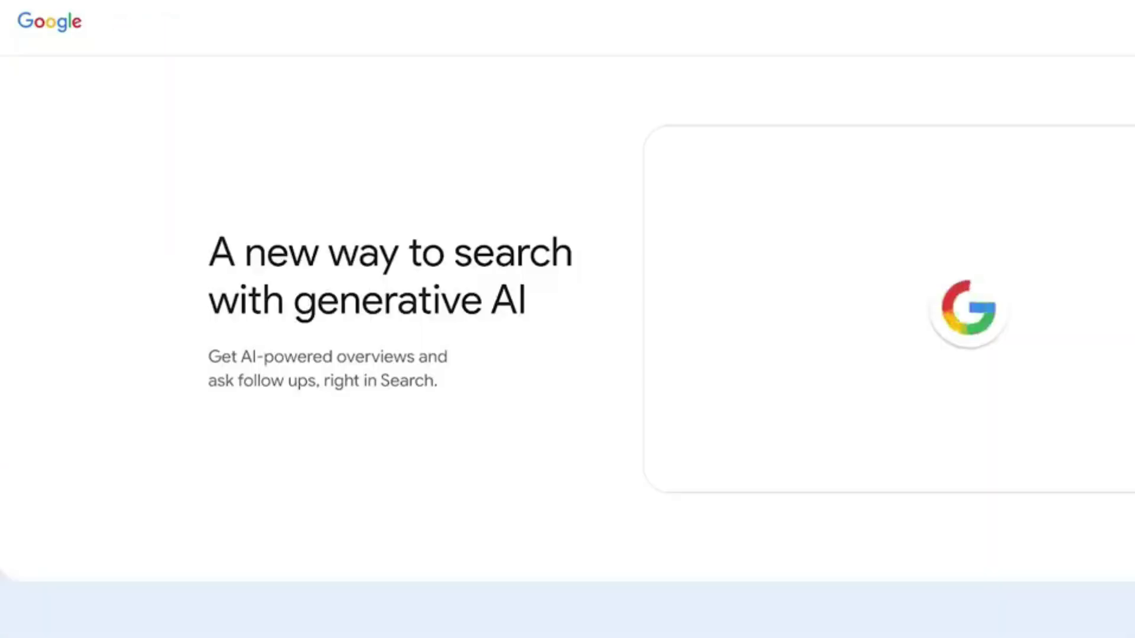
Step: Enable the SGE experiment in Search Labs and accept its terms
scroll(567, 319, down, 9)
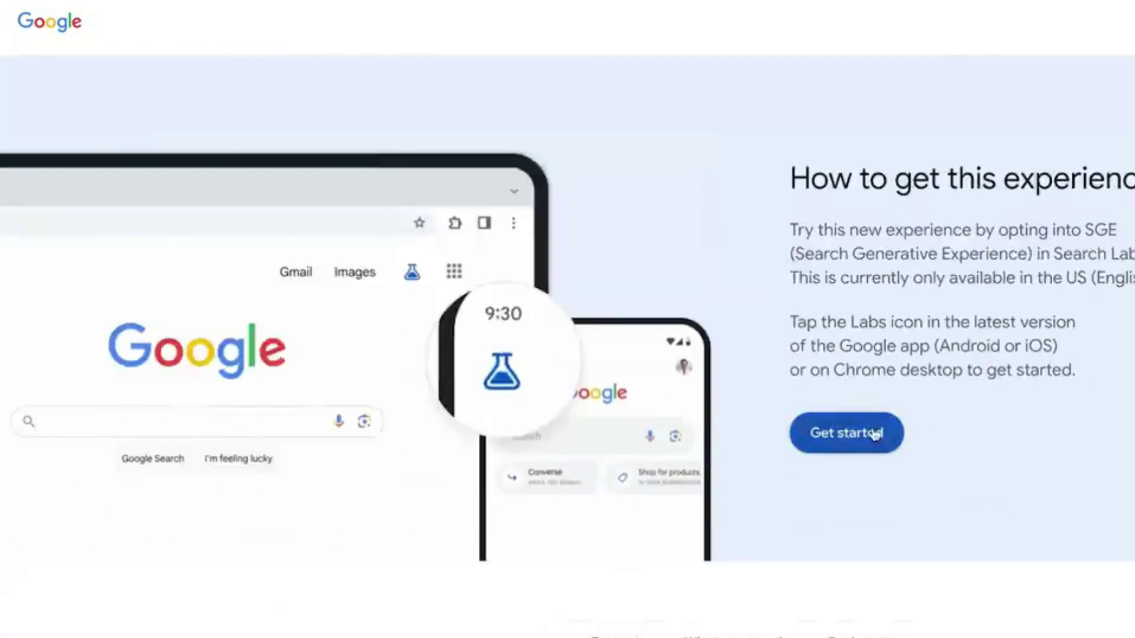
click(875, 433)
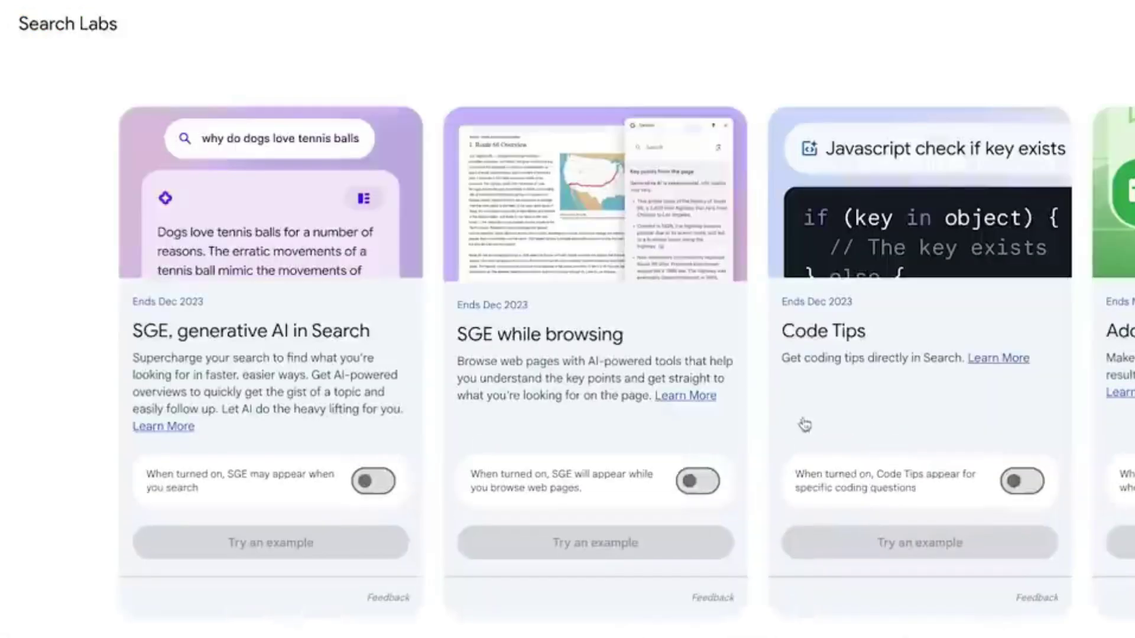
click(364, 483)
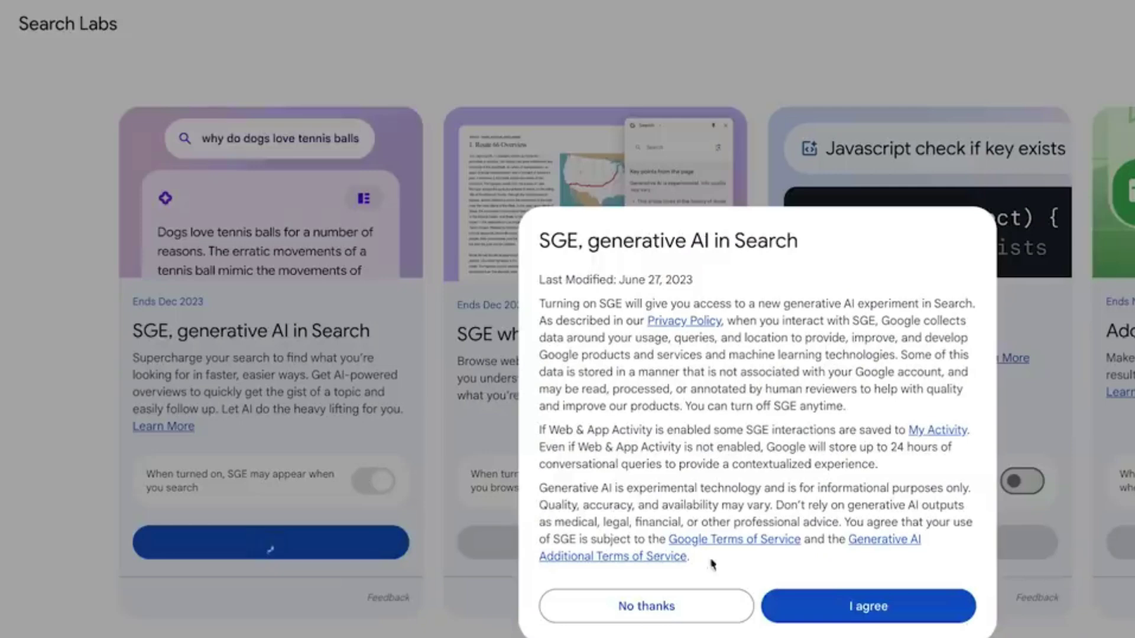
click(890, 605)
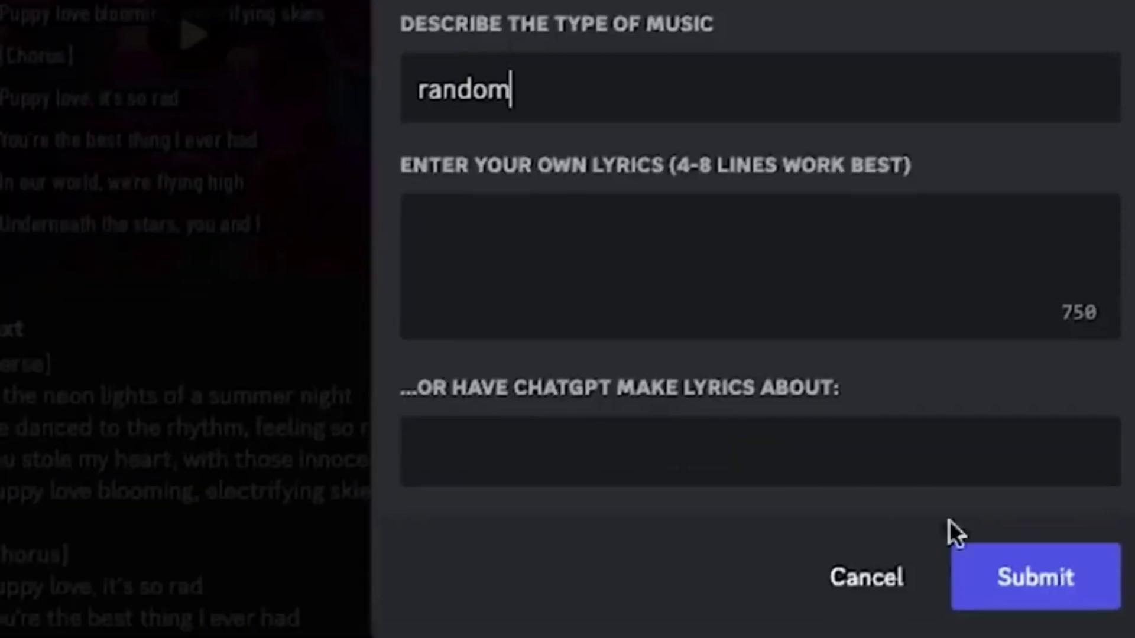
Step: Submit a bluegrass song with ChatGPT lyrics on 'The Big Lebowski' and open its first lyric video
click(445, 436)
text(The Big Lebowski)
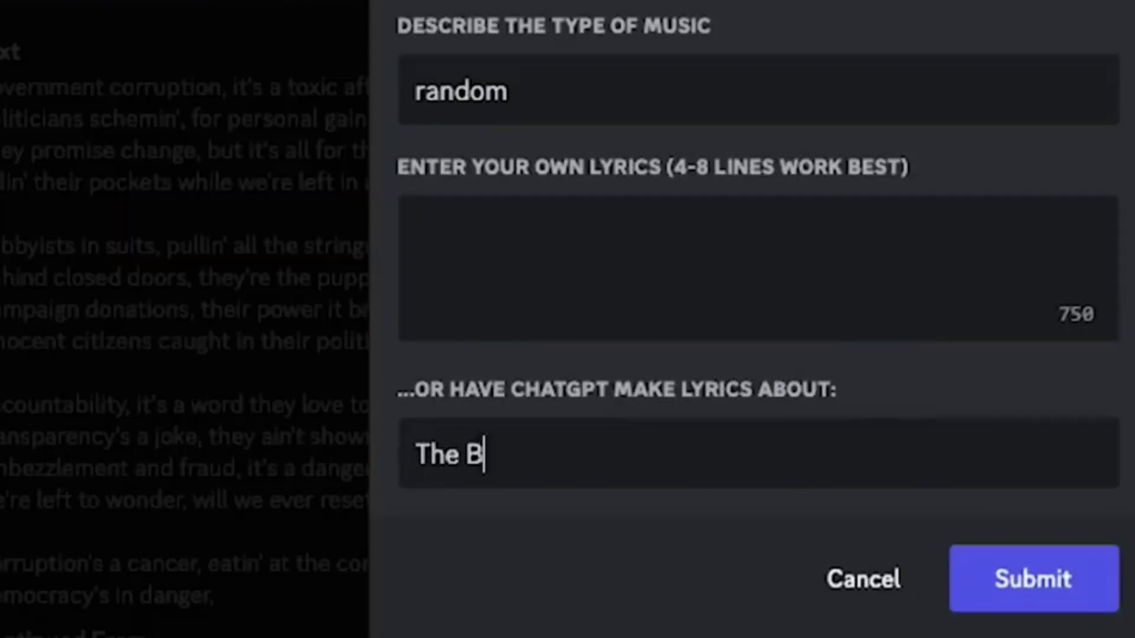
double_click(496, 91)
text(bluegrass)
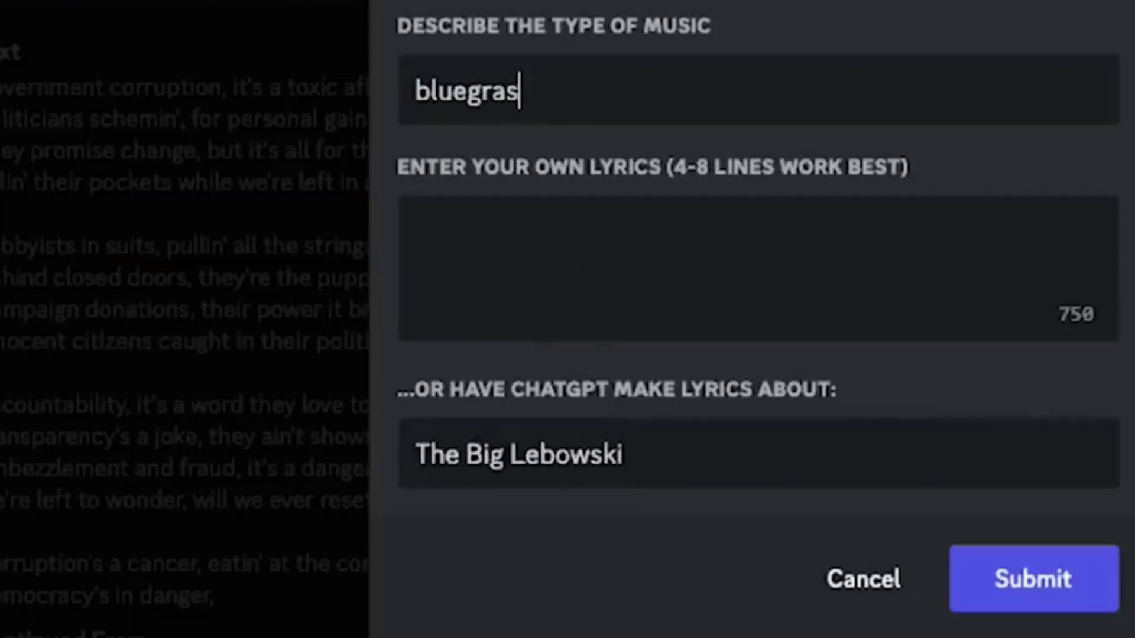
click(1008, 579)
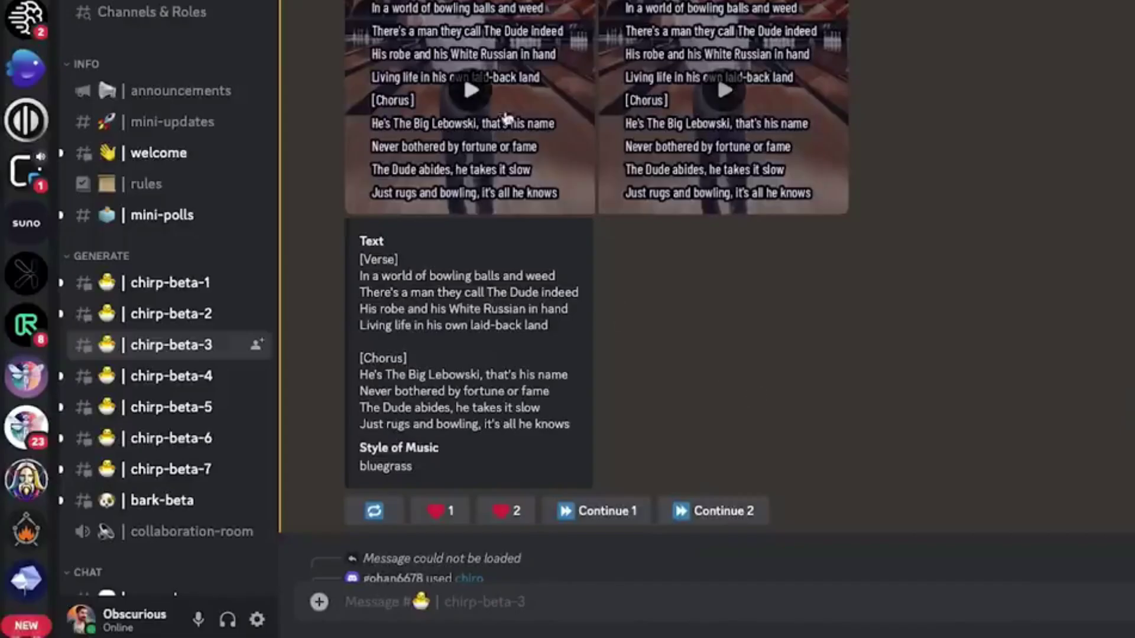
click(505, 118)
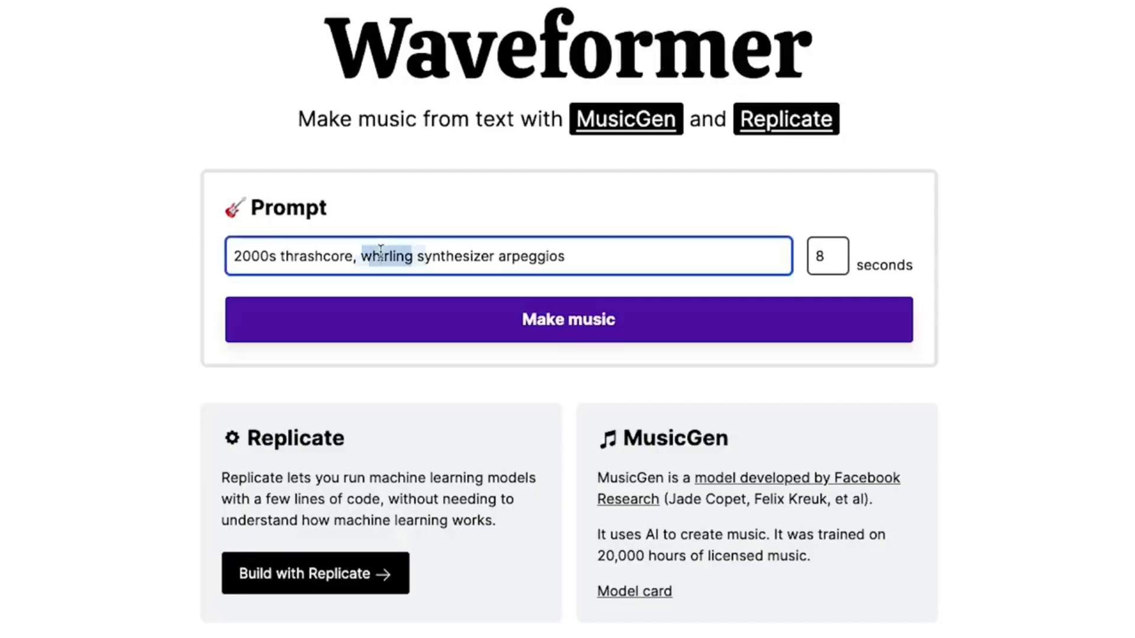
Step: Replace the prompt with '80s electronic synth track with catchy drums and groovy bass' and make an 8-second clip
key(ctrl+a)
text(80s elec)
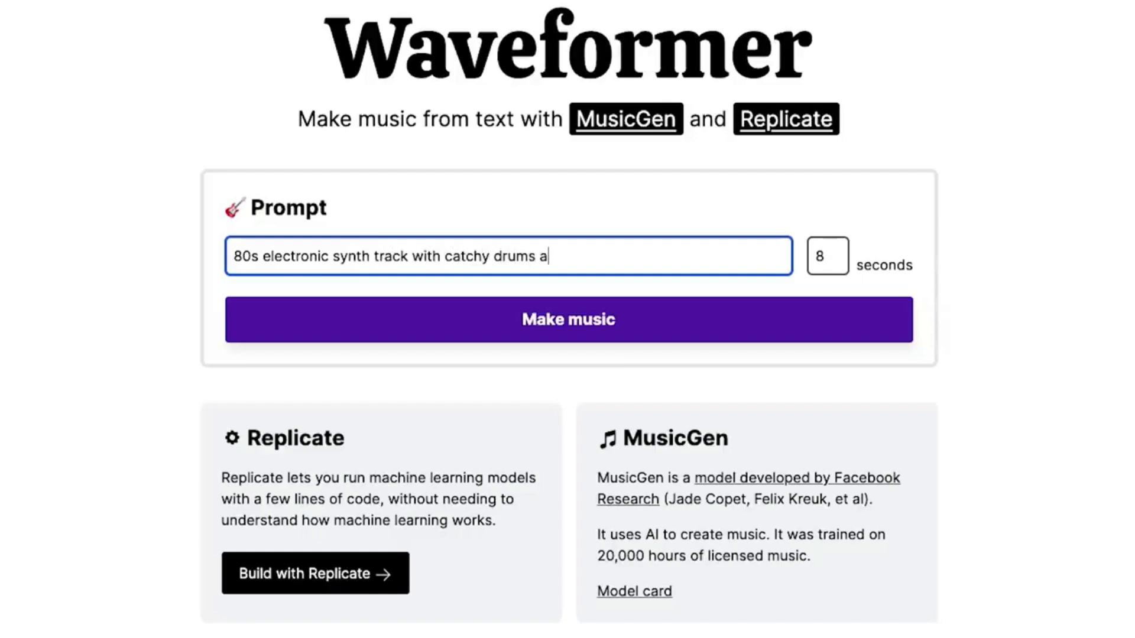
key(Tab)
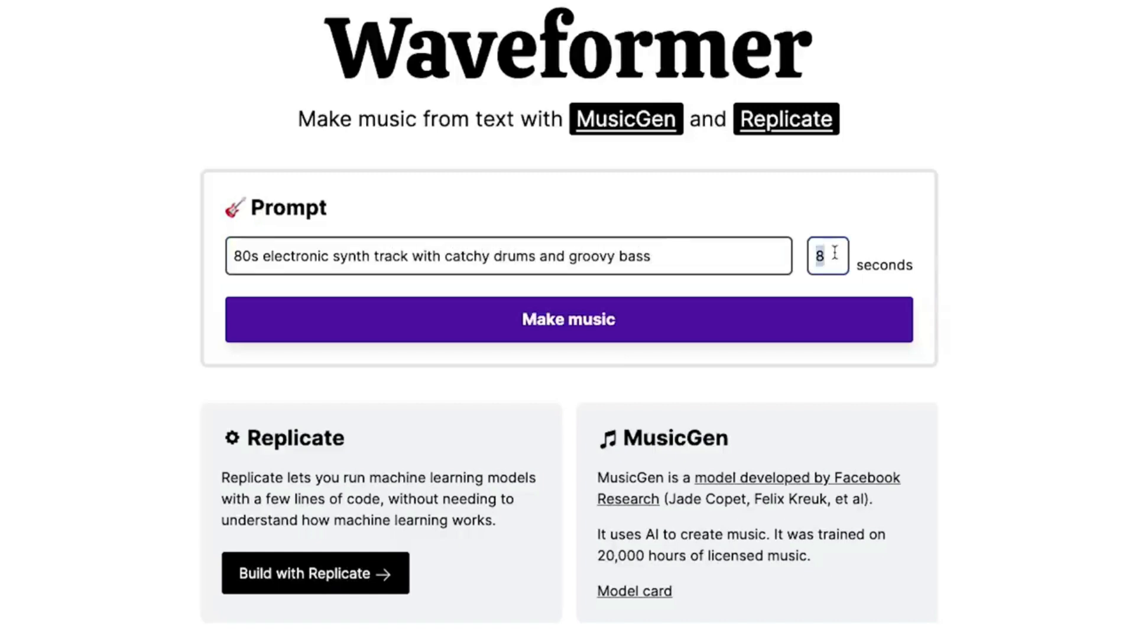
click(670, 325)
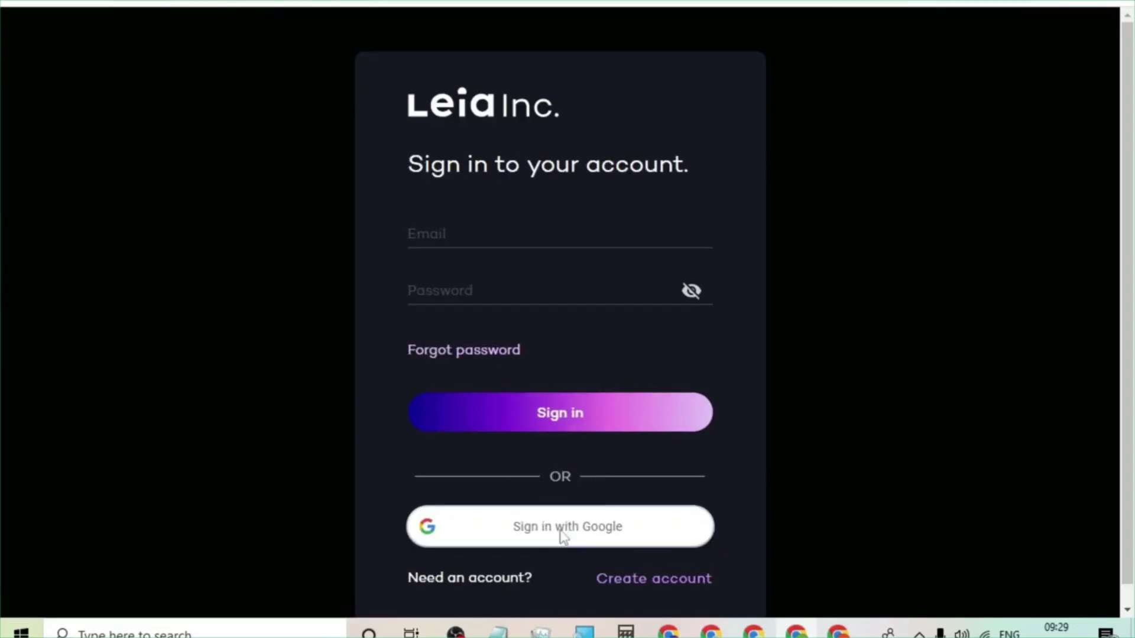
Step: Sign in with a Google account, accepting the privacy and terms
click(562, 530)
click(425, 385)
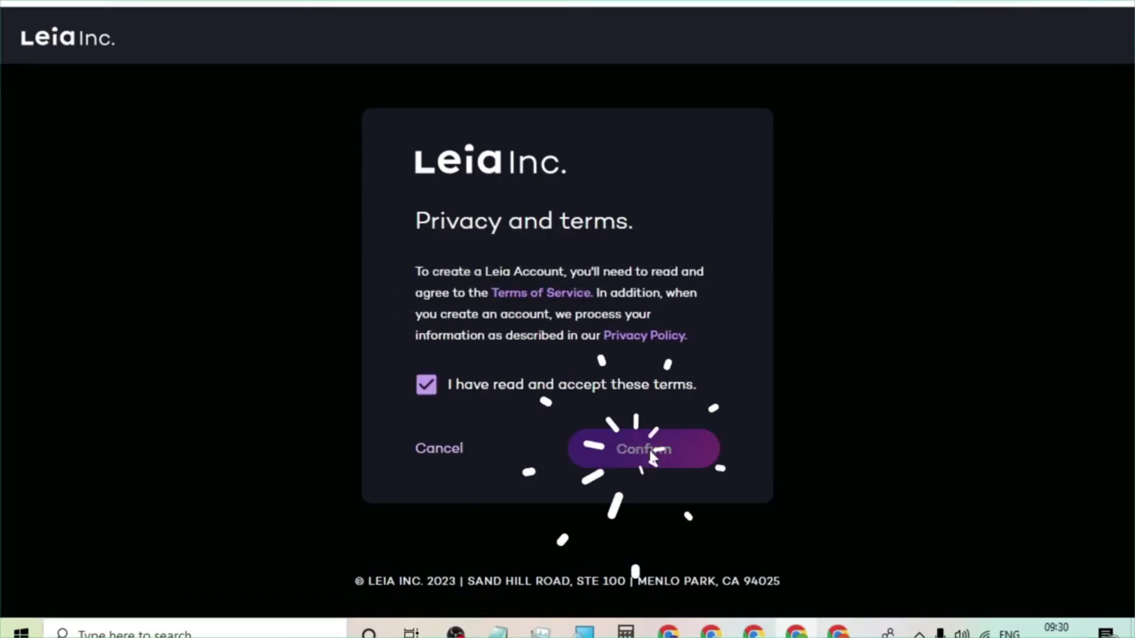
click(651, 456)
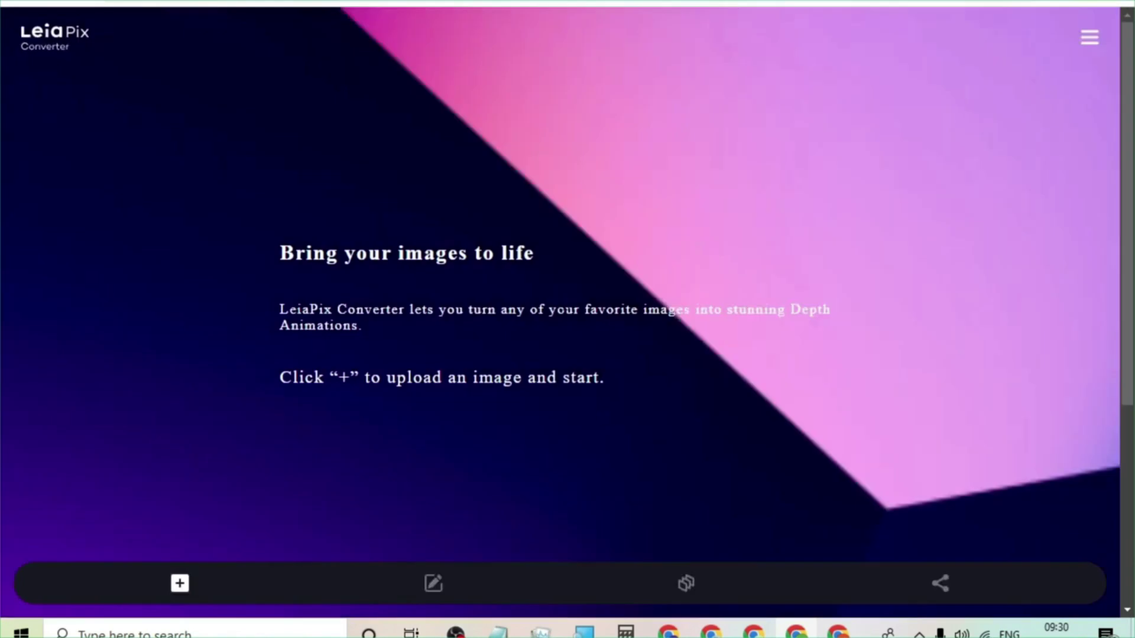
scroll(453, 355, down, 3)
scroll(453, 356, up, 3)
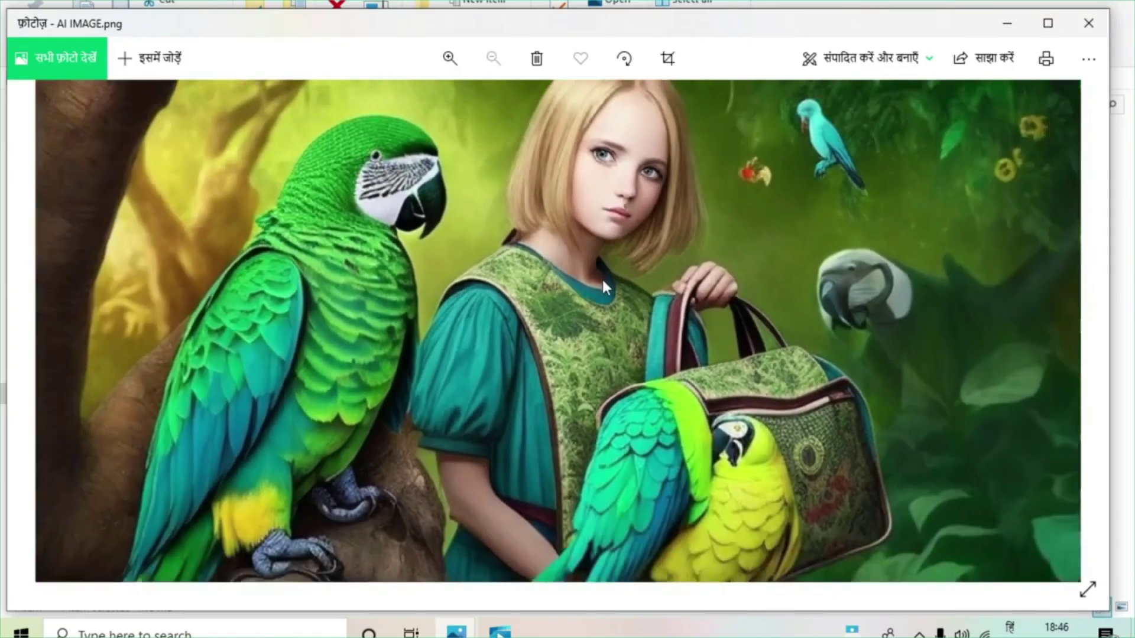
scroll(601, 282, up, 3)
scroll(593, 278, down, 3)
scroll(591, 278, up, 3)
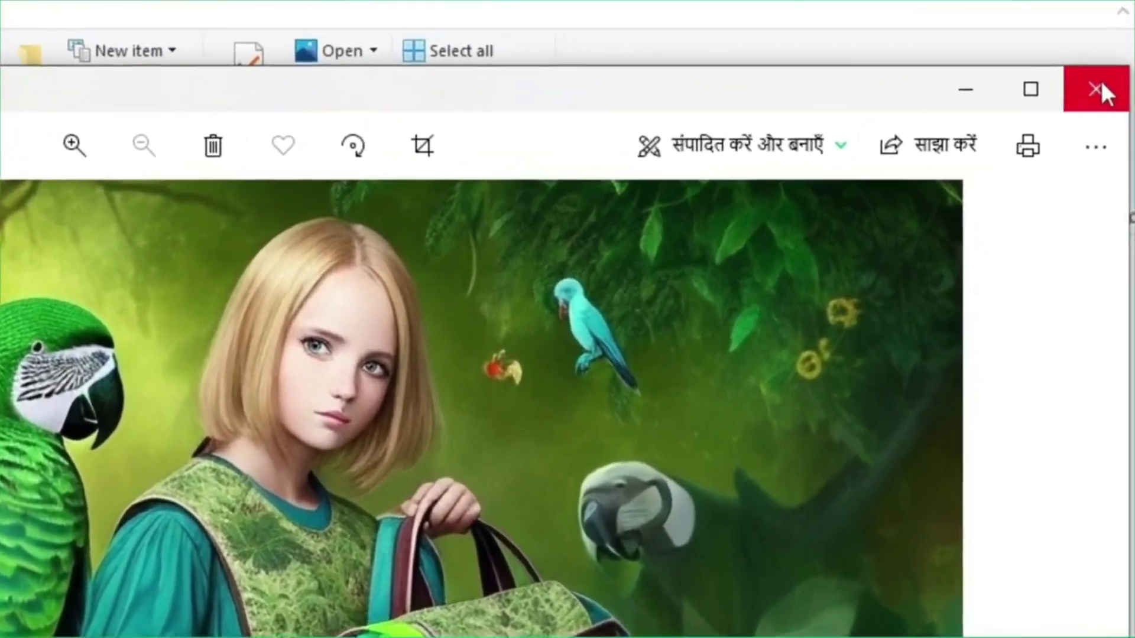
Step: Close the AI IMAGE preview and return to the LeiaPix Converter page
click(1092, 55)
click(728, 555)
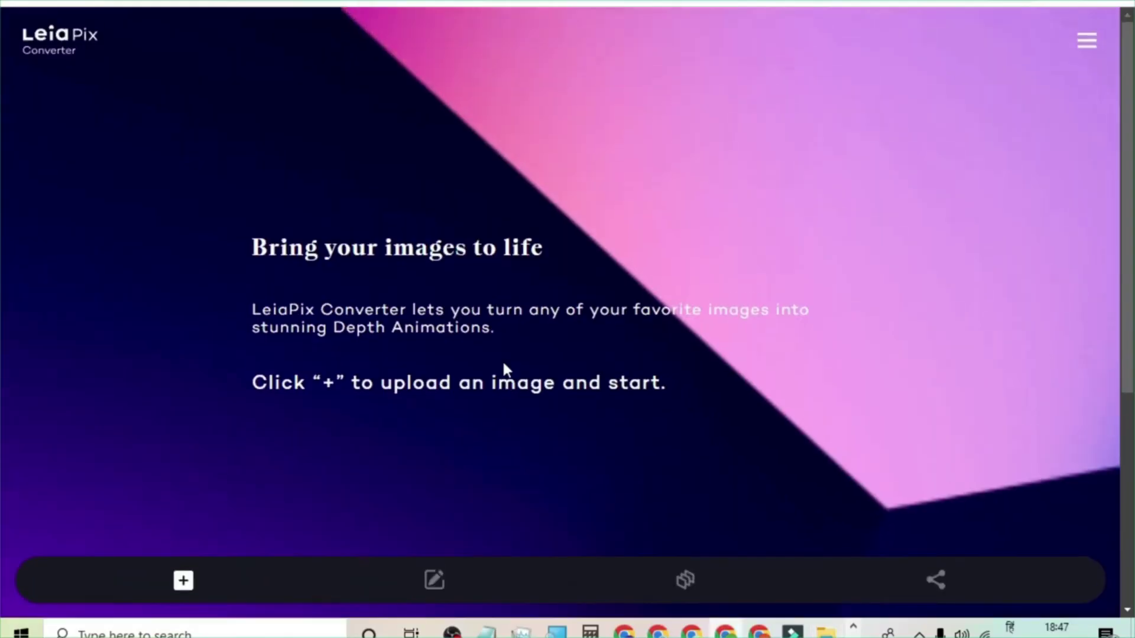
scroll(362, 326, down, 2)
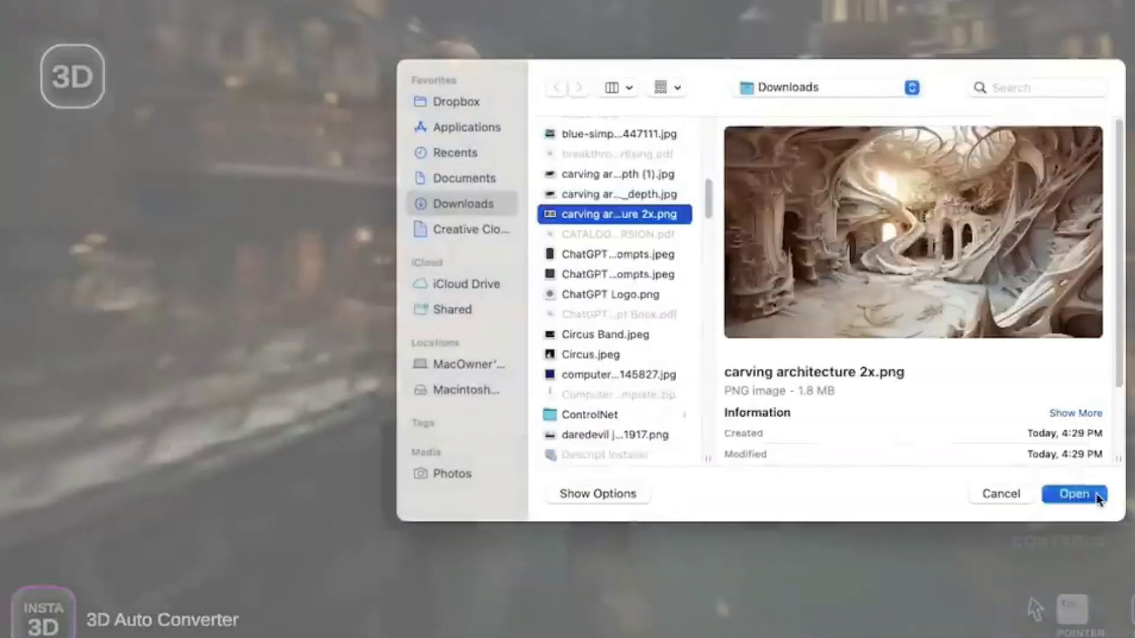
Step: Load carving architecture 2x.png to replace the canal city scene with a 3D animation
click(1087, 495)
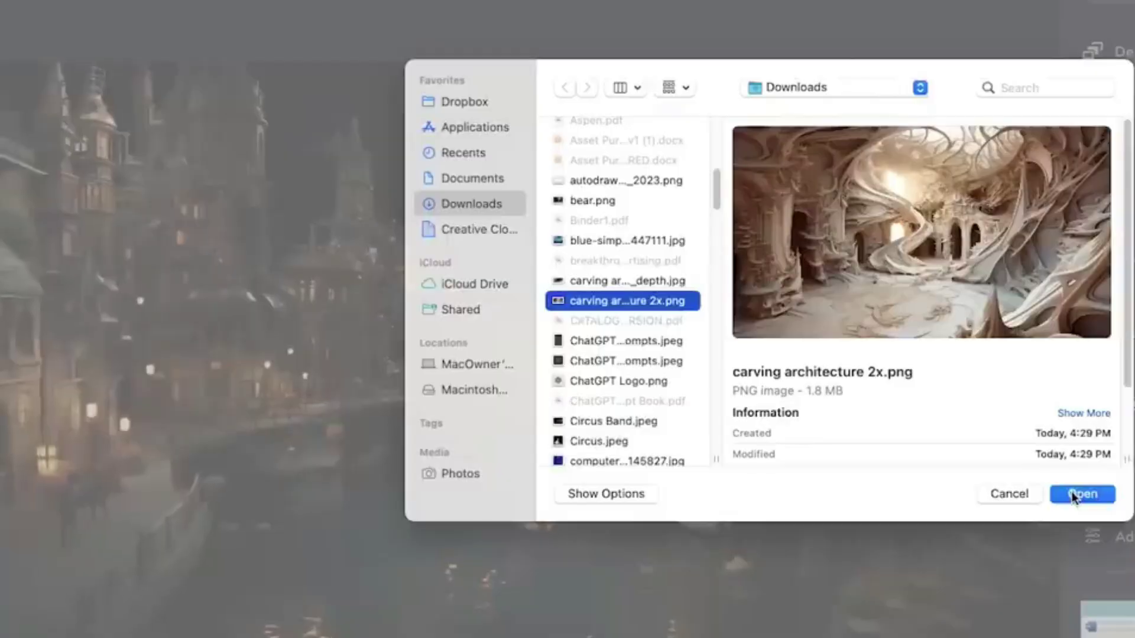
click(1083, 494)
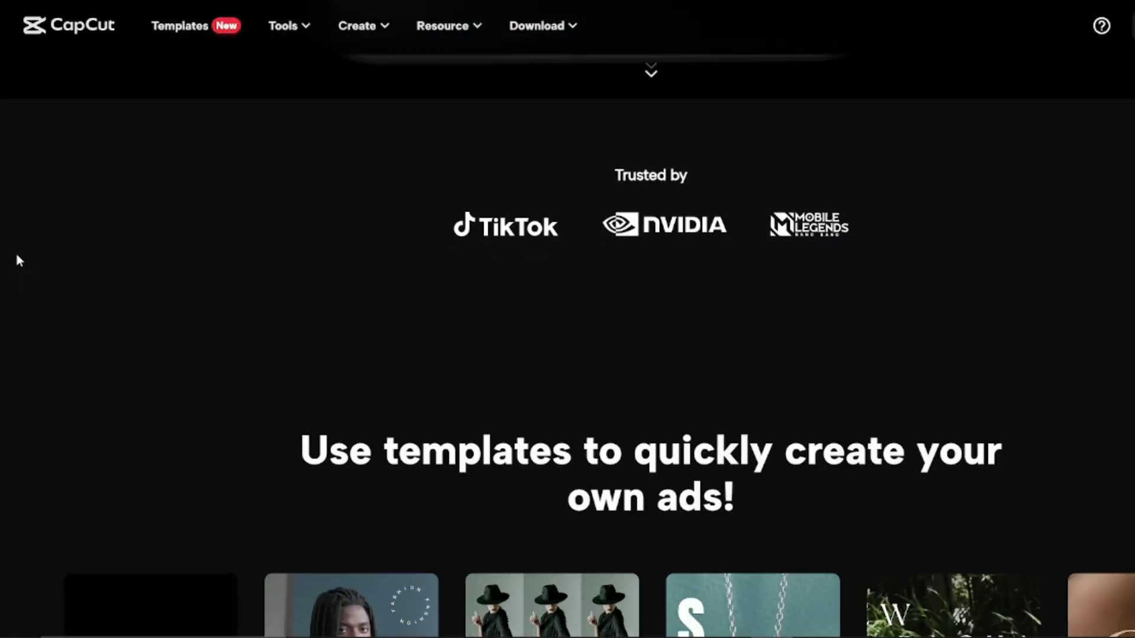
scroll(16, 259, down, 7)
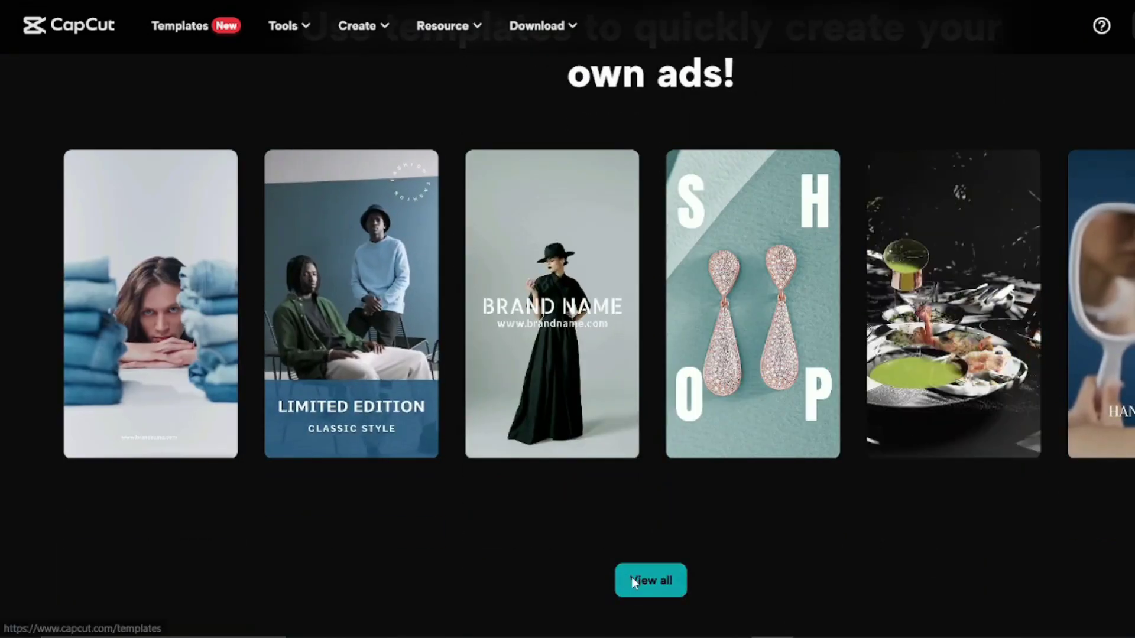
scroll(3, 331, down, 6)
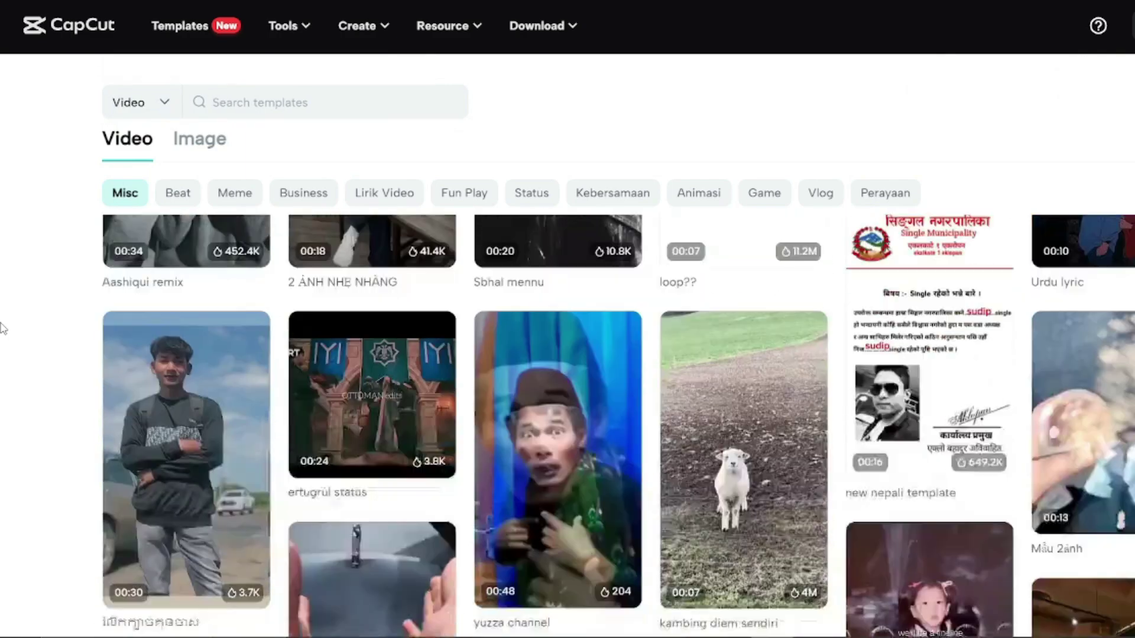
scroll(3, 330, down, 12)
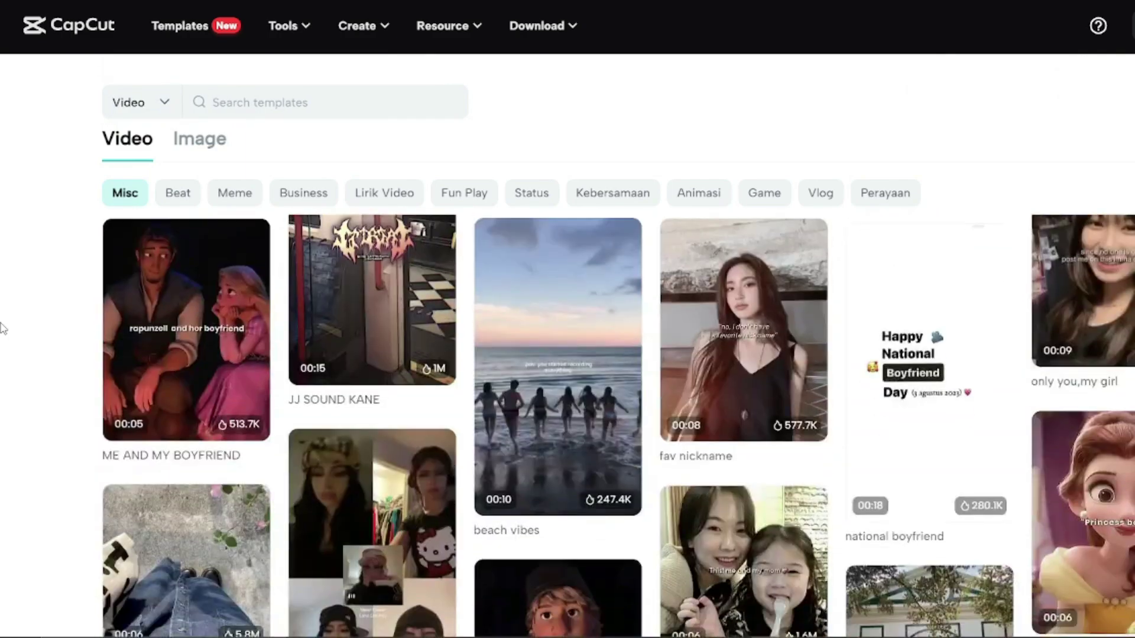
scroll(3, 329, down, 8)
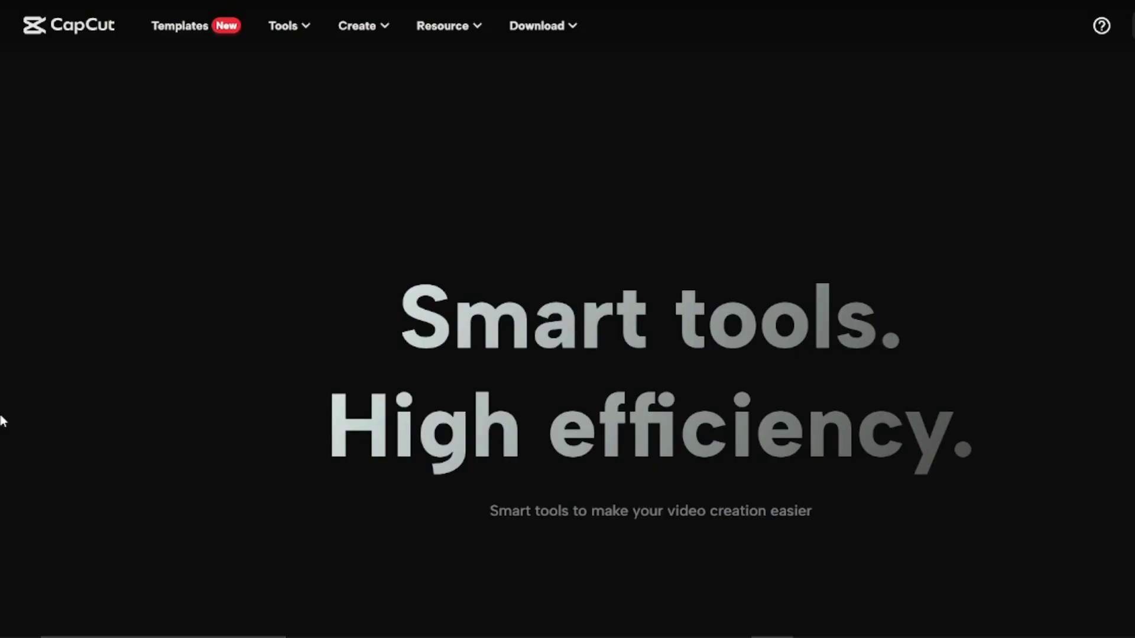
scroll(3, 420, down, 10)
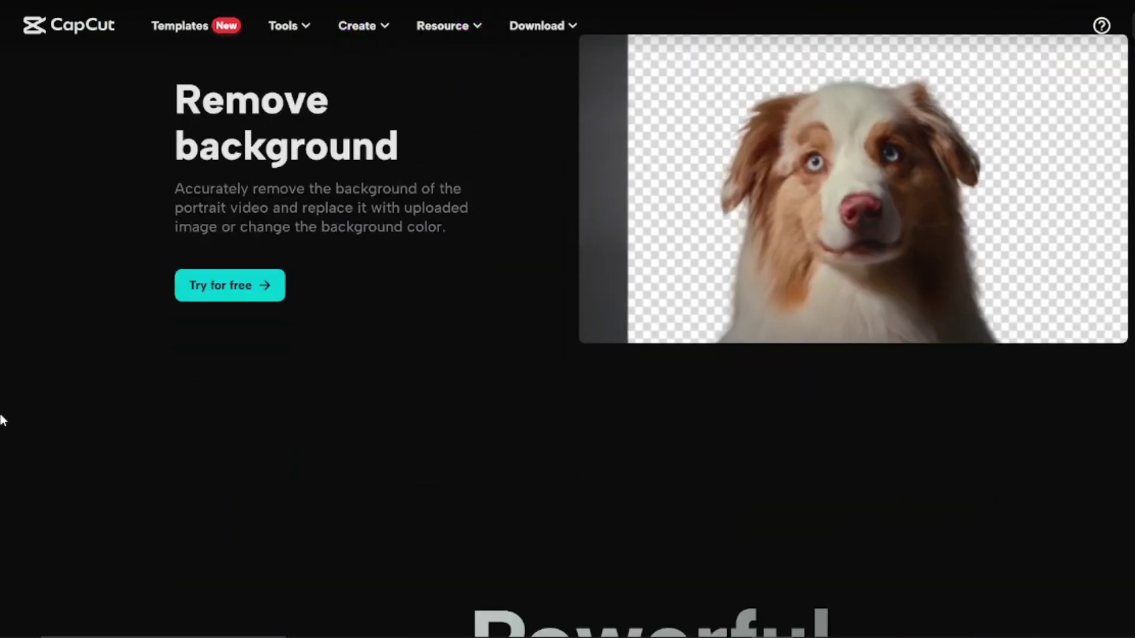
scroll(3, 420, down, 10)
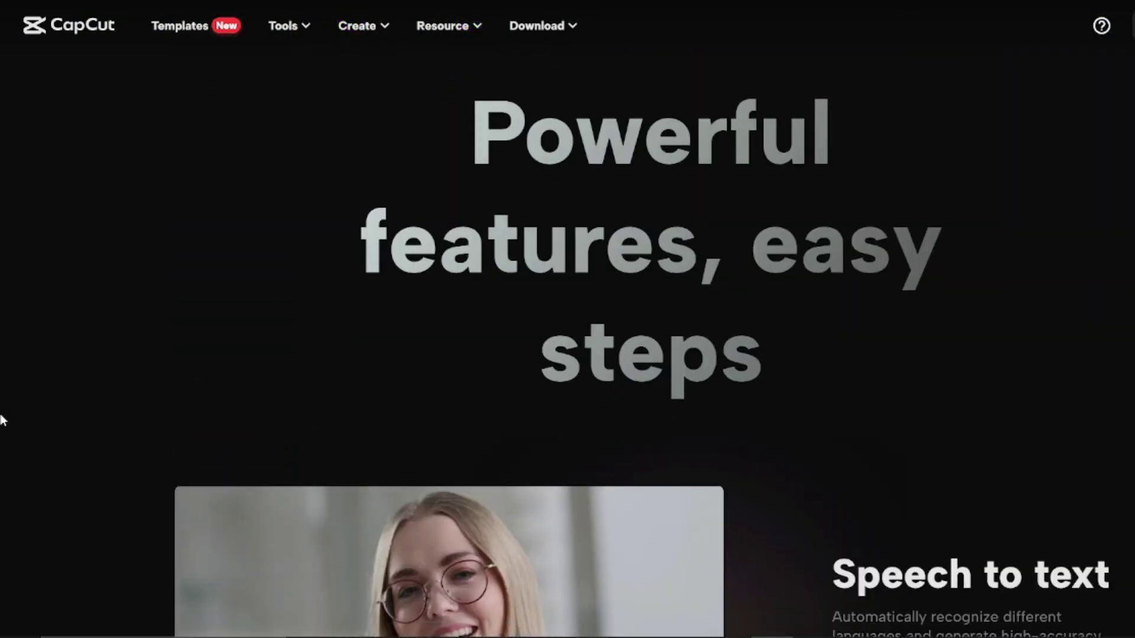
scroll(3, 421, down, 8)
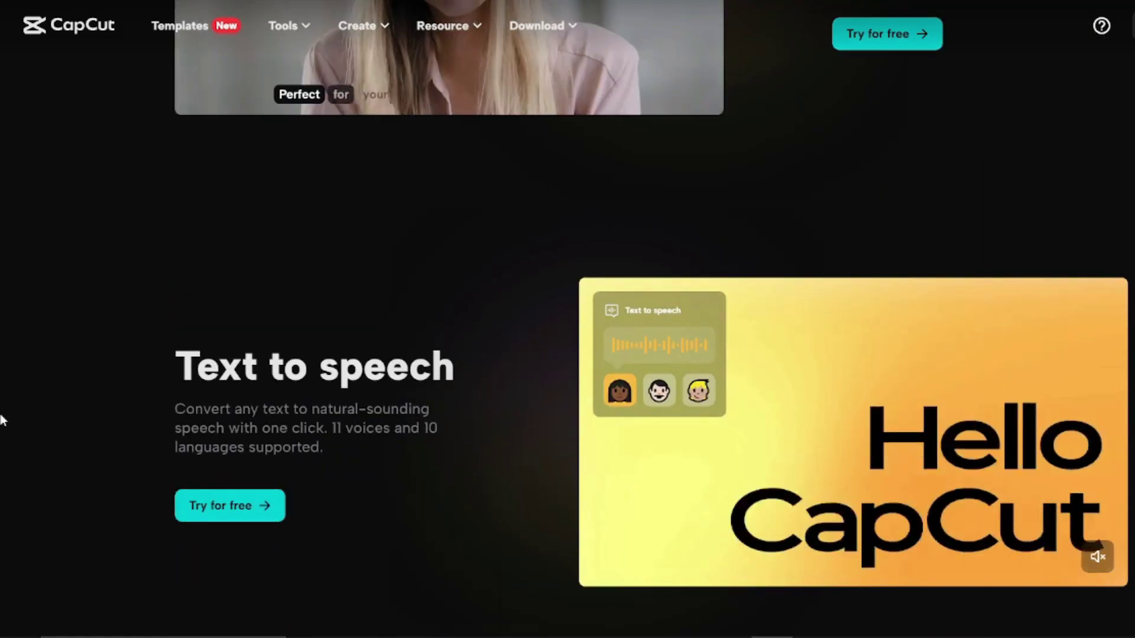
scroll(3, 421, down, 10)
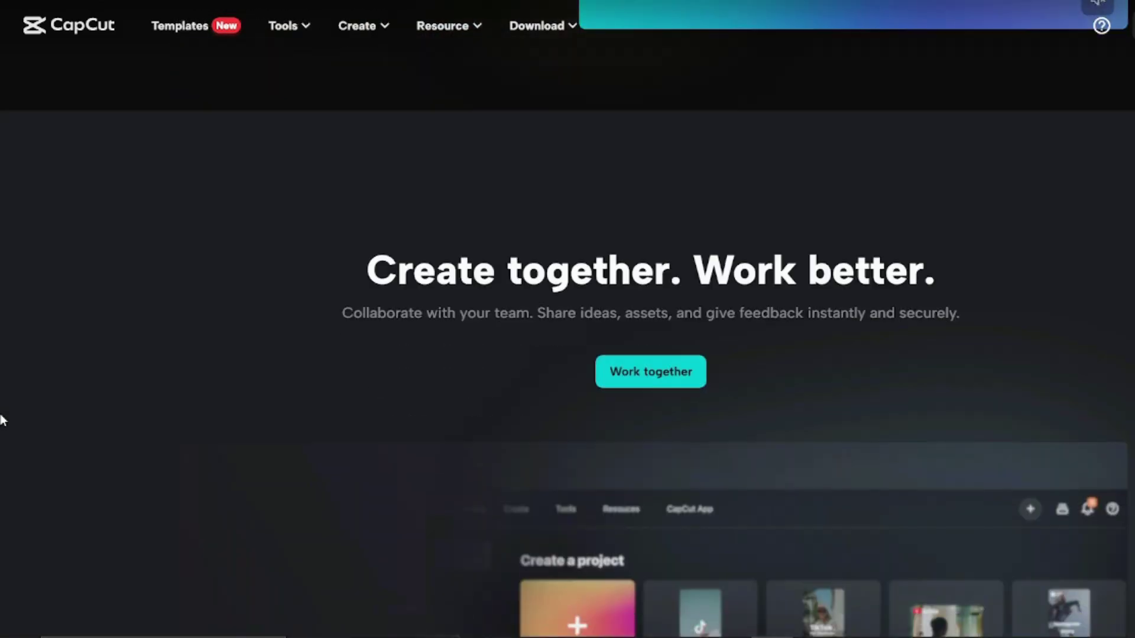
scroll(3, 421, down, 4)
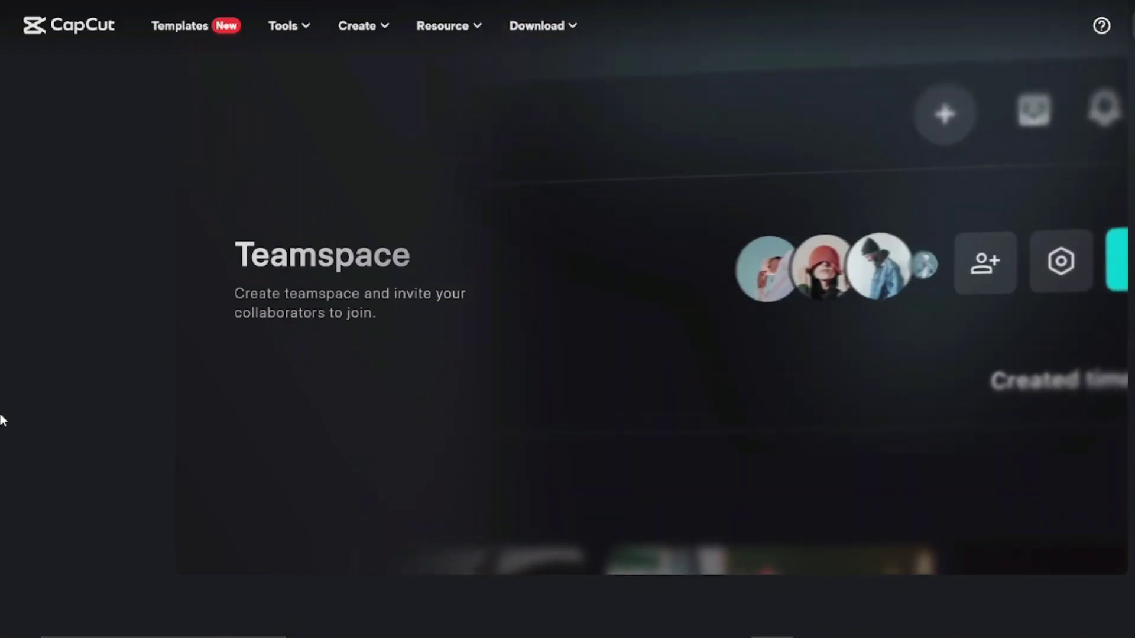
scroll(3, 421, down, 15)
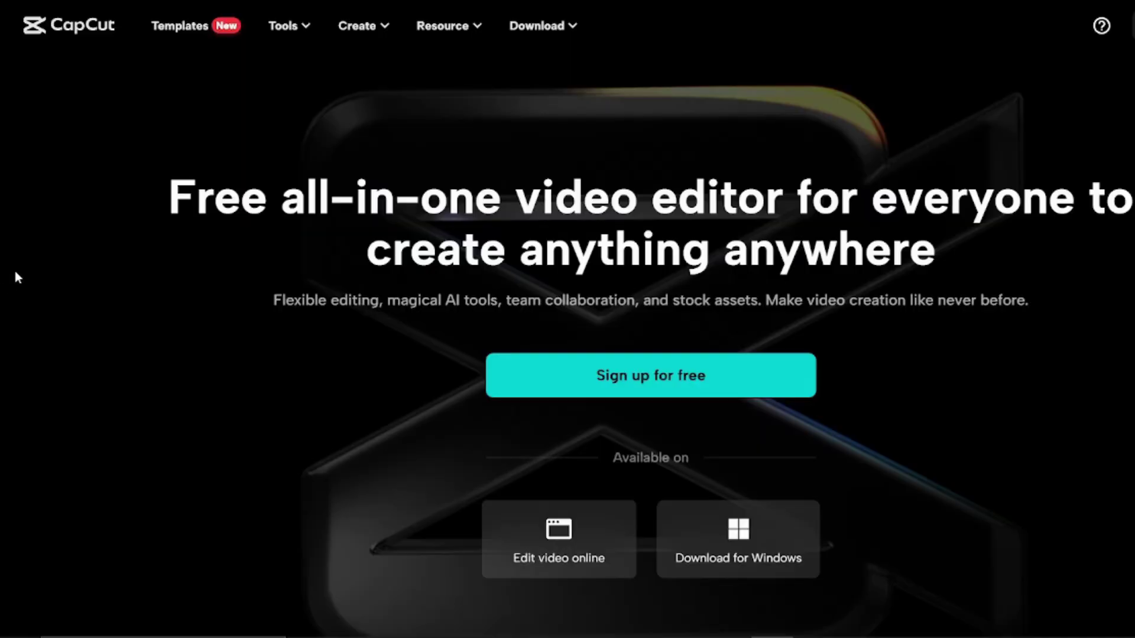
scroll(15, 250, down, 10)
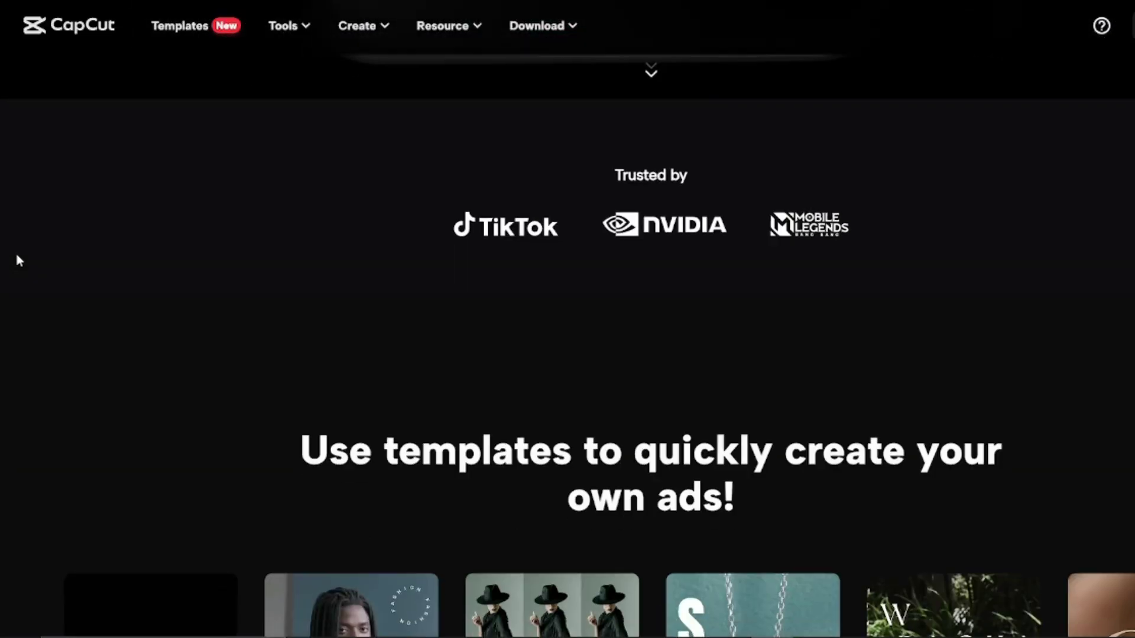
scroll(17, 257, down, 7)
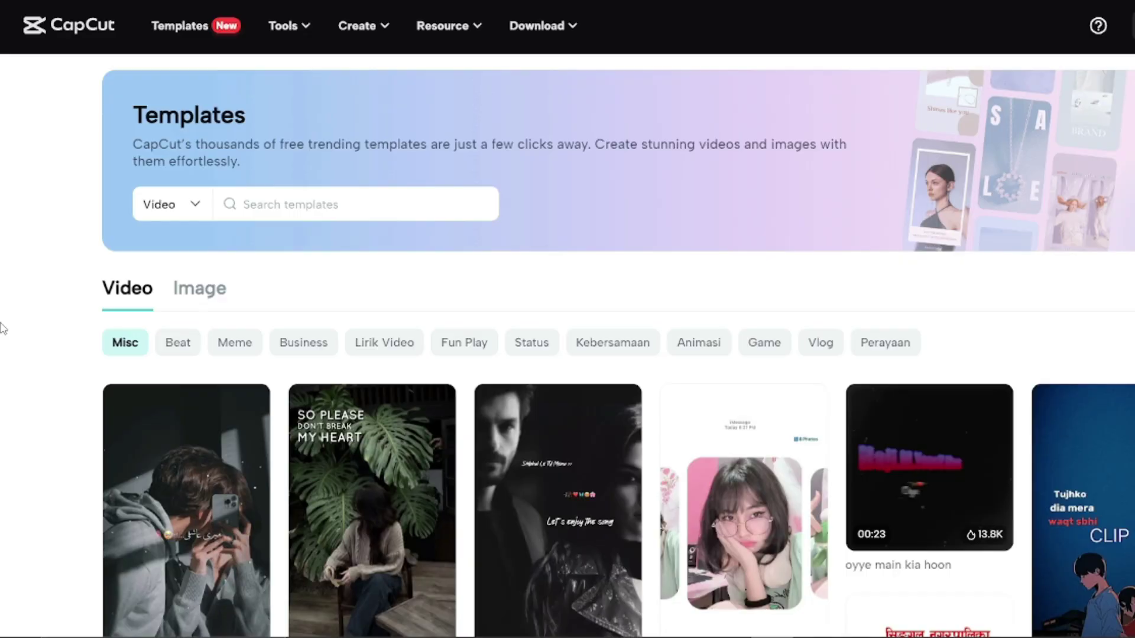
scroll(2, 325, down, 6)
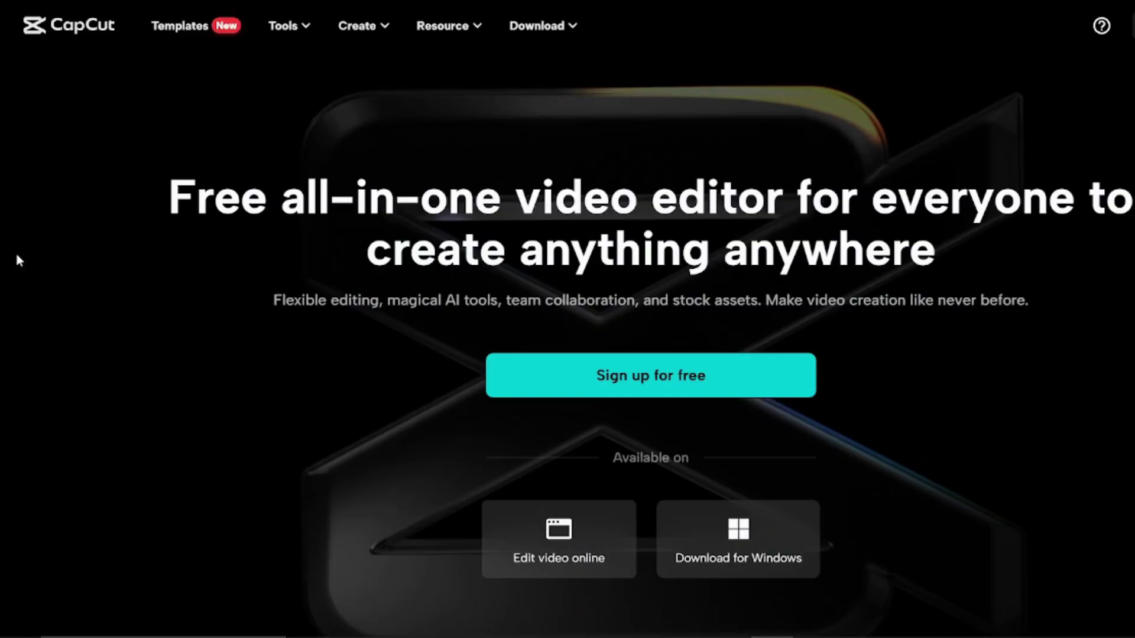
scroll(17, 256, down, 10)
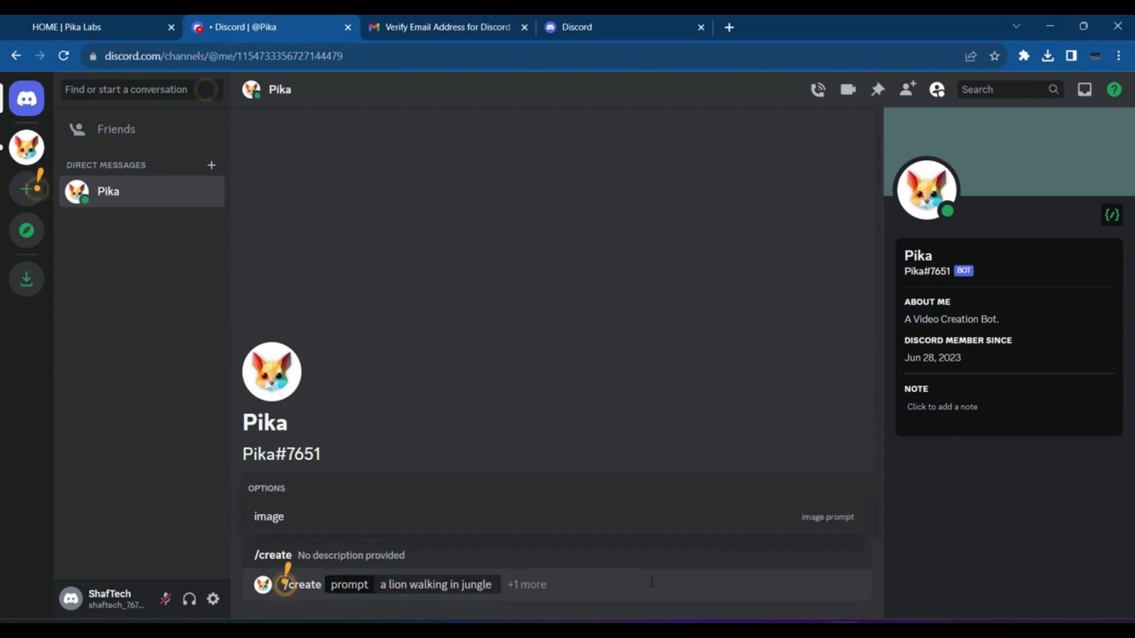
Step: Send the jungle lion prompt, then a /create version adding birds, green background, -fps 24 -ar 16:9
key(Return)
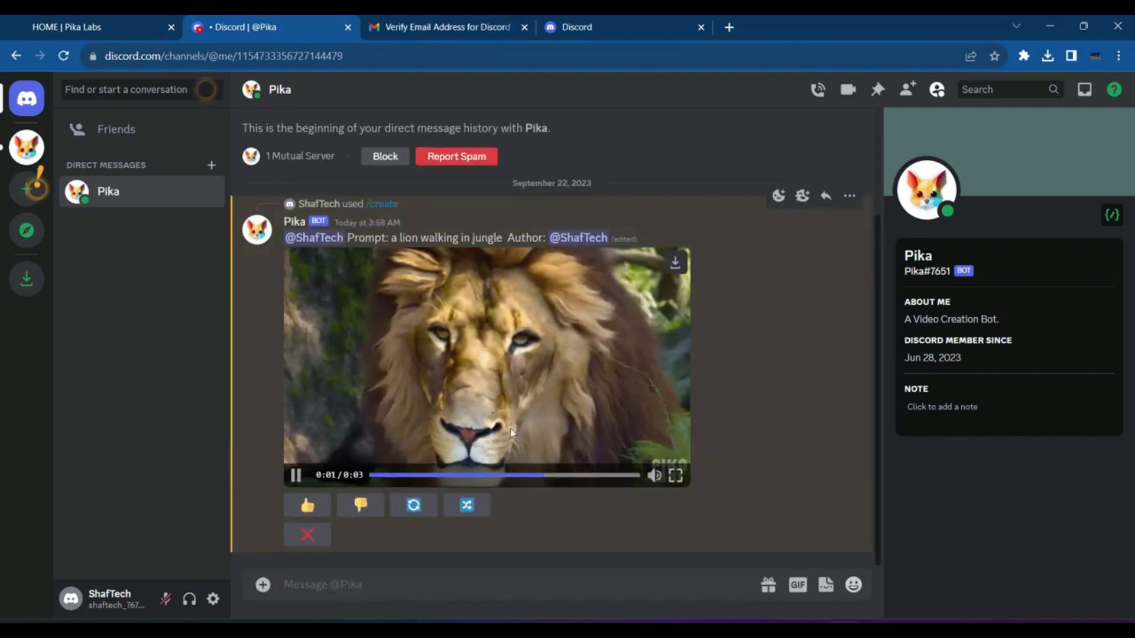
text(/)
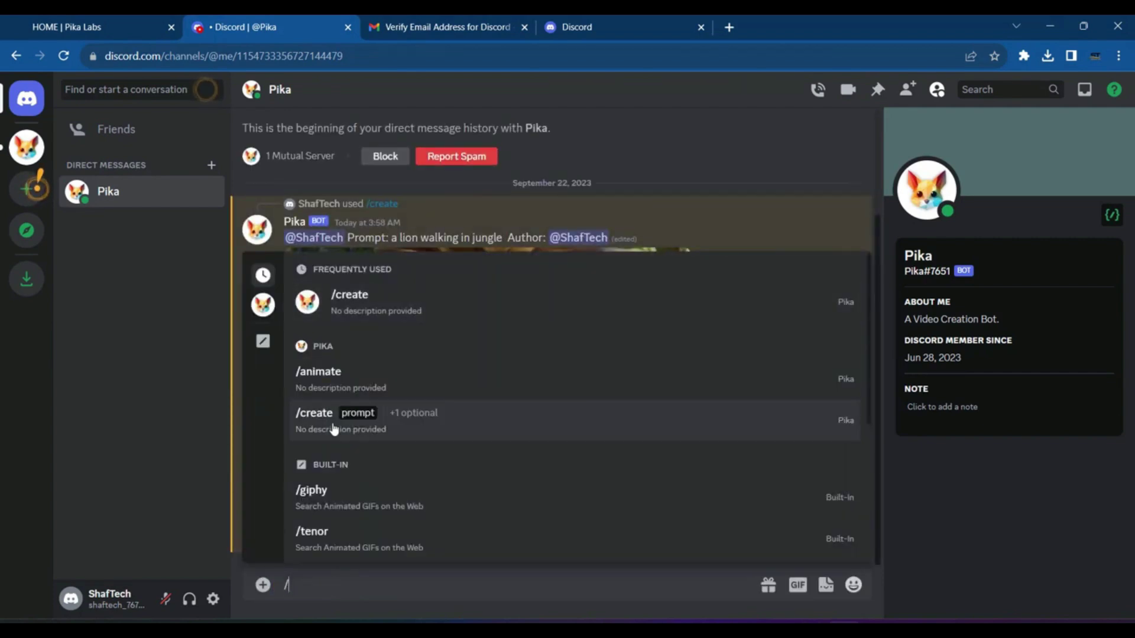
click(366, 412)
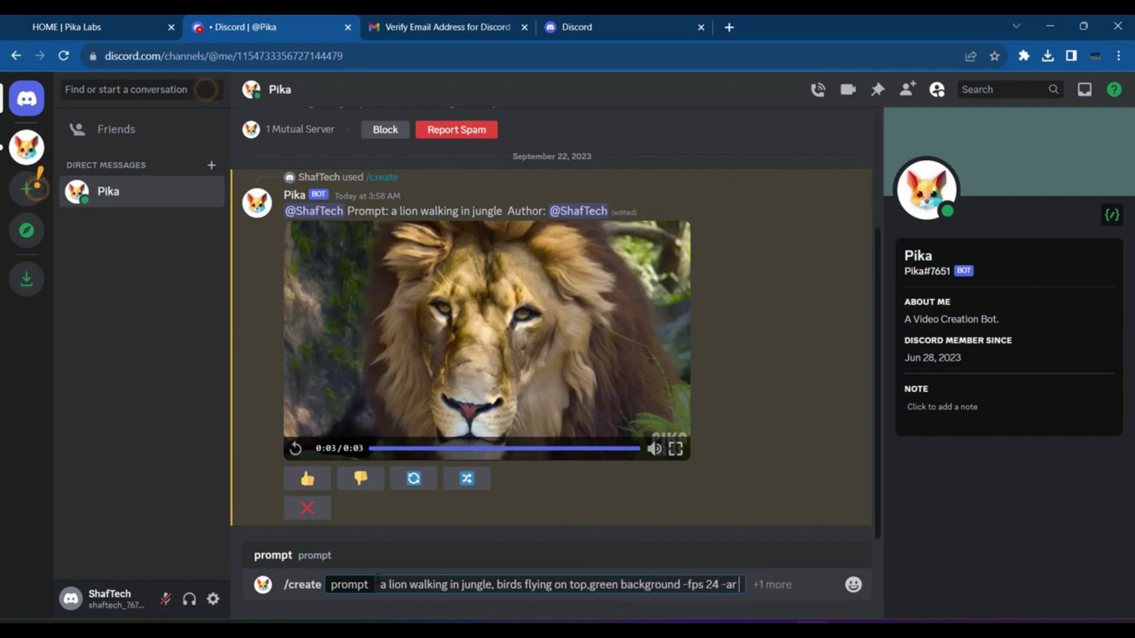
text(9)
key(Return)
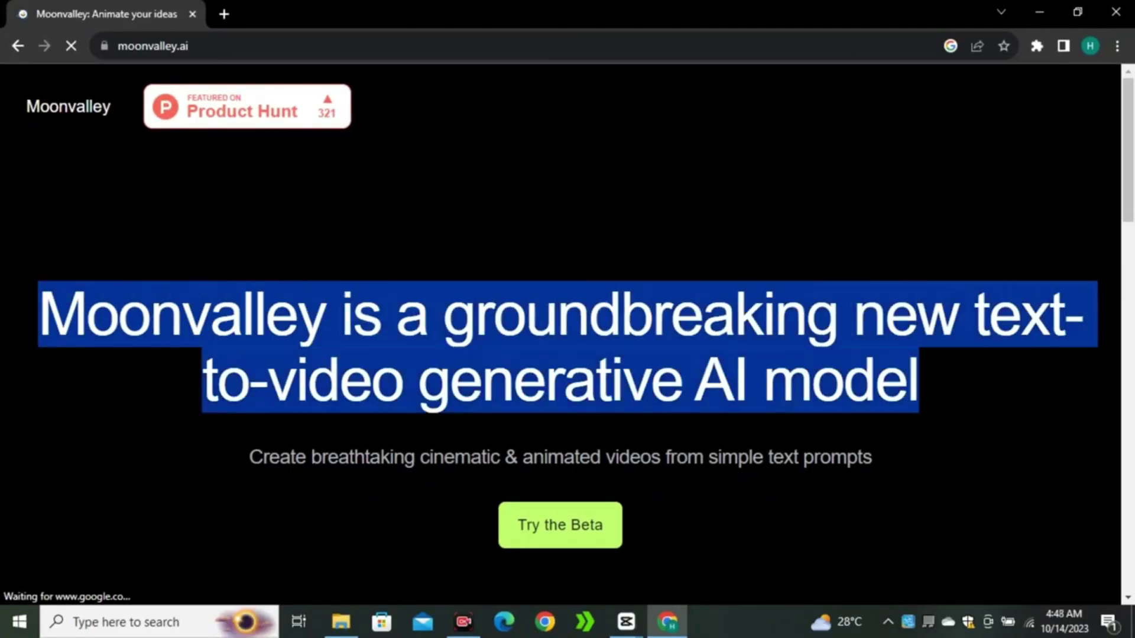
Step: Start the Moonvalley beta and open the new-moon-2 Discord channel
scroll(567, 331, down, 10)
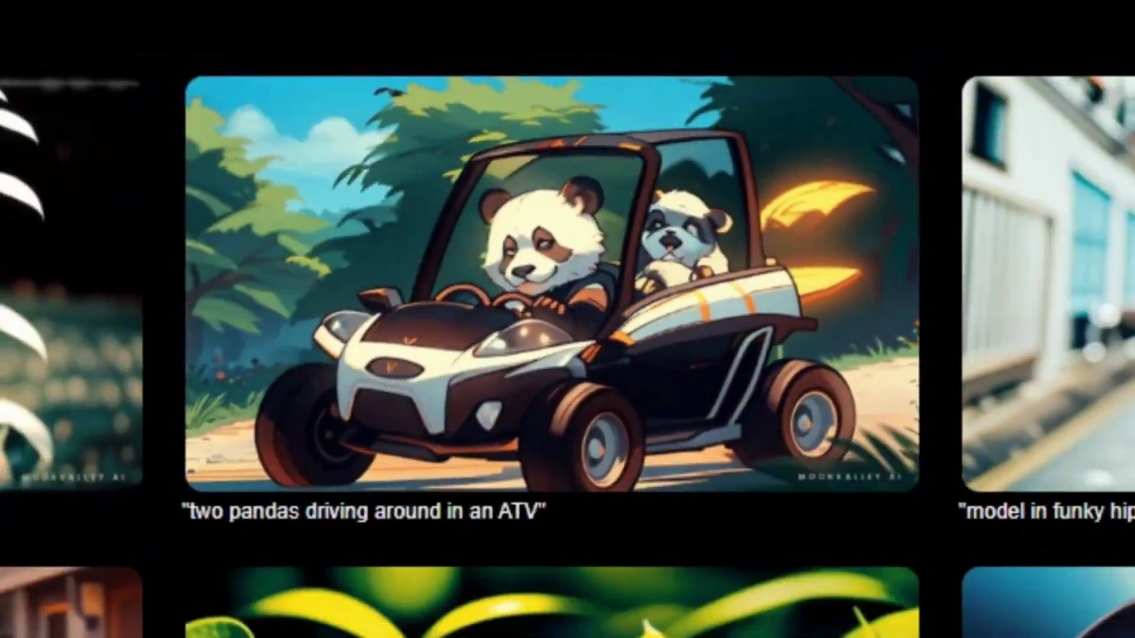
scroll(567, 331, down, 5)
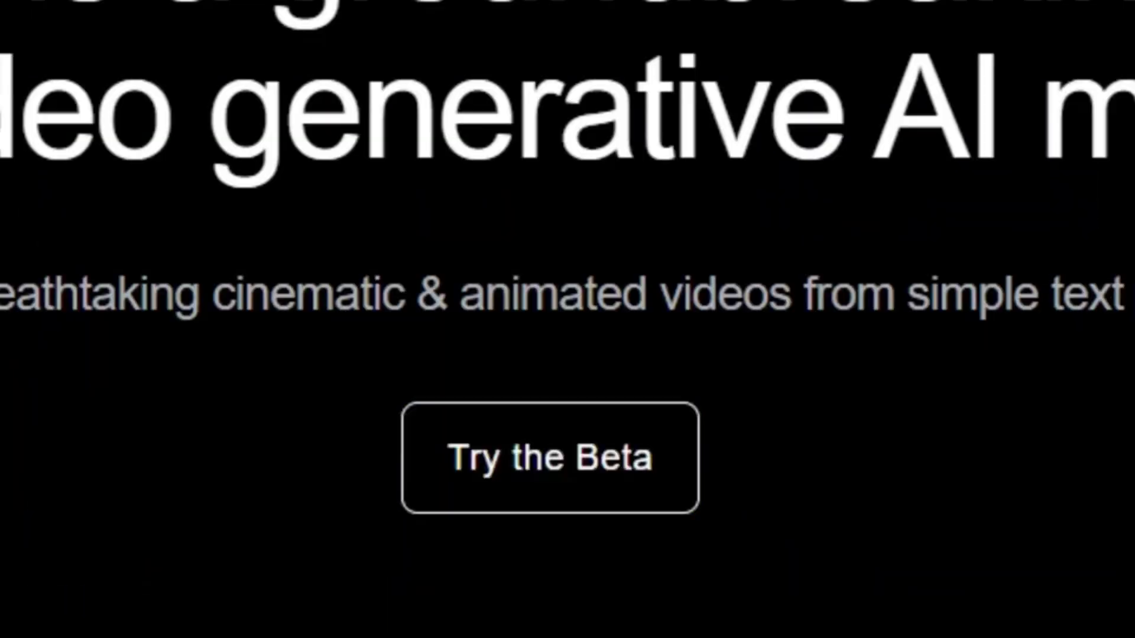
click(560, 467)
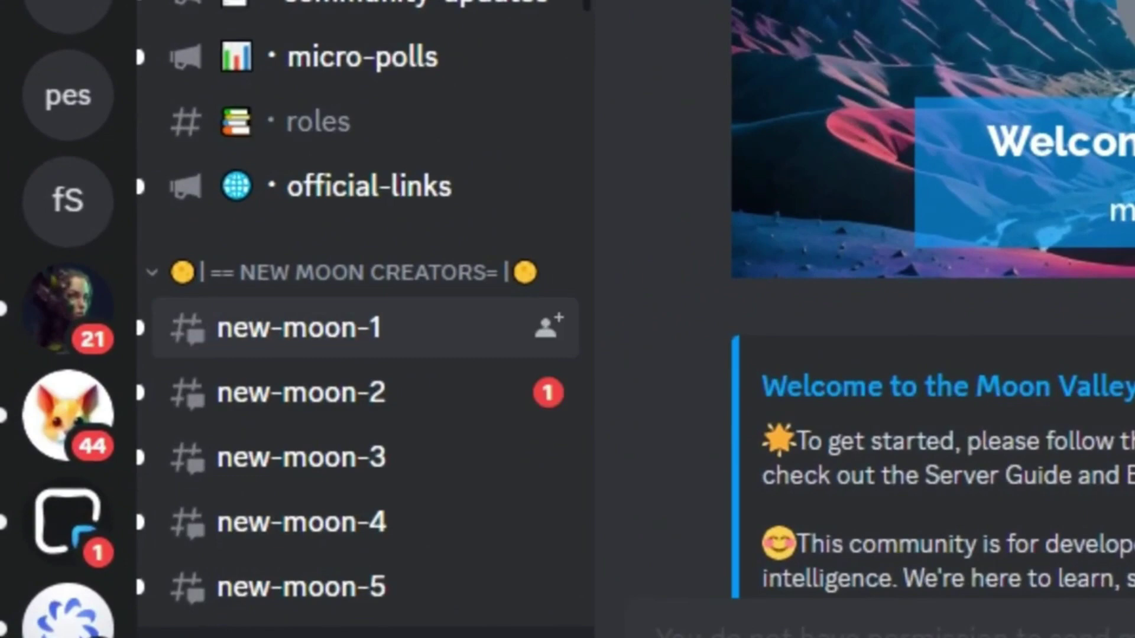
scroll(355, 328, down, 2)
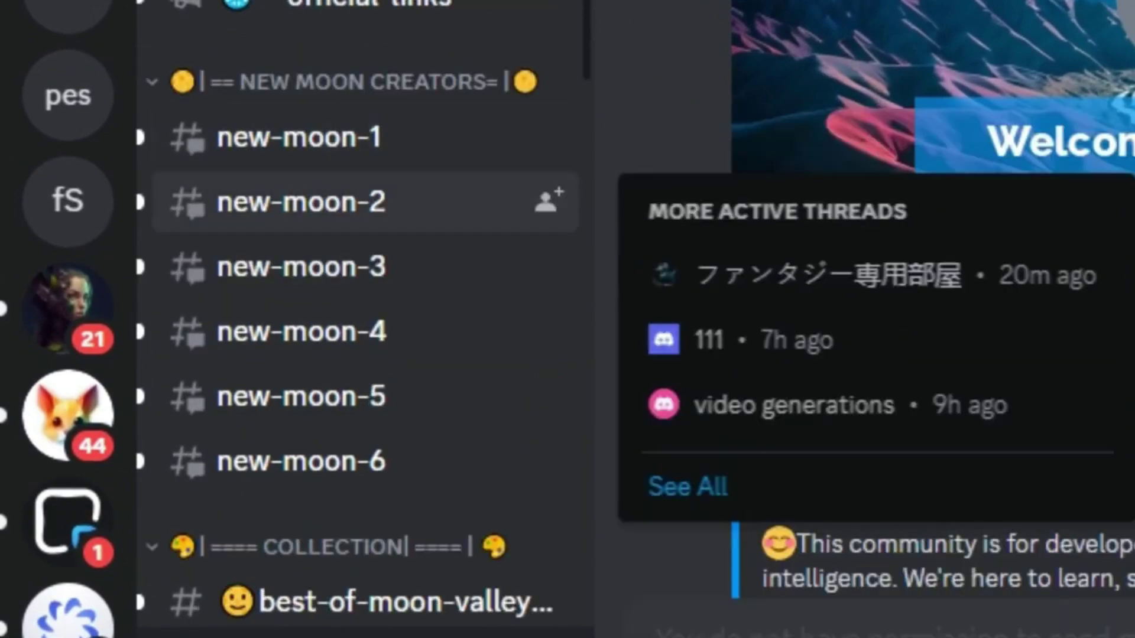
mouse_move(355, 202)
click(301, 202)
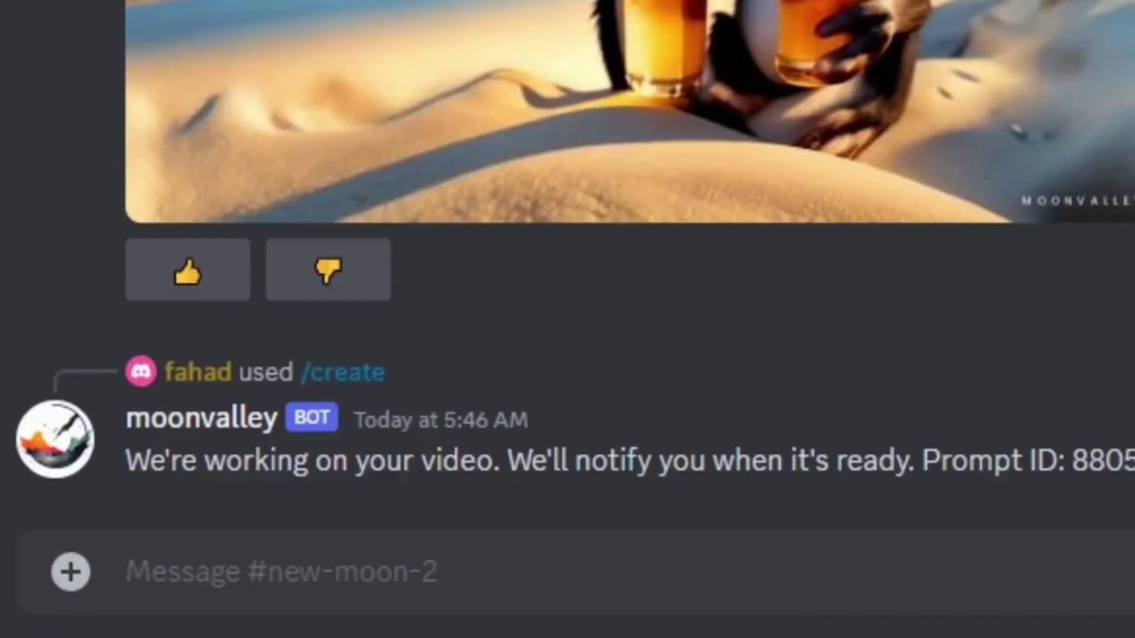
Step: Begin /create with 'a 20 years old german model, walking on a street, realistic, cinematic' in Realism style
text(/)
key(Return)
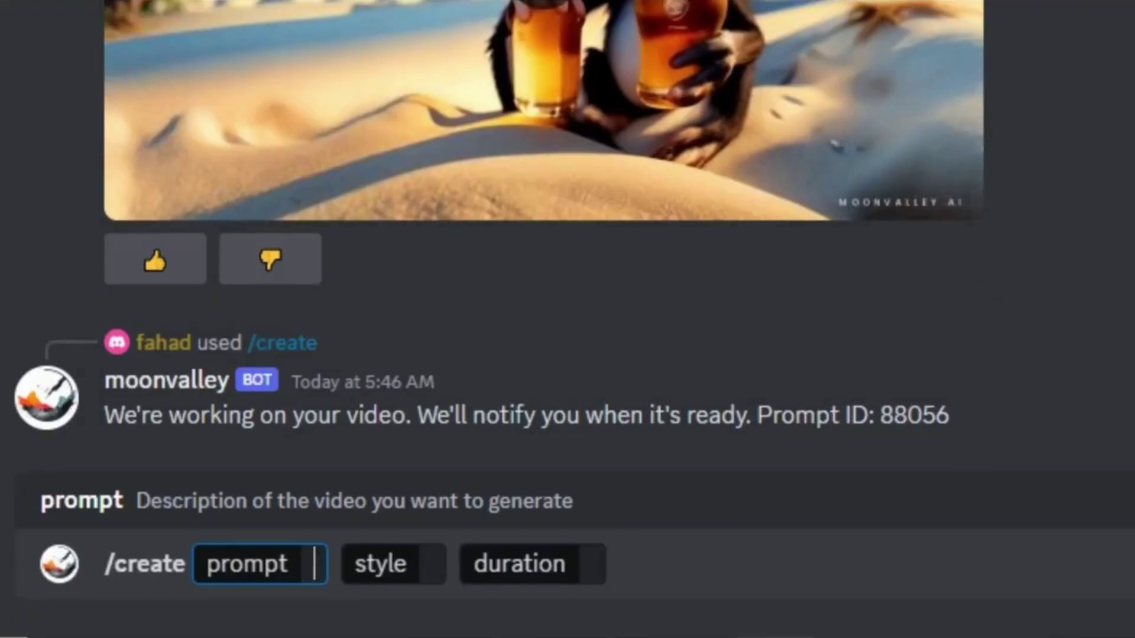
text(a 20 years old german model , walking on a street , realistic , cinematic lighti)
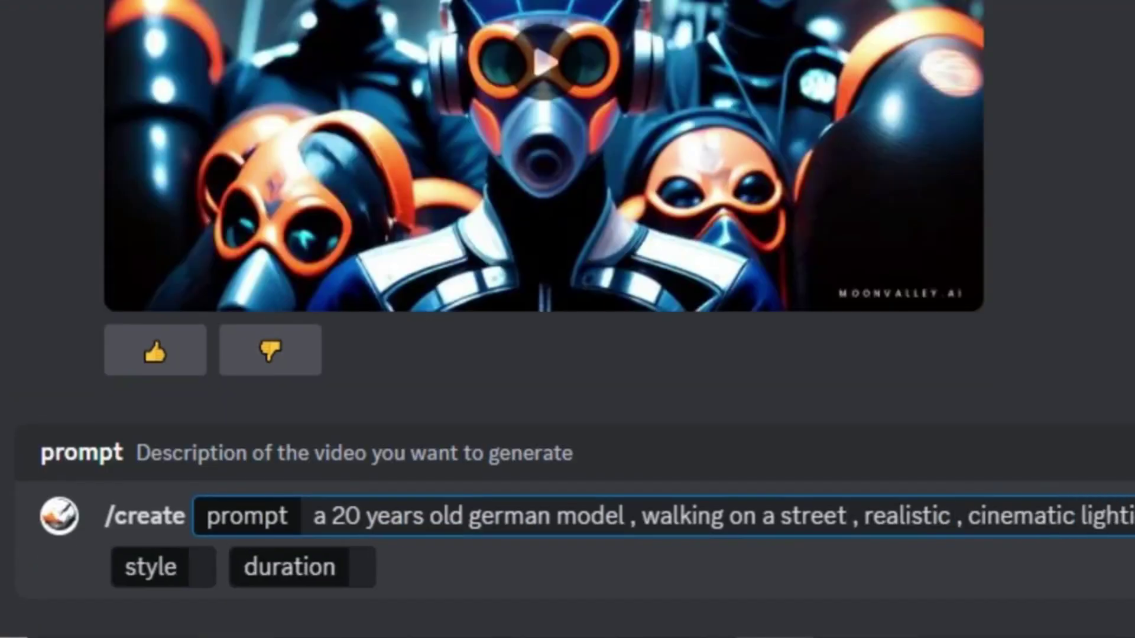
key(Tab)
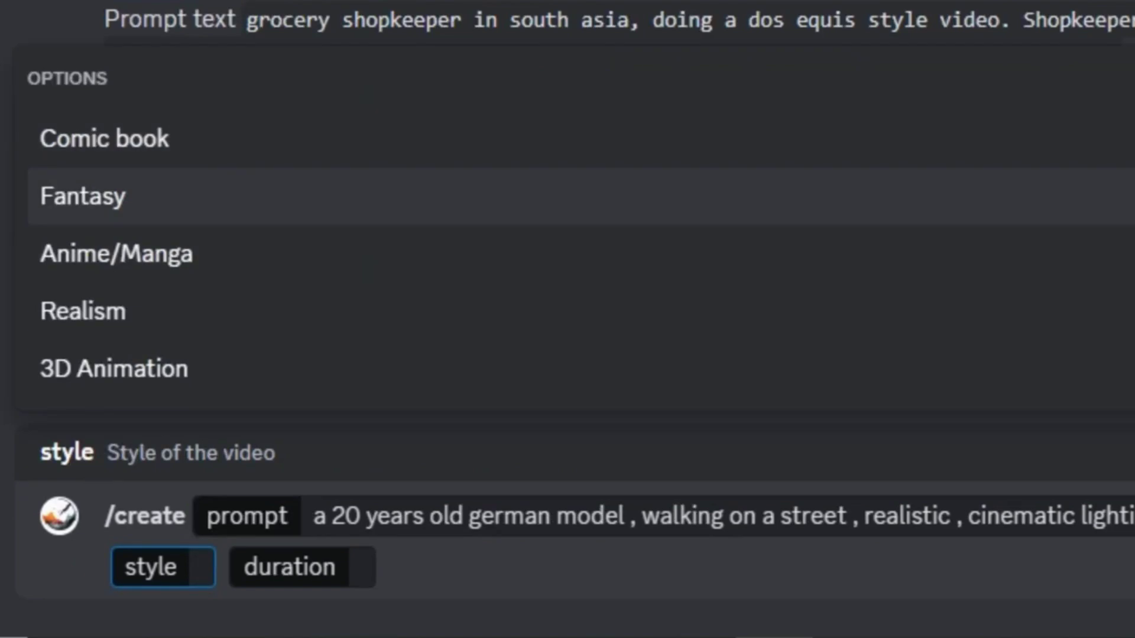
key(Down)
key(Up)
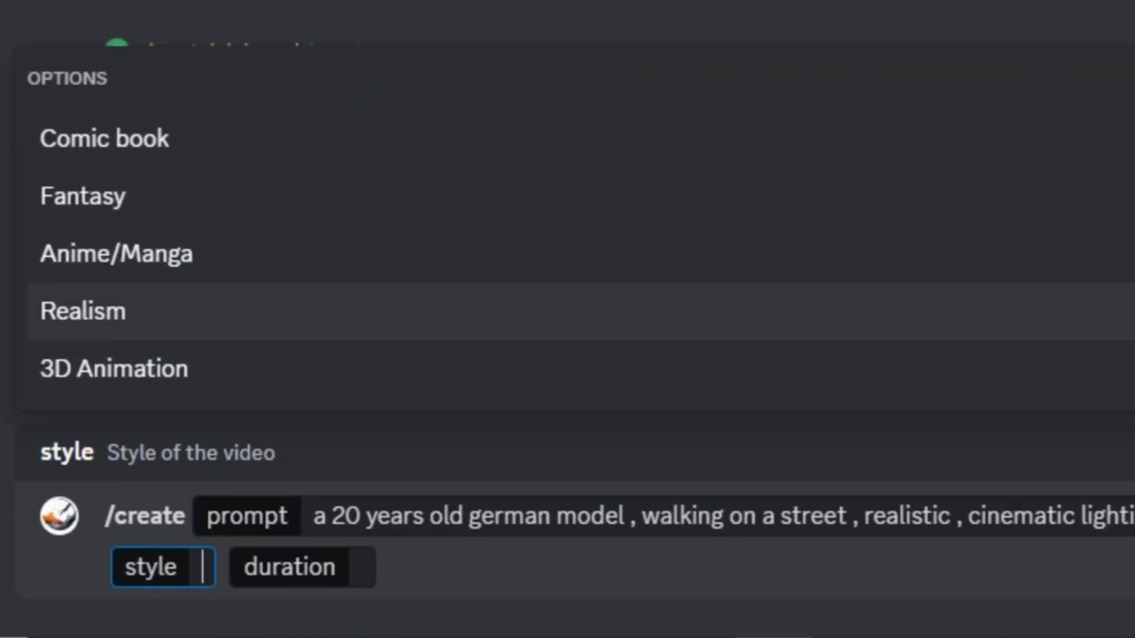
key(Tab)
Step: Choose Long duration, submit the request, and start a revised prompt with cinematic lighting
key(Down)
key(Down)
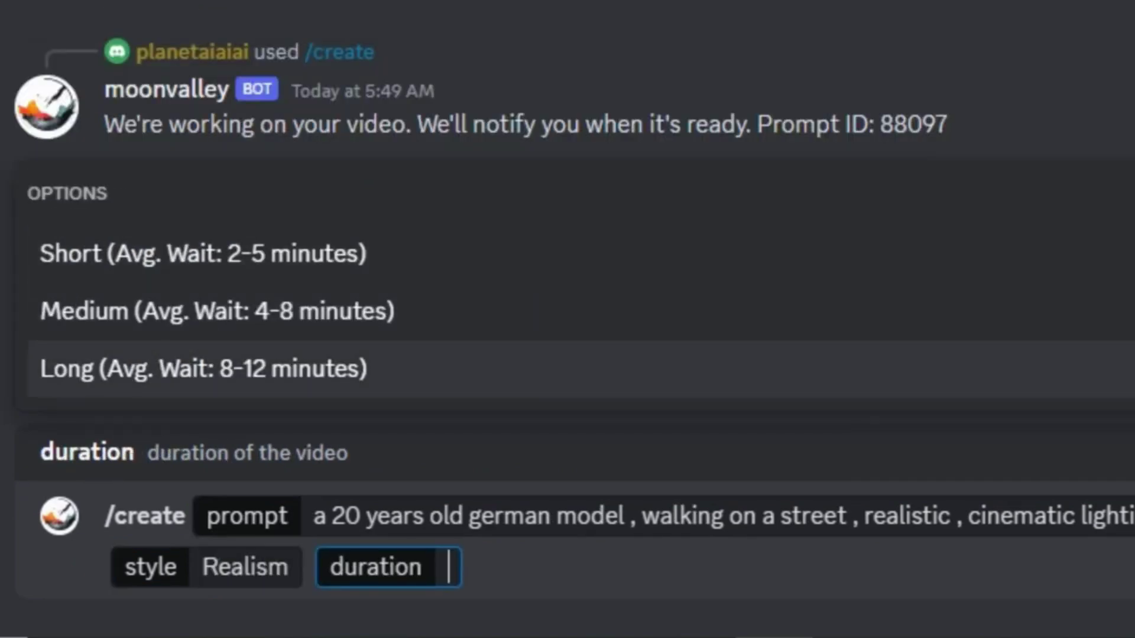
key(Up)
key(Down)
key(Return)
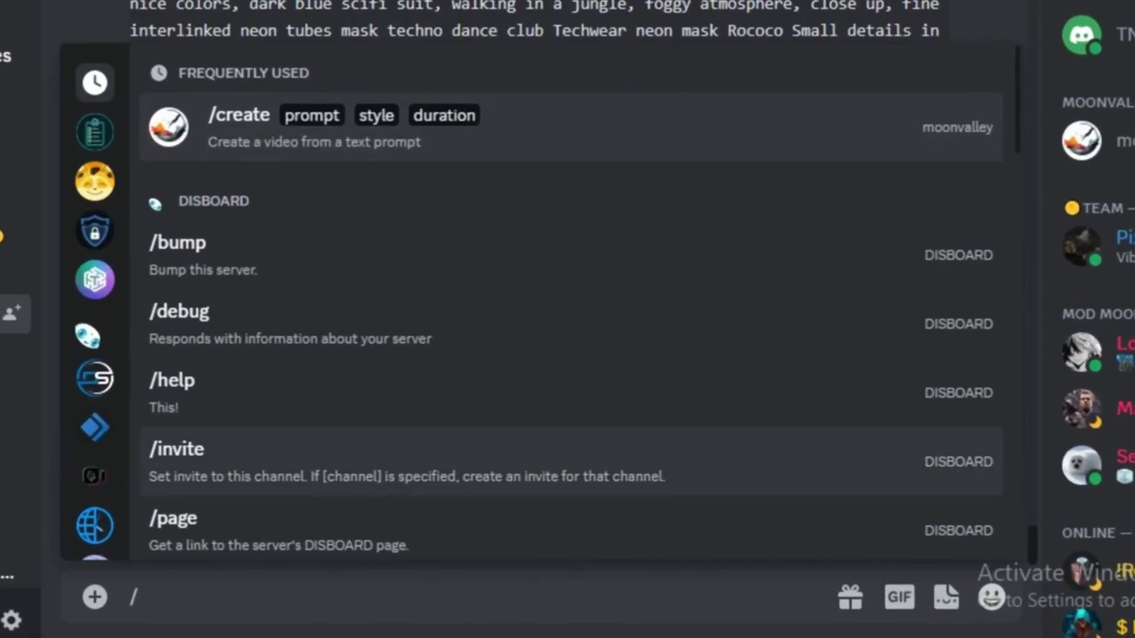
key(Return)
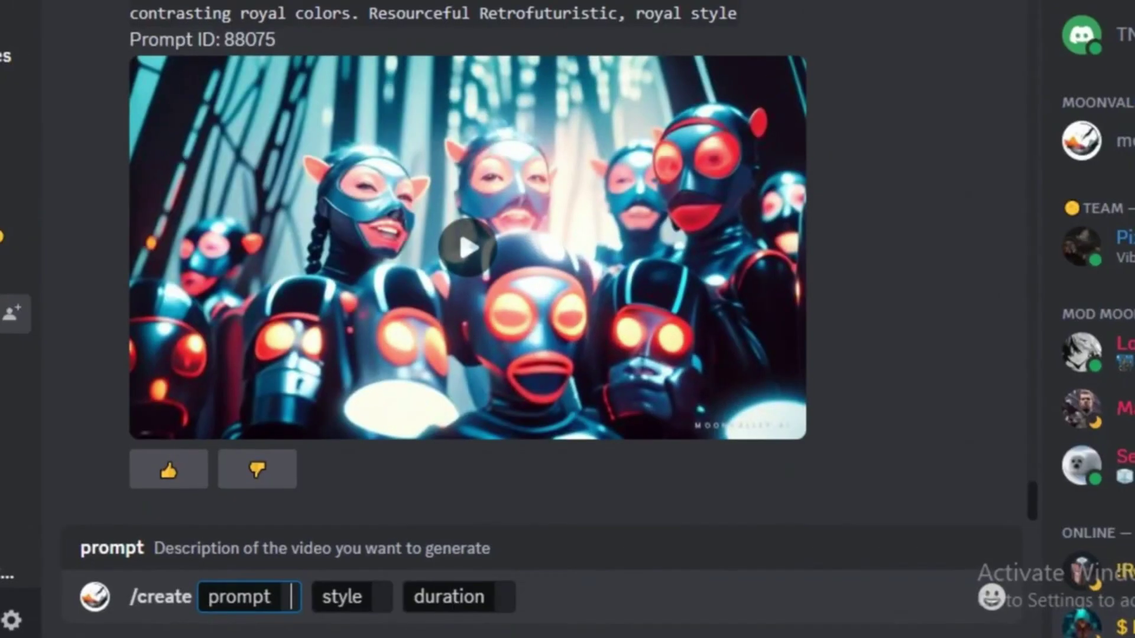
text(ar old german model , walking on a street , cinematic lighting)
key(Tab)
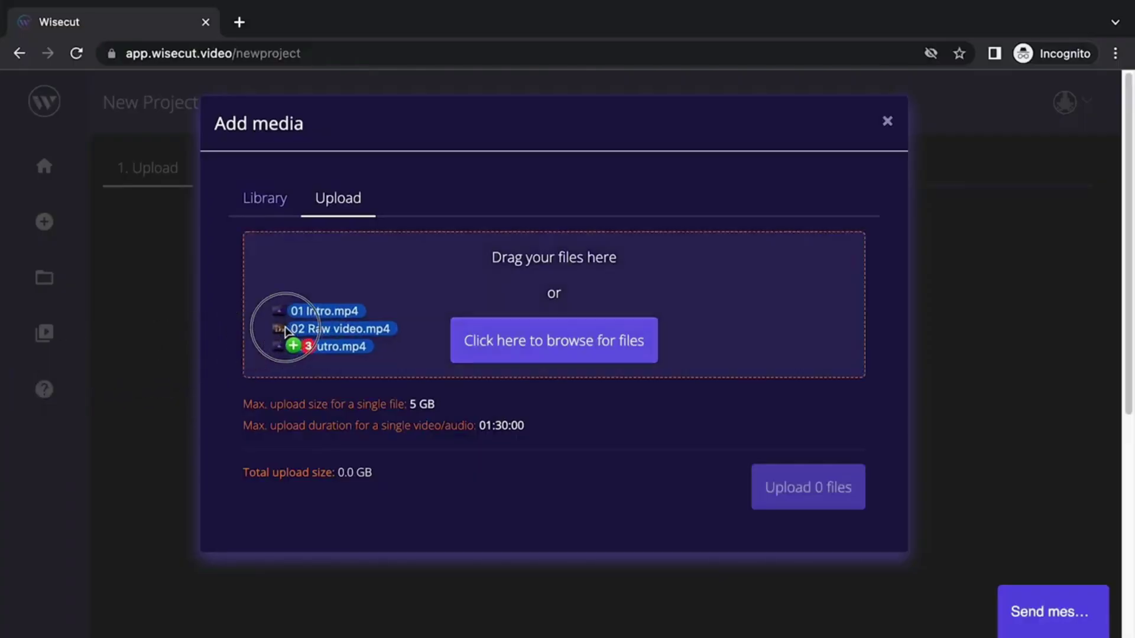
Step: Upload the intro, raw and outro videos and set the spoken language to English
drag(284, 319, 329, 313)
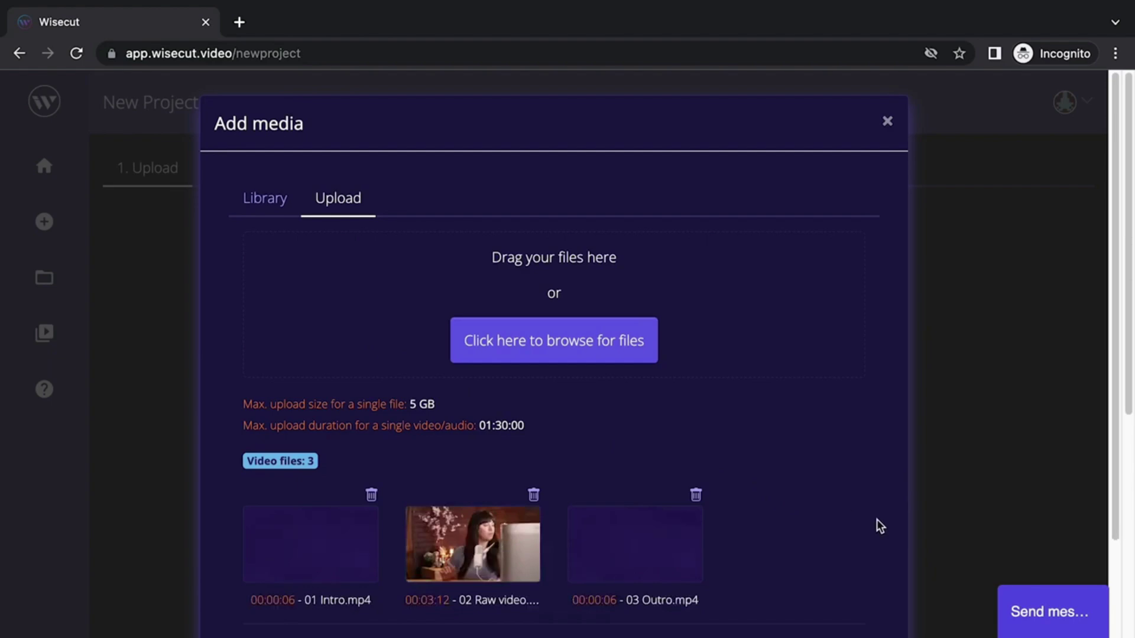
scroll(807, 553, down, 3)
click(800, 549)
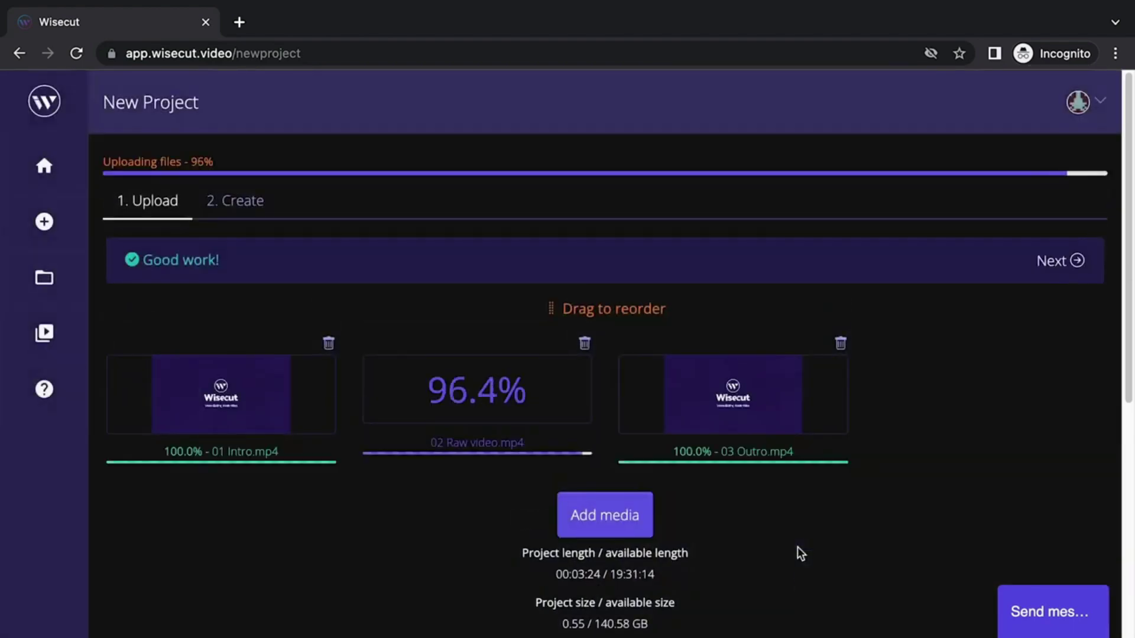
click(506, 479)
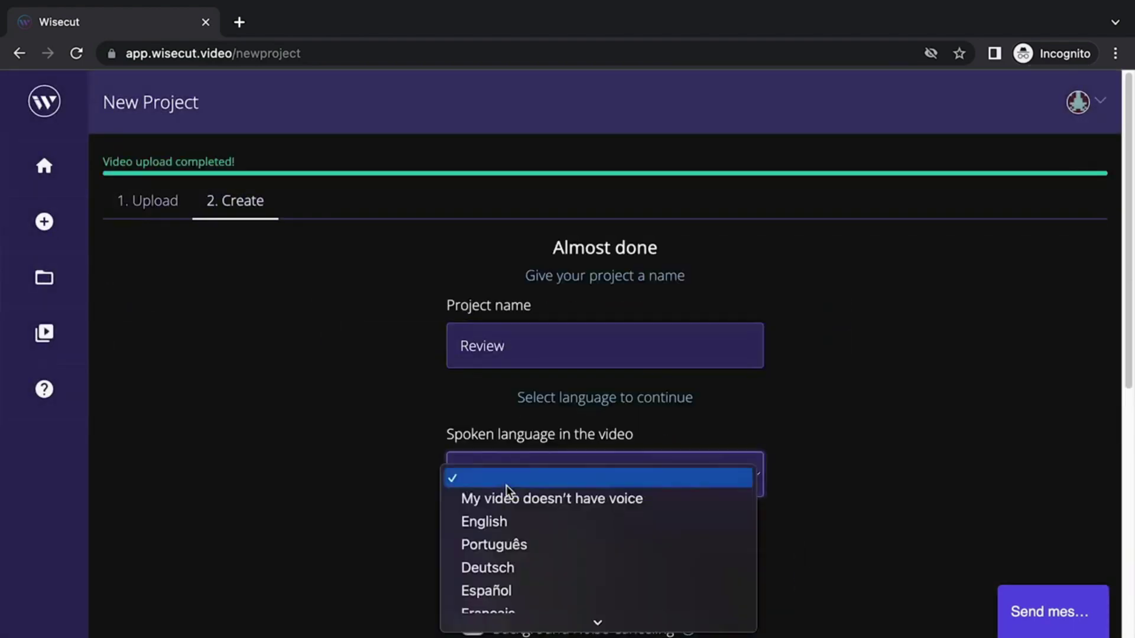
click(505, 515)
scroll(349, 440, down, 2)
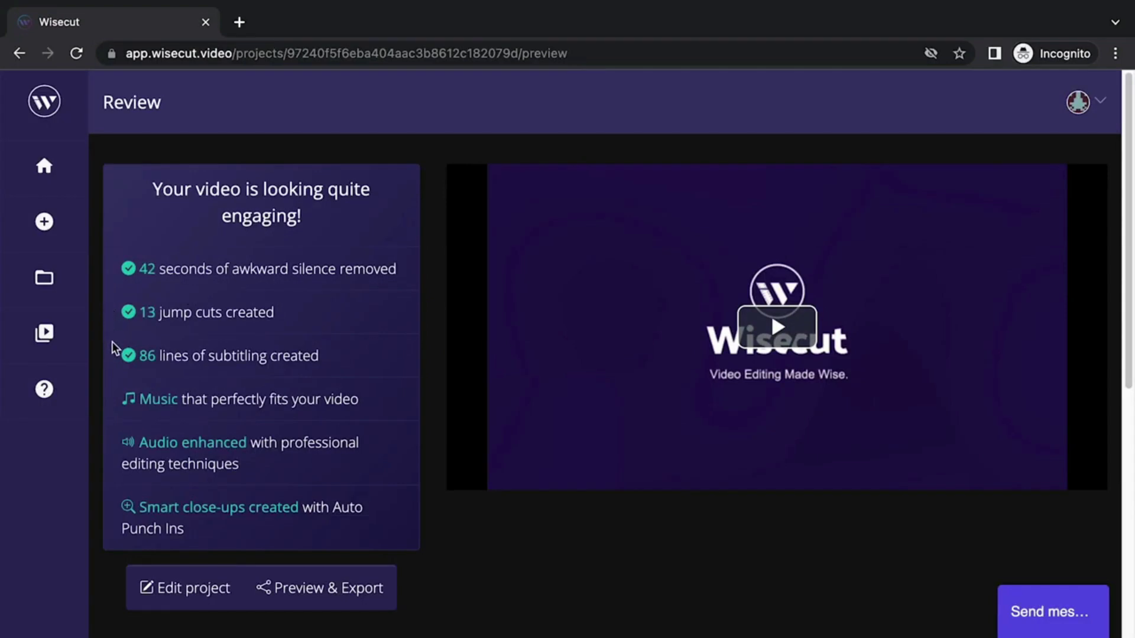
Step: Scrub the edited preview, scroll the storyboard to Scene 17 and enable its split tool
drag(597, 476, 729, 482)
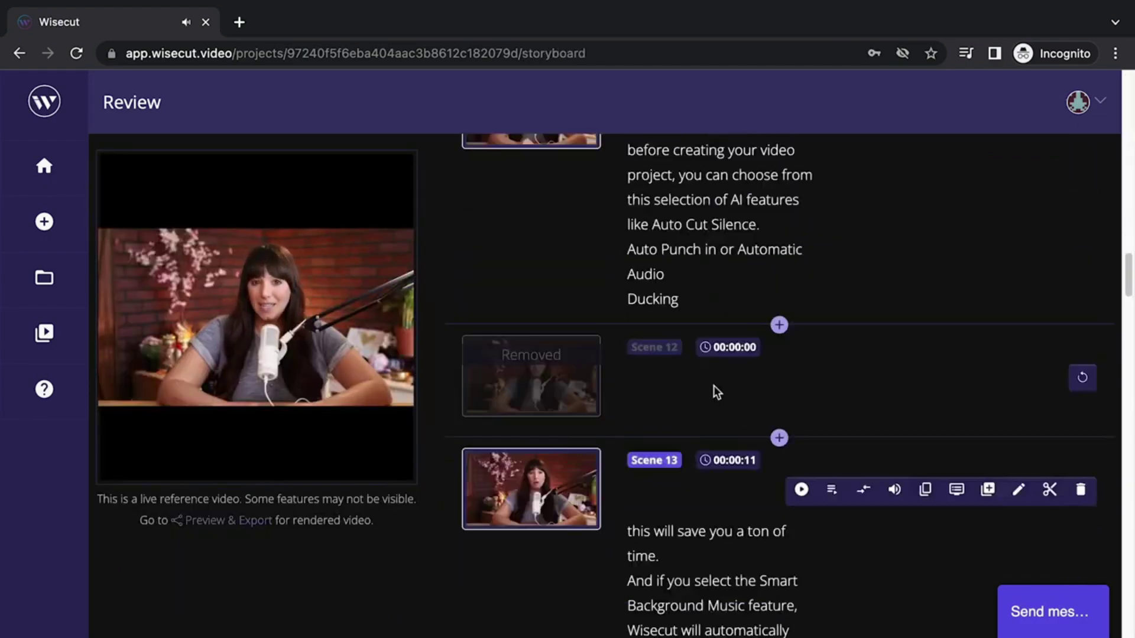
scroll(714, 385, down, 20)
scroll(713, 385, down, 3)
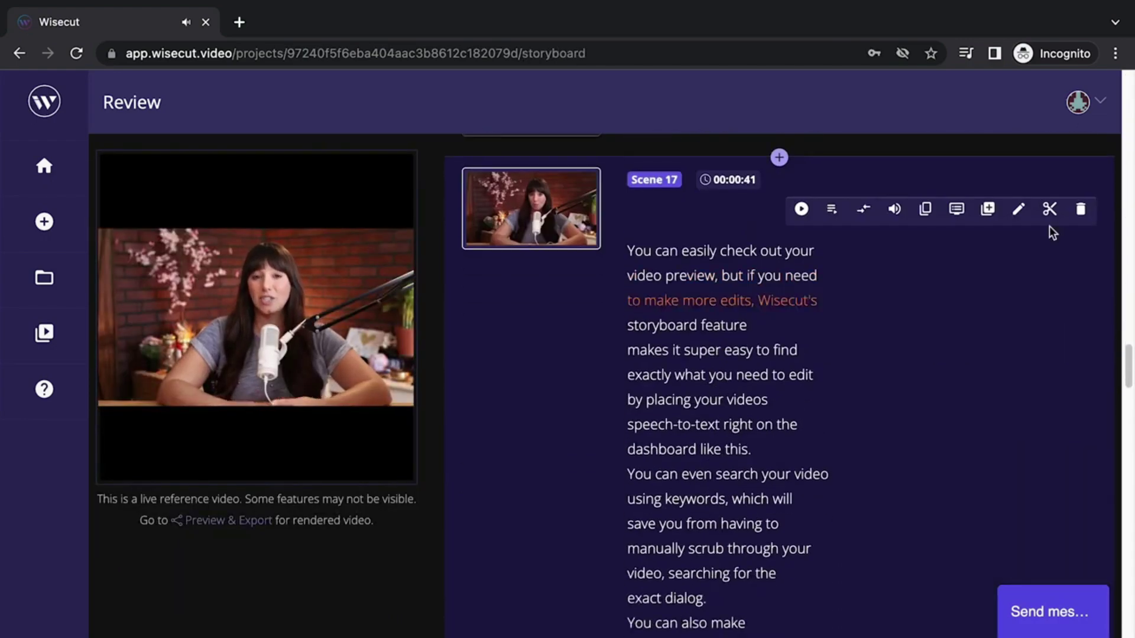
click(1048, 210)
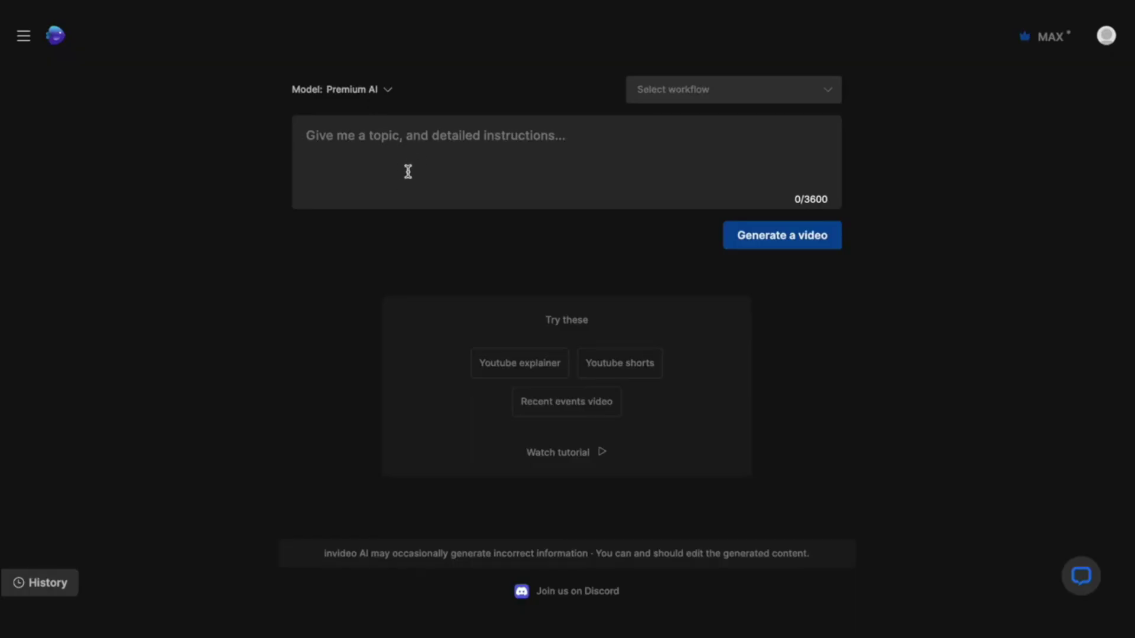
Step: Generate a Youtube short on 5 crazy AI facts narrated by a male, young British voice
click(826, 92)
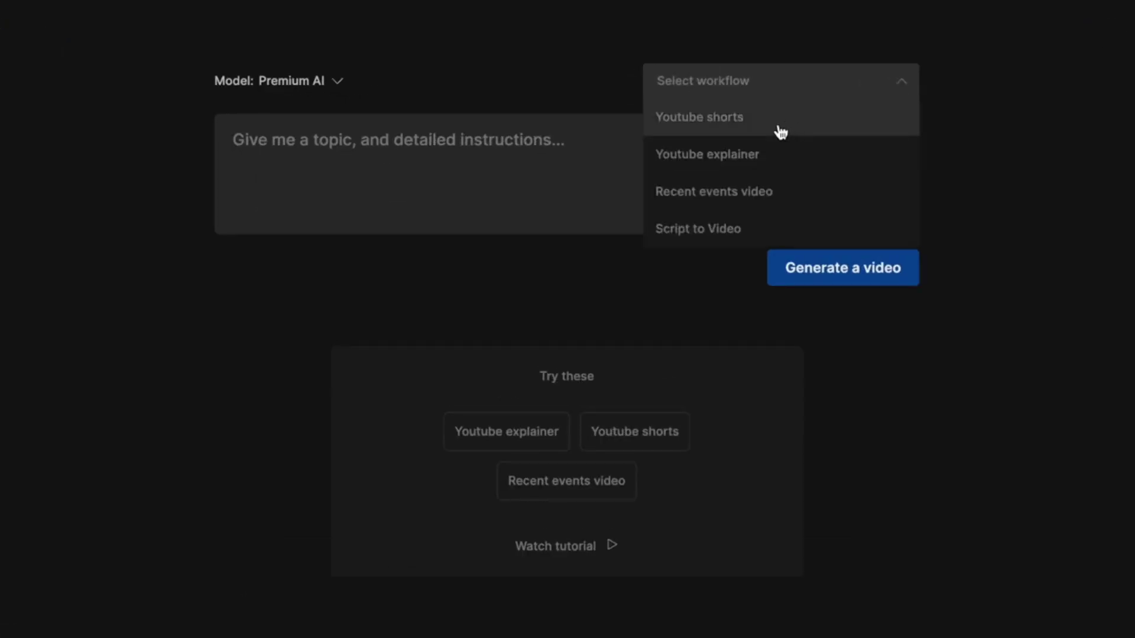
click(780, 131)
text(5 of the craziest facts about Artificial Intelligence. Make it Witty)
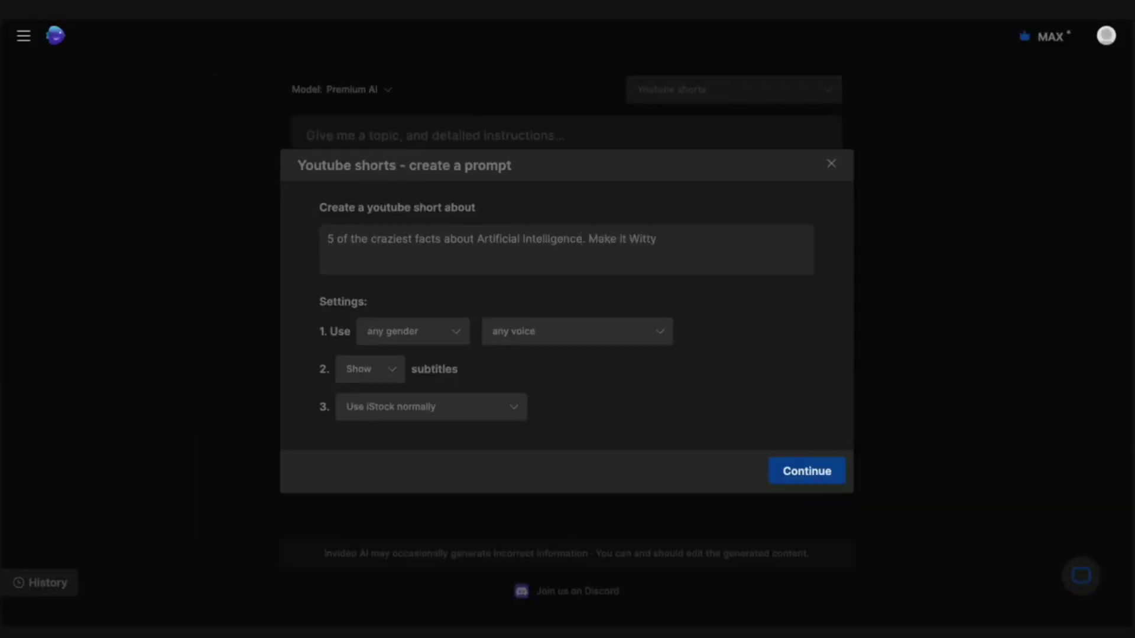
click(379, 341)
click(390, 388)
click(535, 332)
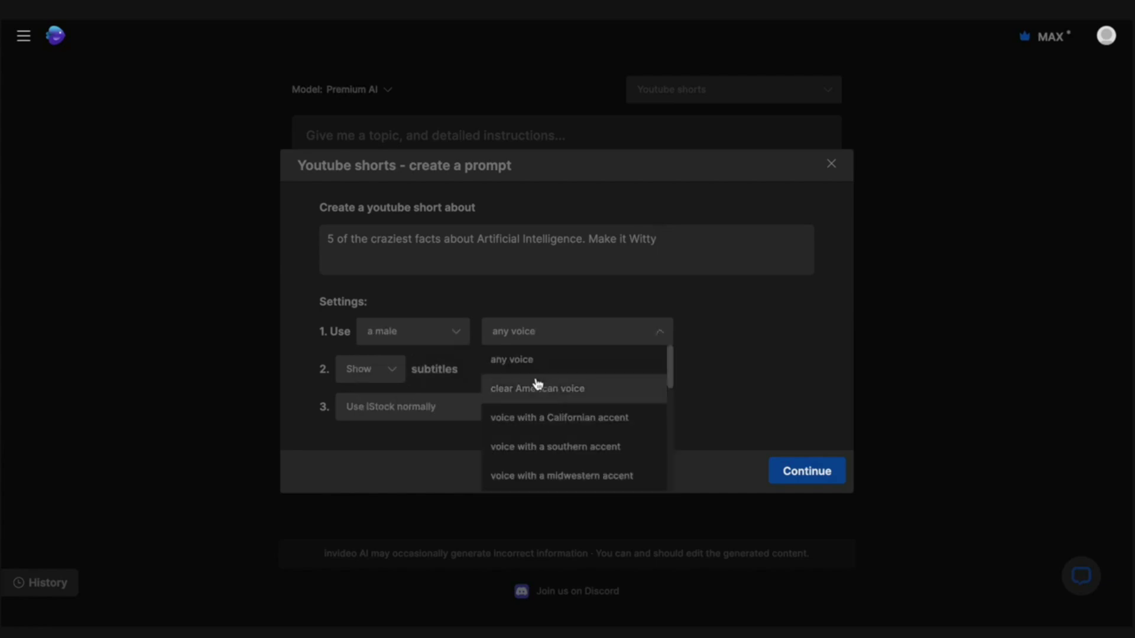
click(537, 386)
click(824, 484)
click(781, 235)
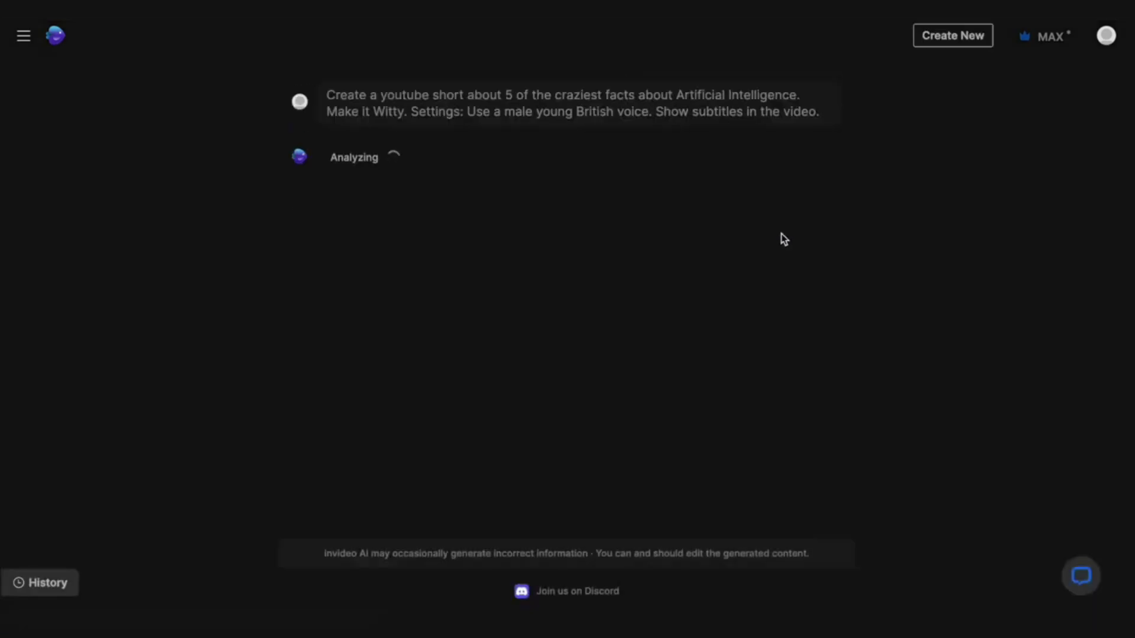
click(781, 240)
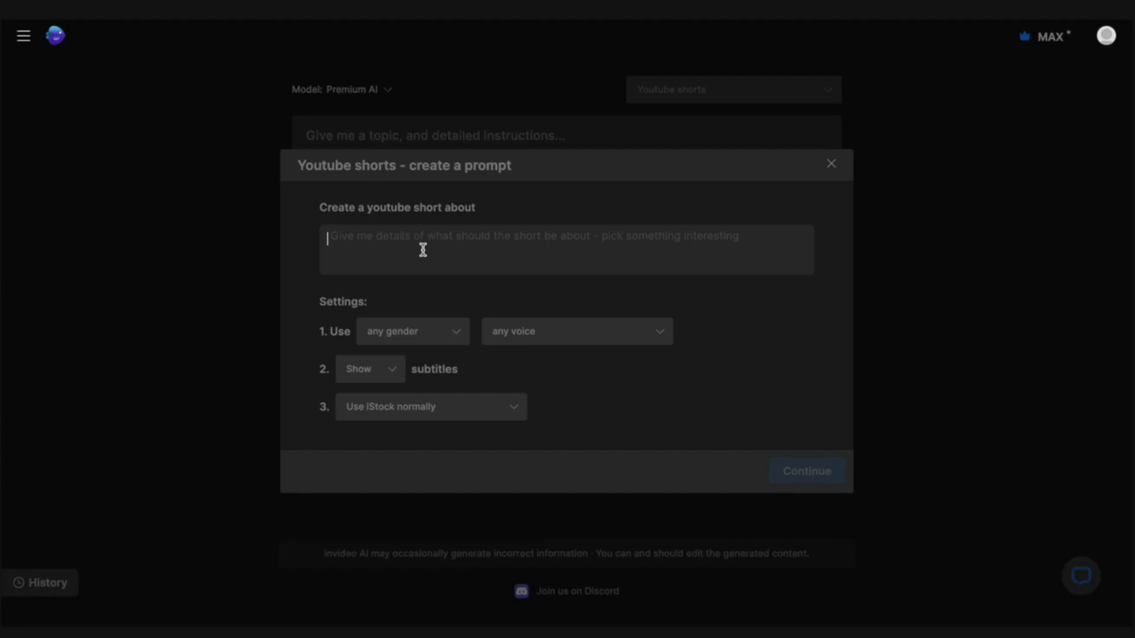
Step: Enter the topic 'the most bizarre facts about death. make it suspenseful' with a young British voice
text(the most bizarre facts ab)
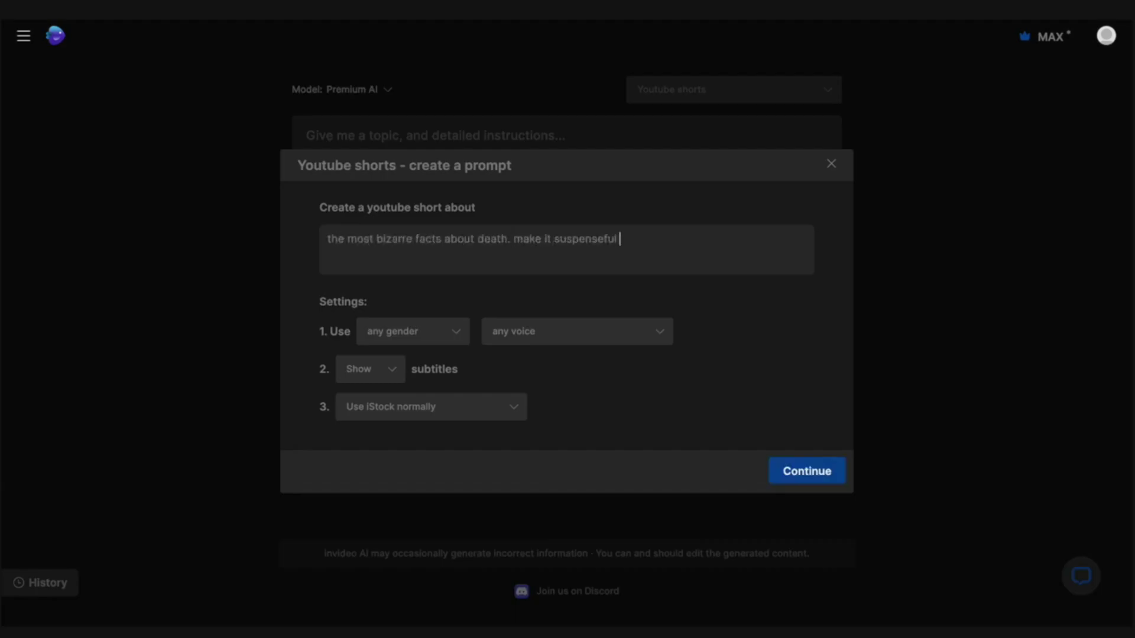
text(out death. make it suspenseful)
click(576, 332)
click(539, 460)
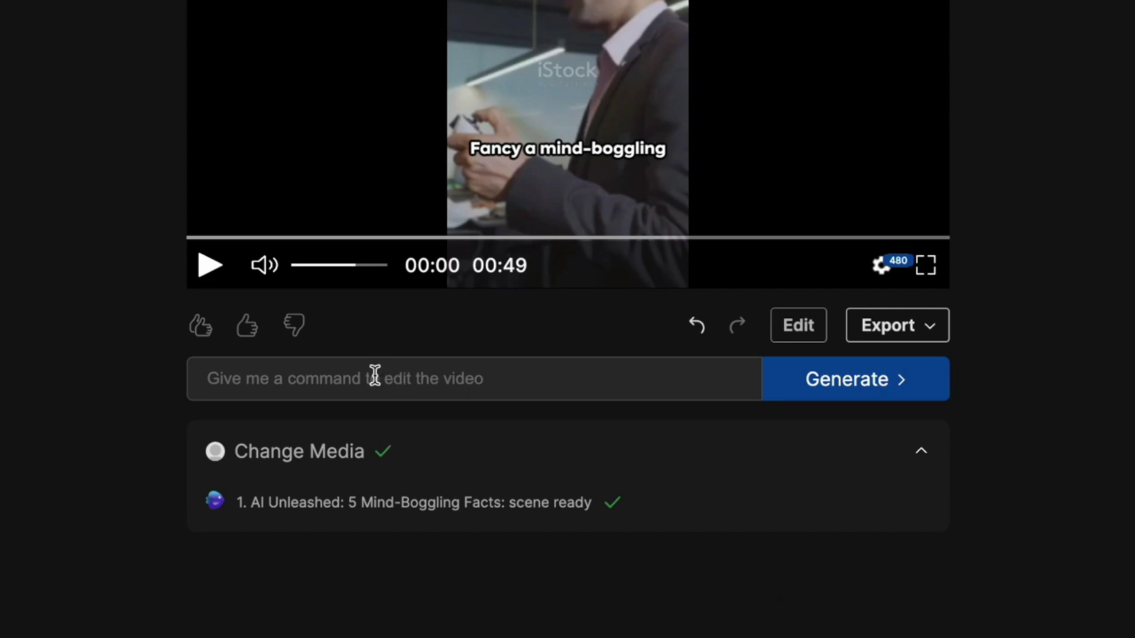
Step: Edit the video to start with a joke and end with a subscribe call-out
click(360, 377)
text(Start)
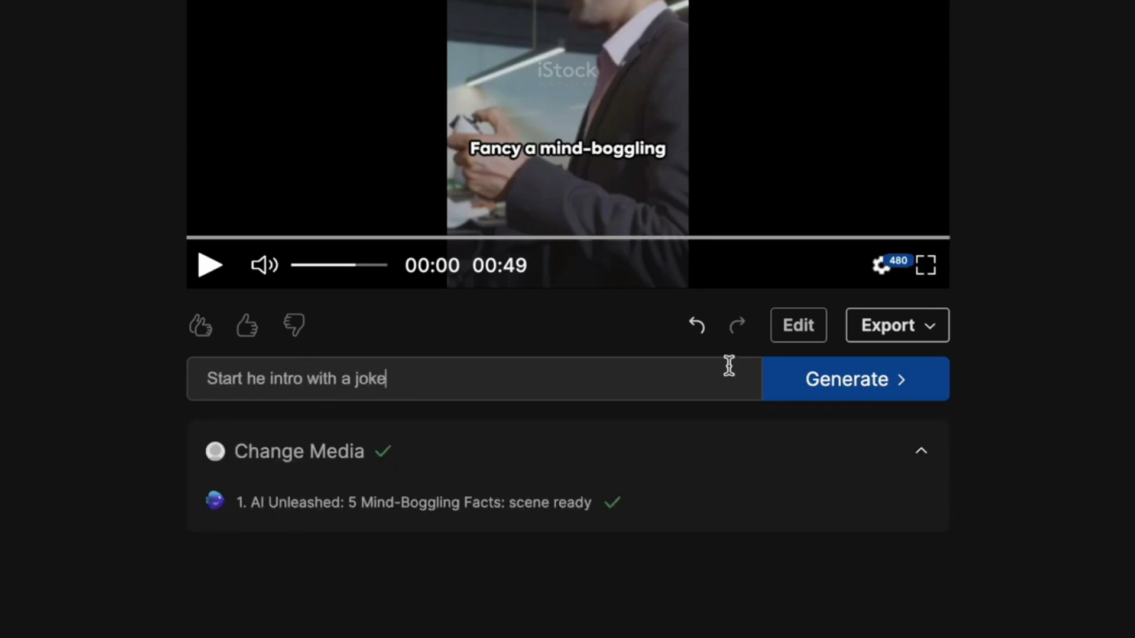
text( he intro with a joke)
click(815, 390)
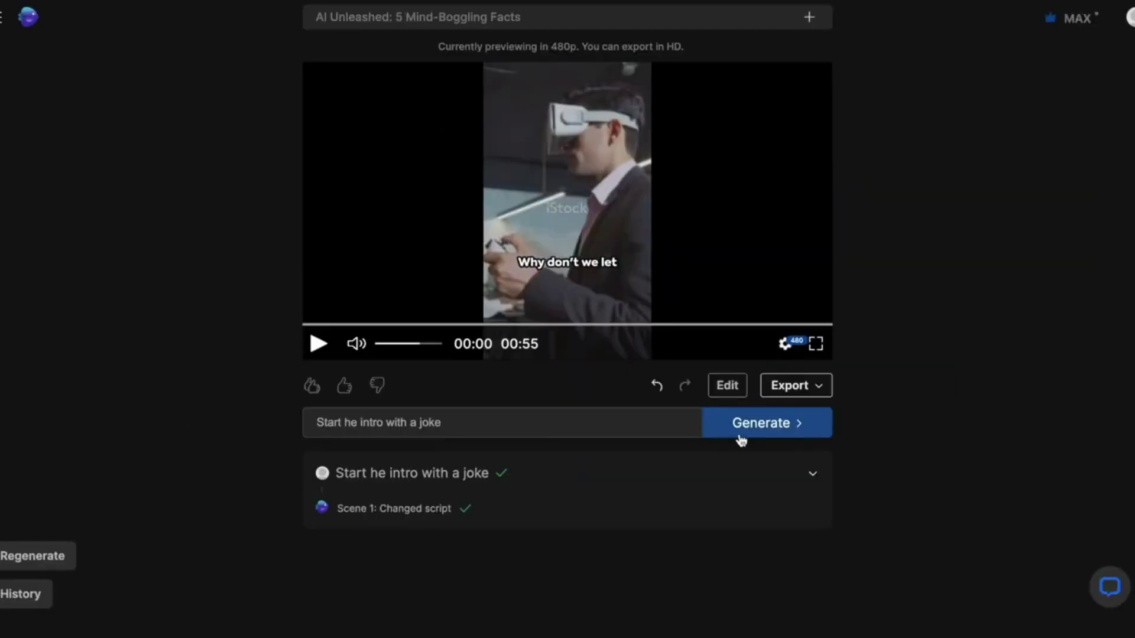
click(315, 354)
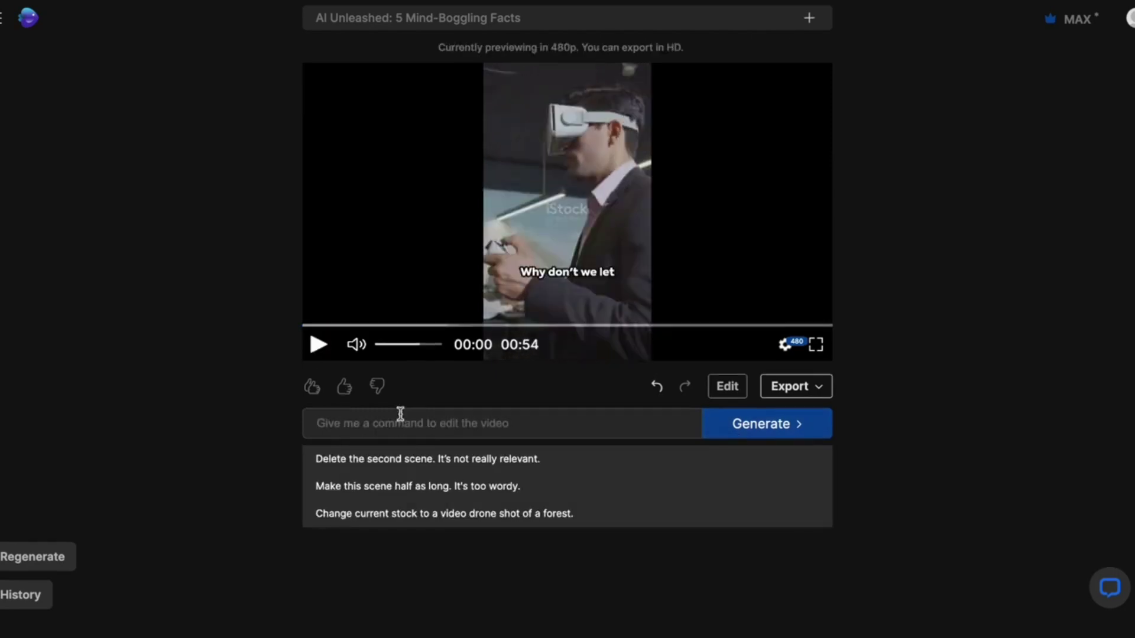
click(321, 422)
text(Change the CTA to end with a call out about subscribing for more interesting facts)
click(768, 424)
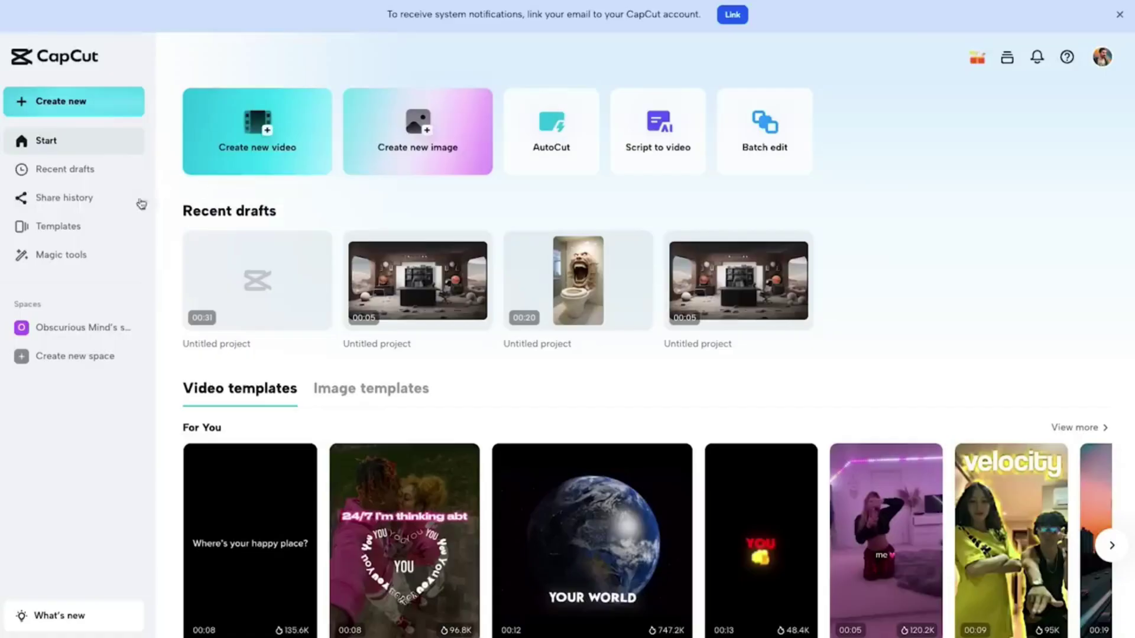
Step: Upscale the capybara clip 2x to 2048 x 1152 in Video upscaler, play it, and return to Magic tools
click(70, 269)
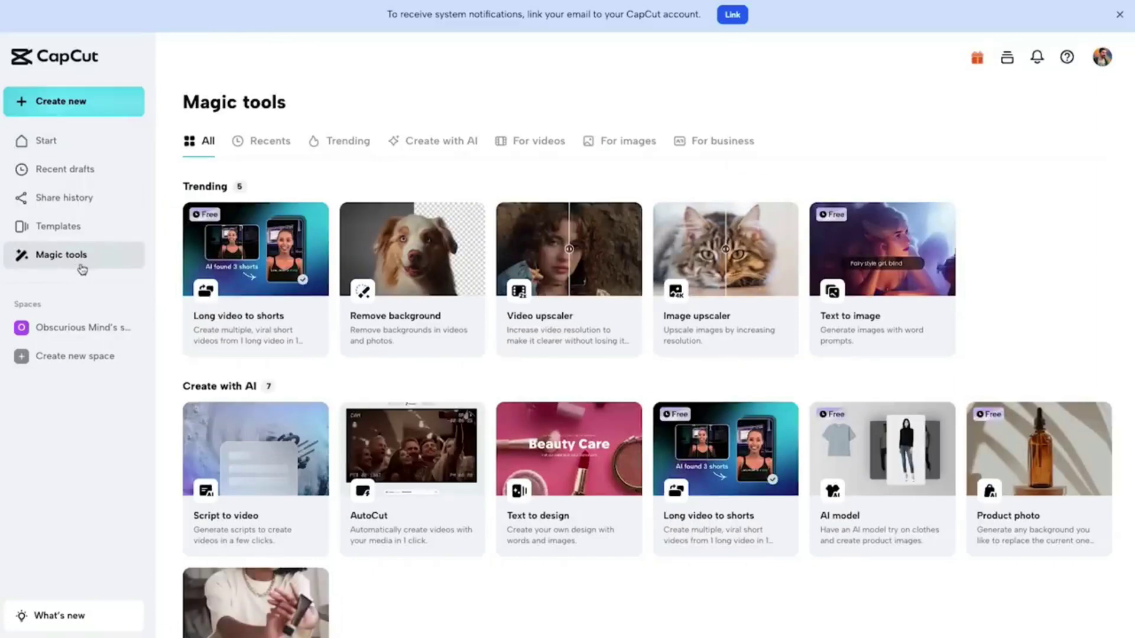
click(559, 243)
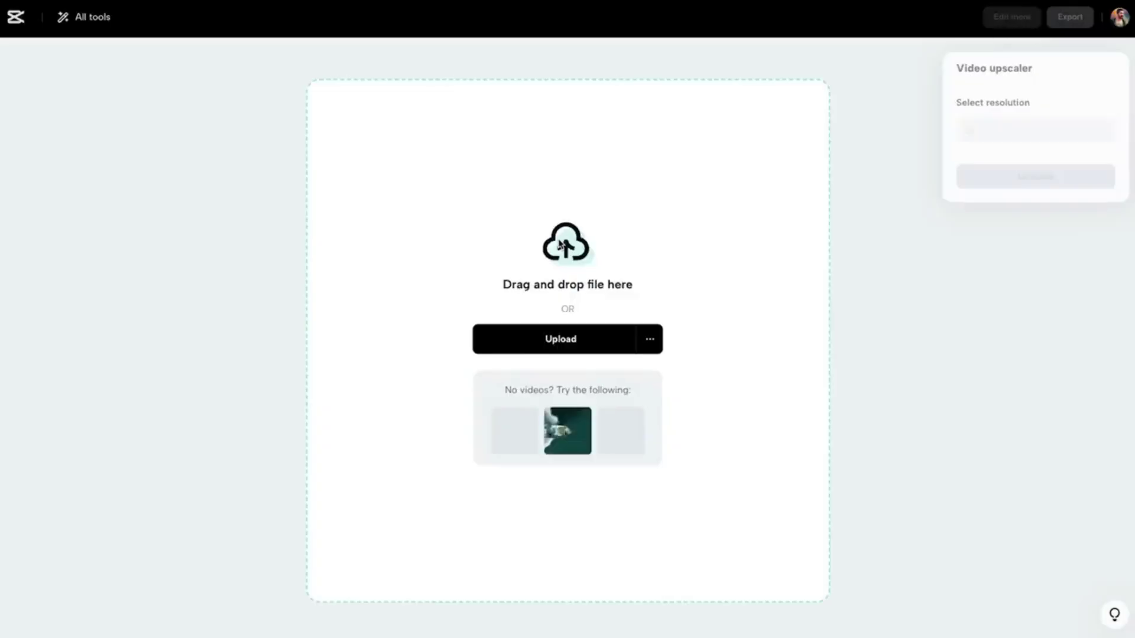
drag(559, 243, 486, 226)
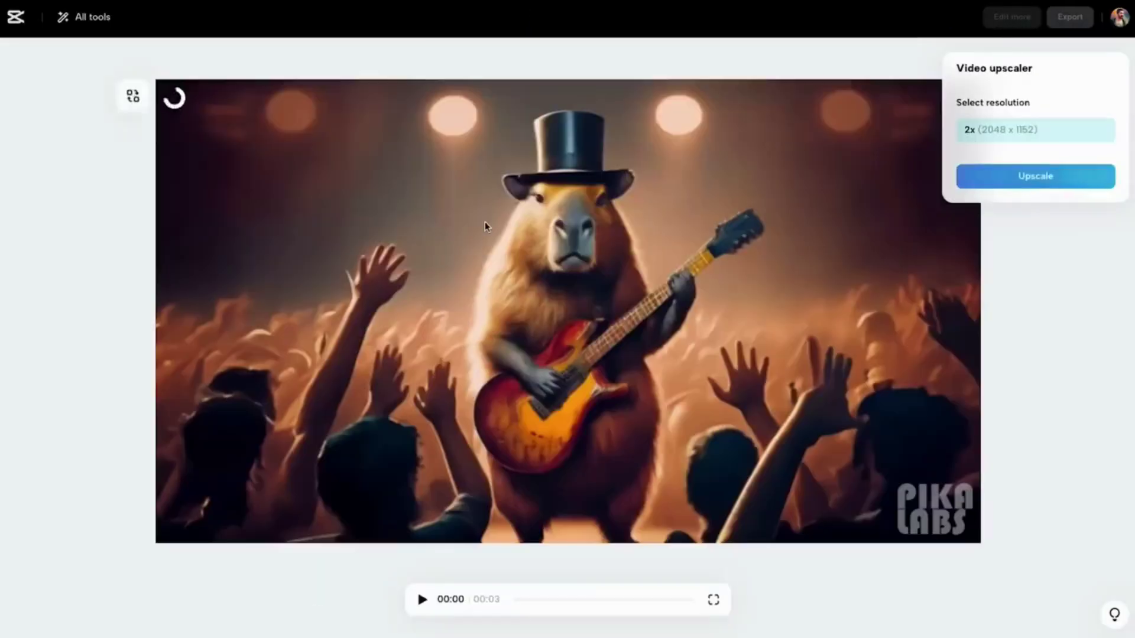
click(1014, 177)
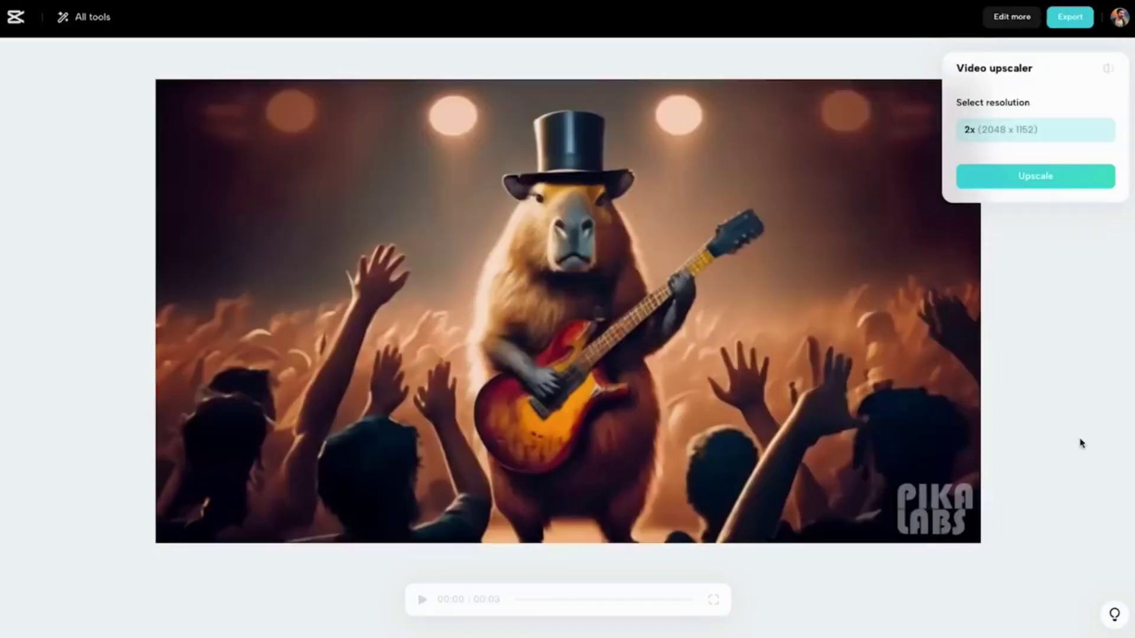
click(420, 600)
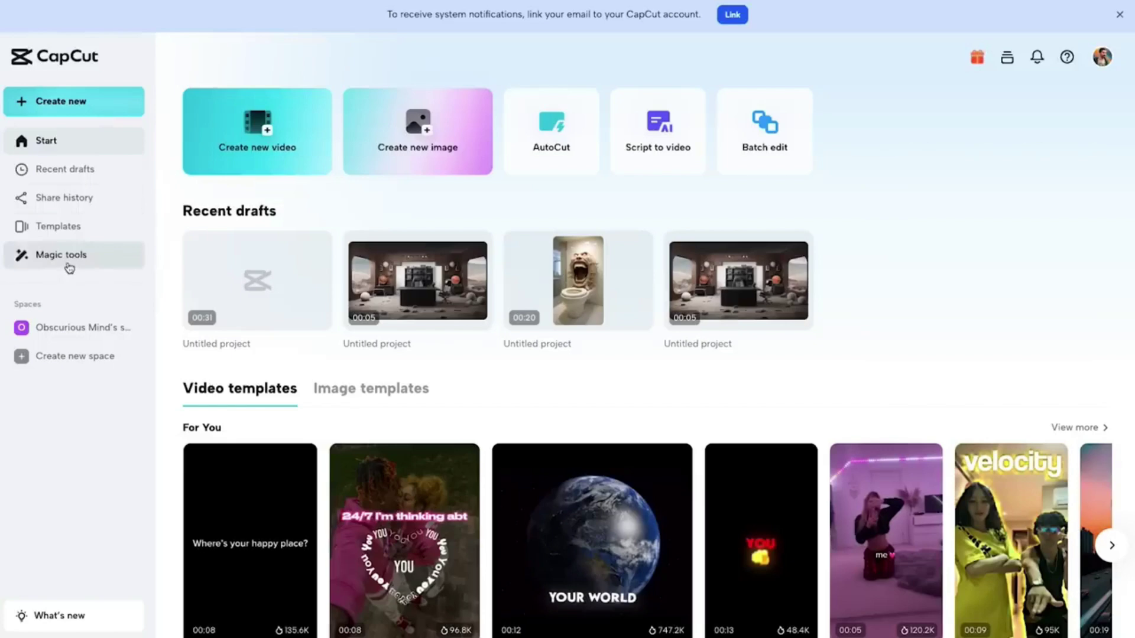
click(65, 255)
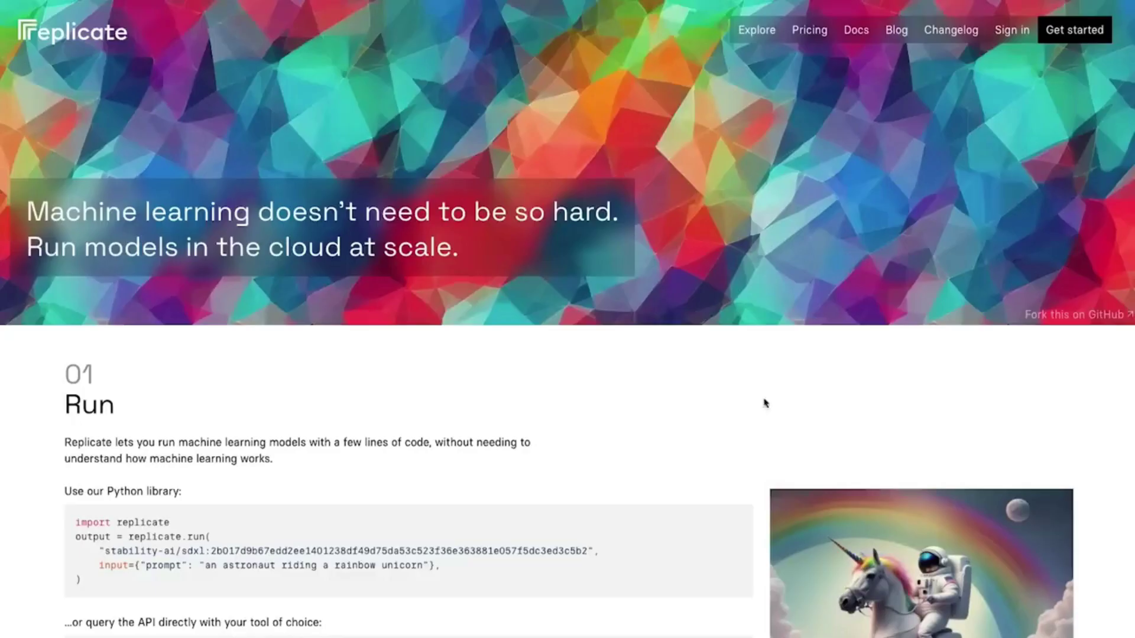
Step: Open cjwbw/real-esrgan under Super resolution and submit capybara 16-9.png for upscaling
scroll(746, 398, down, 12)
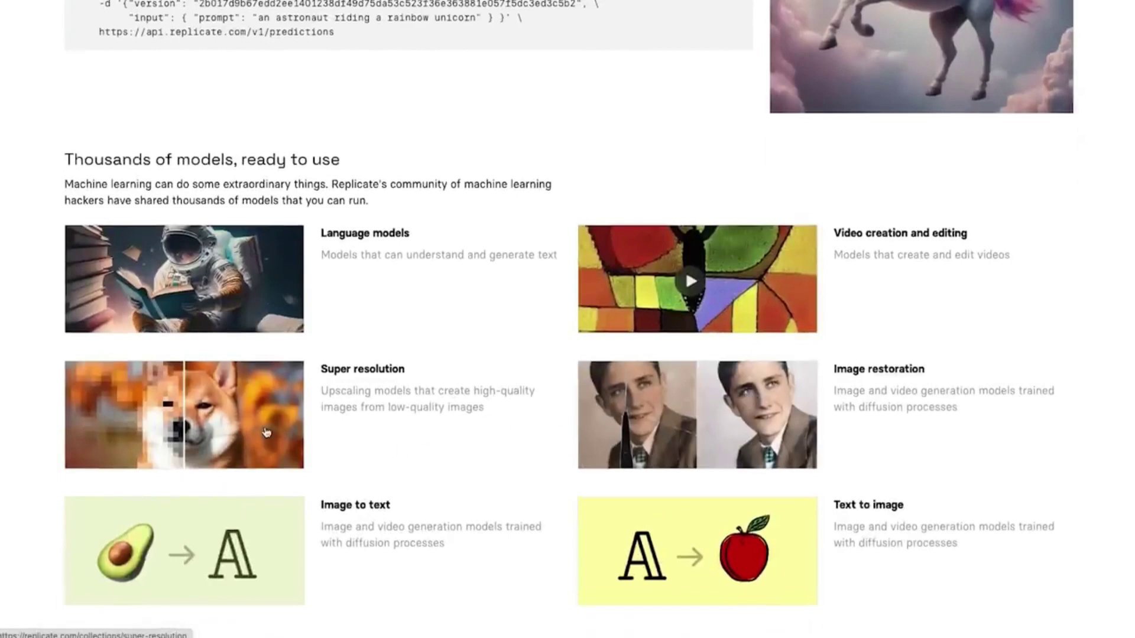
click(265, 432)
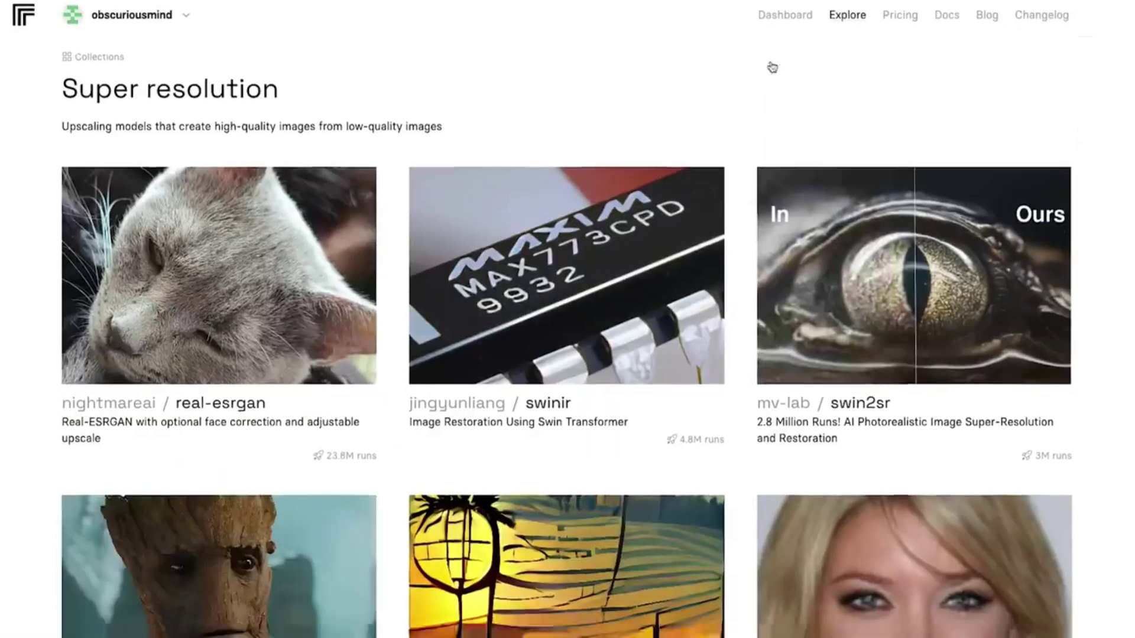
scroll(771, 68, down, 5)
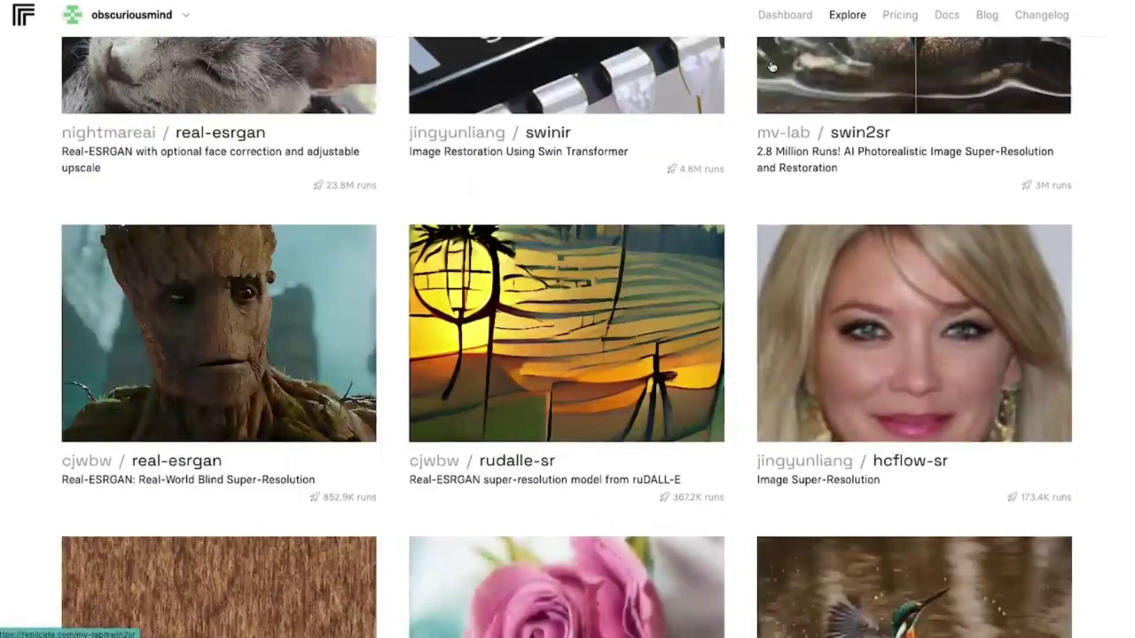
click(331, 279)
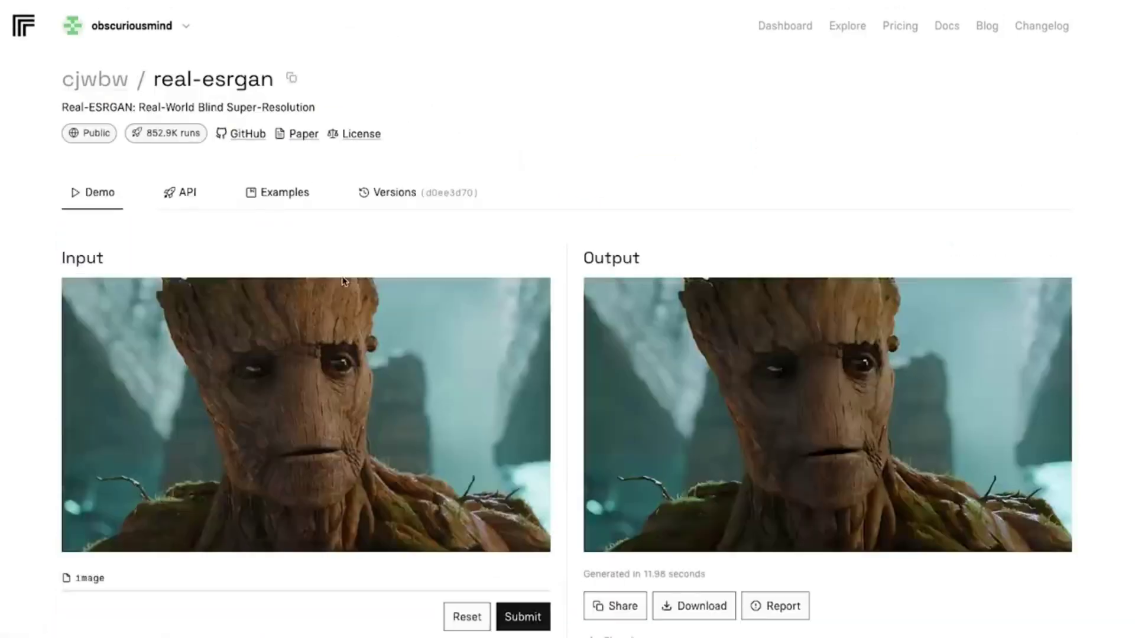
scroll(372, 248, down, 3)
scroll(371, 248, down, 3)
drag(354, 216, 339, 317)
click(523, 510)
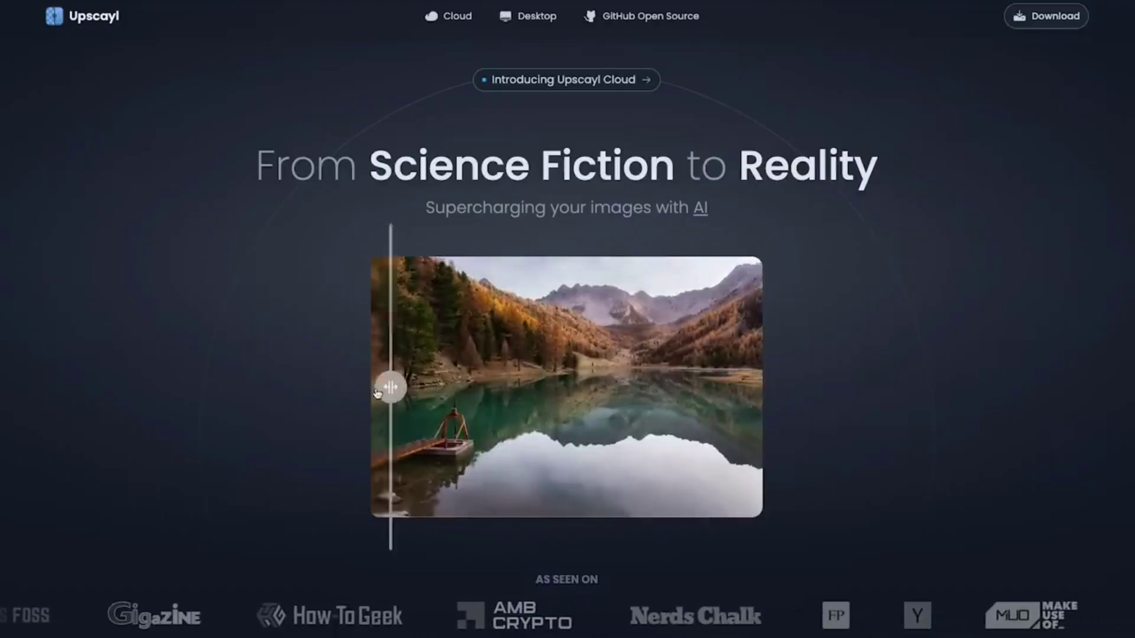
Step: Load paper dragon.png from the Downloads folder into Upscayl
scroll(304, 397, down, 20)
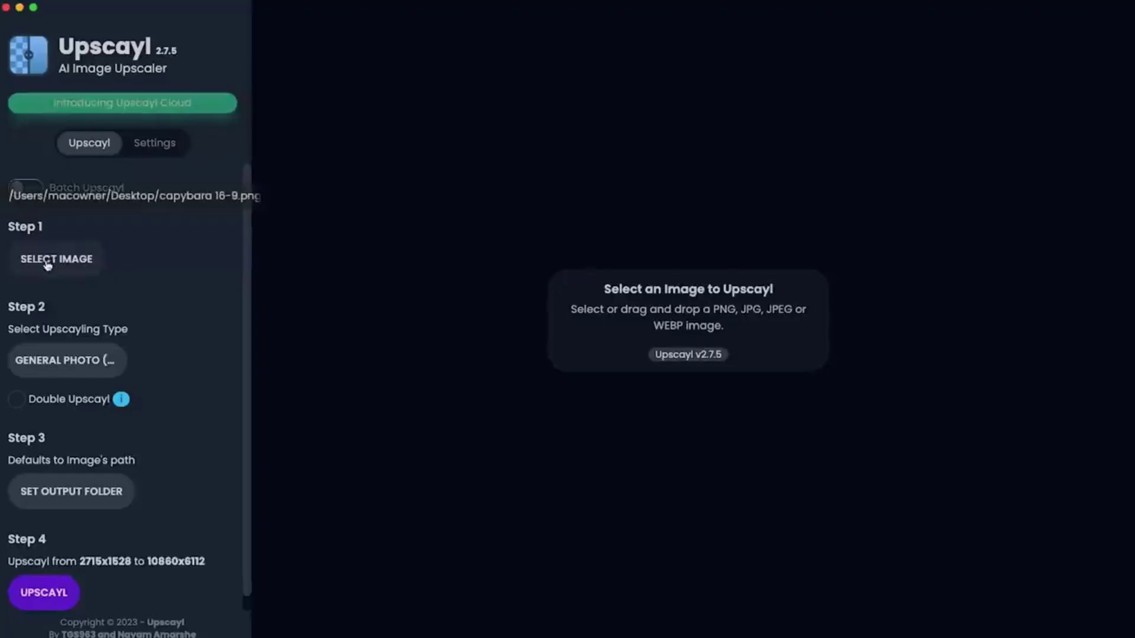
click(47, 264)
click(369, 144)
click(481, 210)
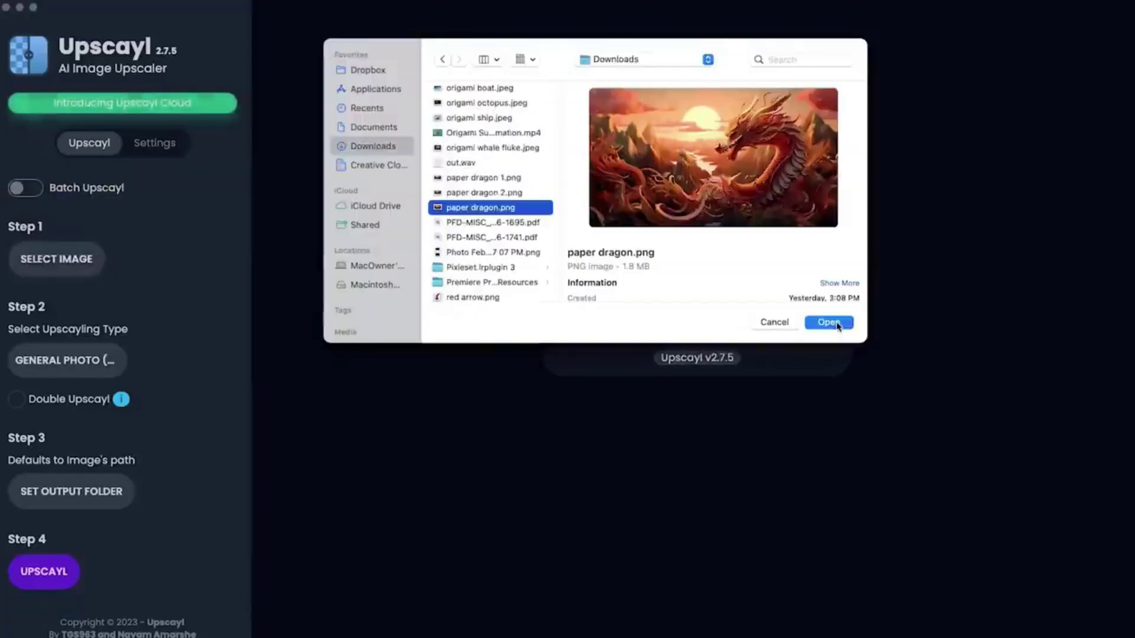
click(827, 323)
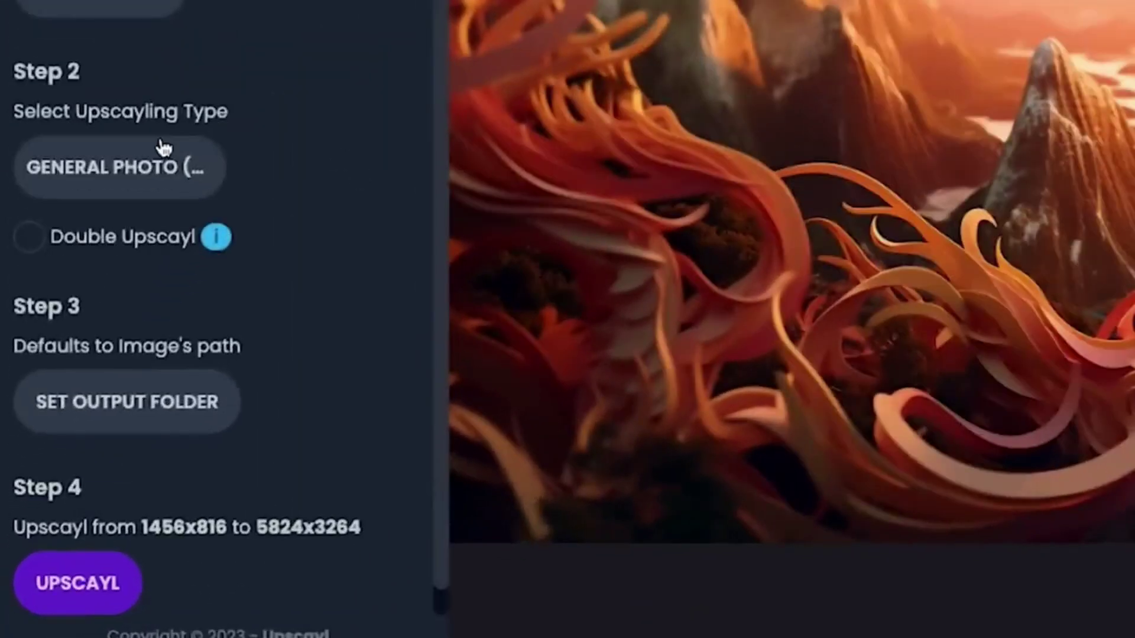
Step: Upscale the 1456x816 image to 5824x3264 with the General Photo (Real-ESRGAN) model
click(163, 153)
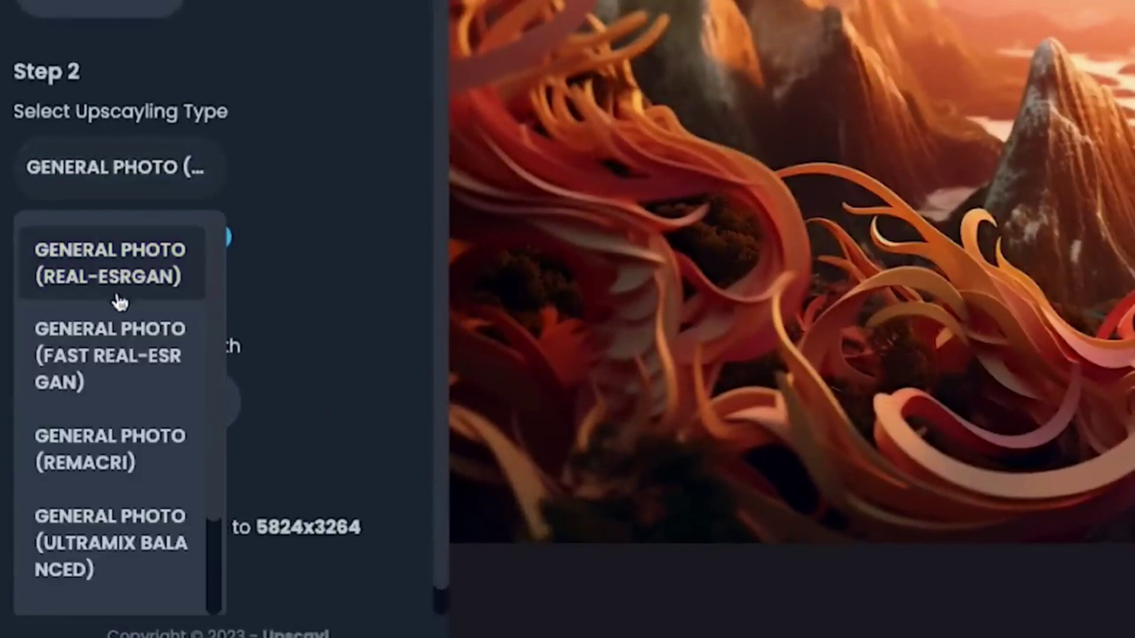
scroll(120, 377, down, 2)
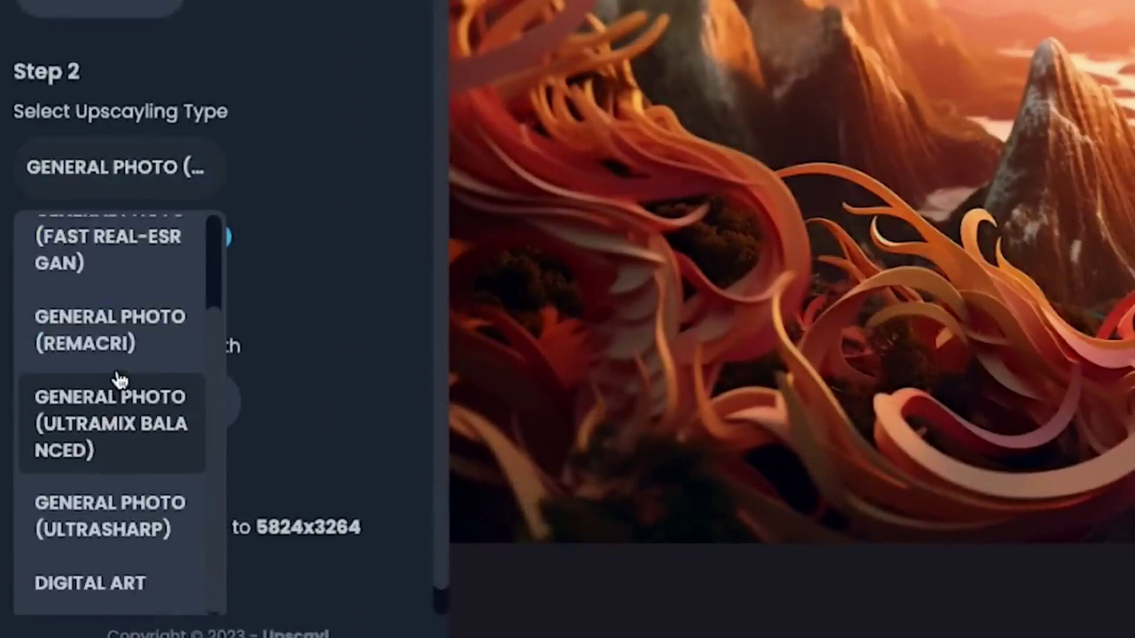
scroll(120, 380, up, 2)
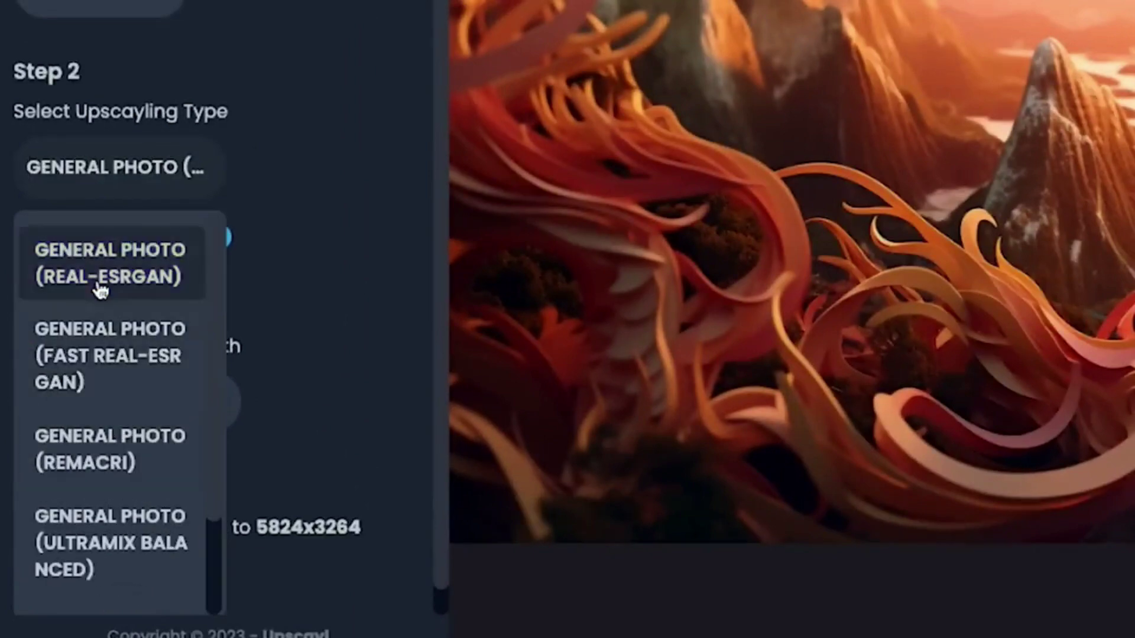
click(69, 291)
click(66, 594)
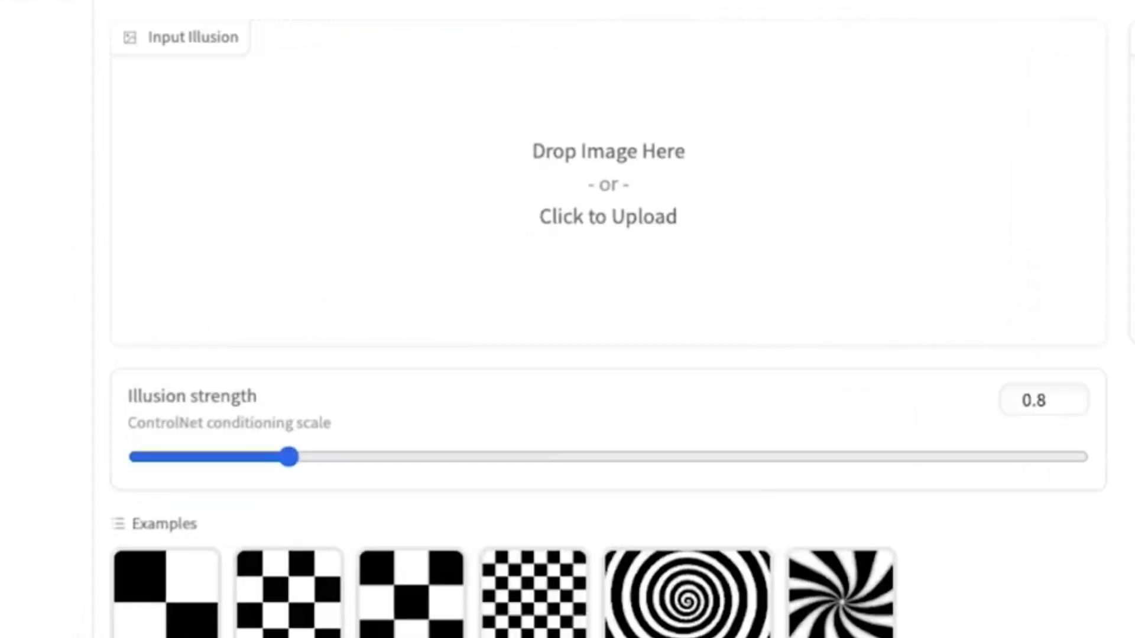
Step: Load the black-and-white swirl example as the Input Illusion image
click(860, 608)
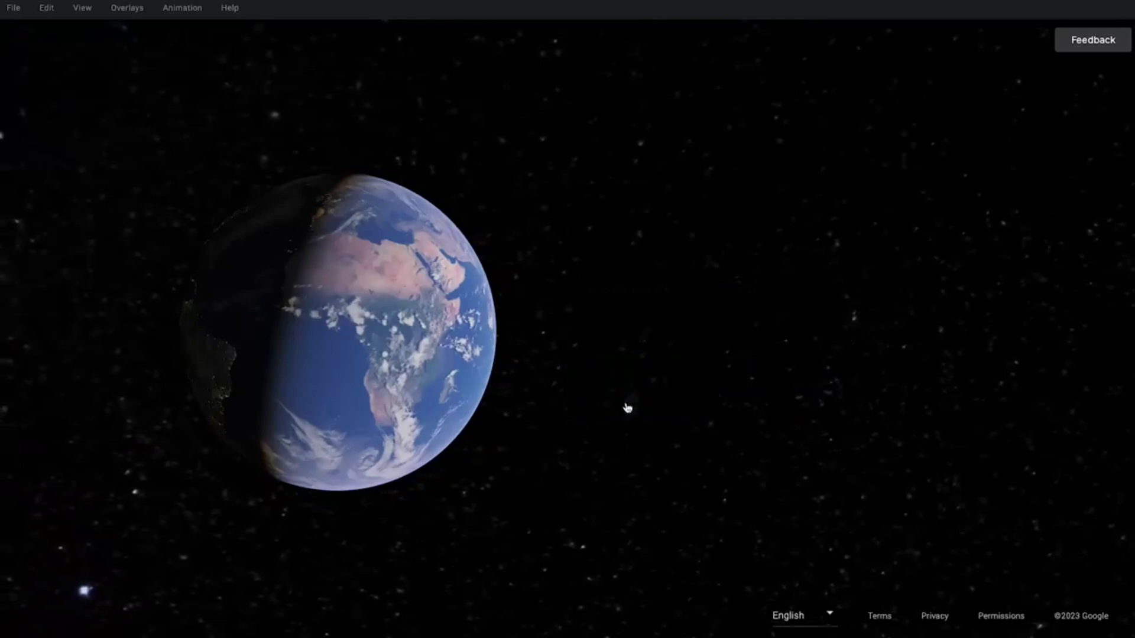
Step: Start a quick-start fly-in to Palm Jumeirah, accepting the default starting altitude
click(936, 491)
text(Palm Jumeirah)
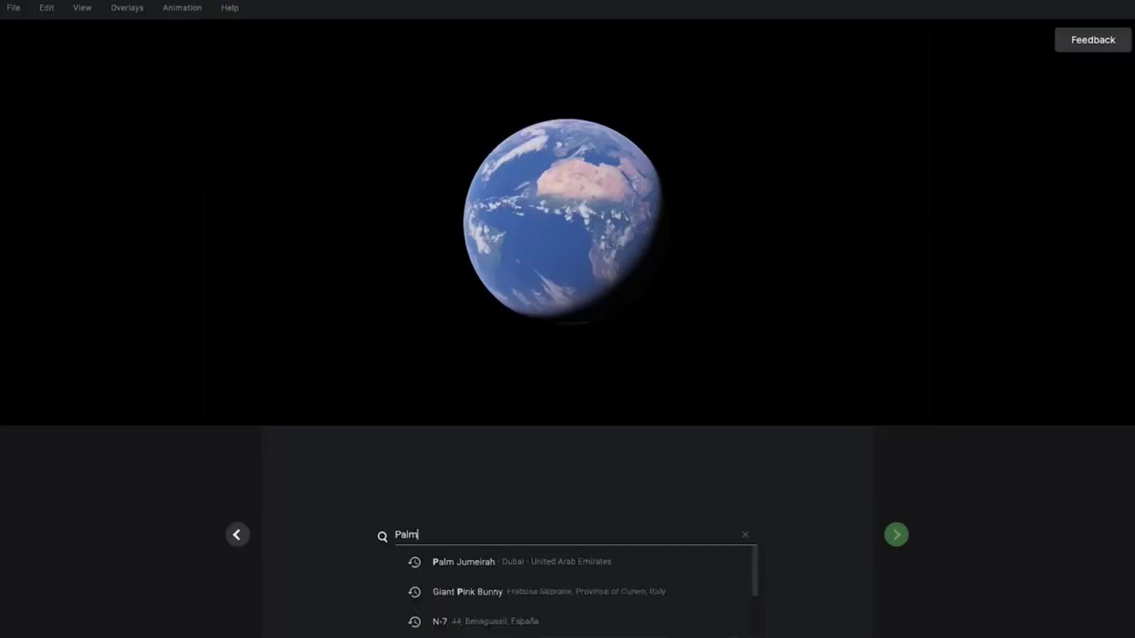
key(Return)
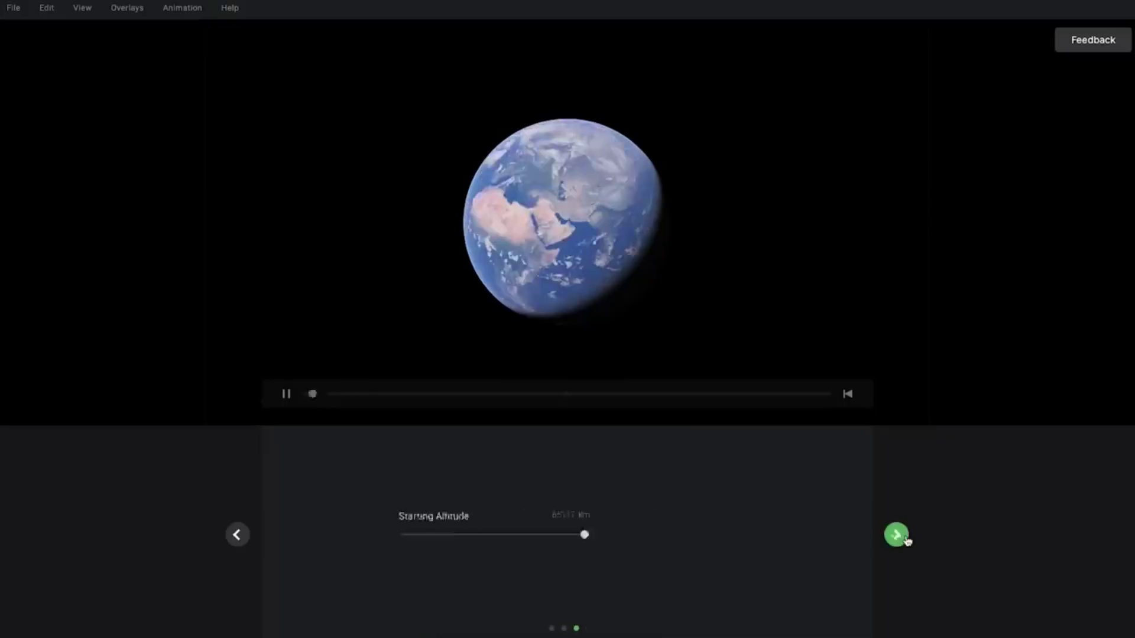
click(893, 535)
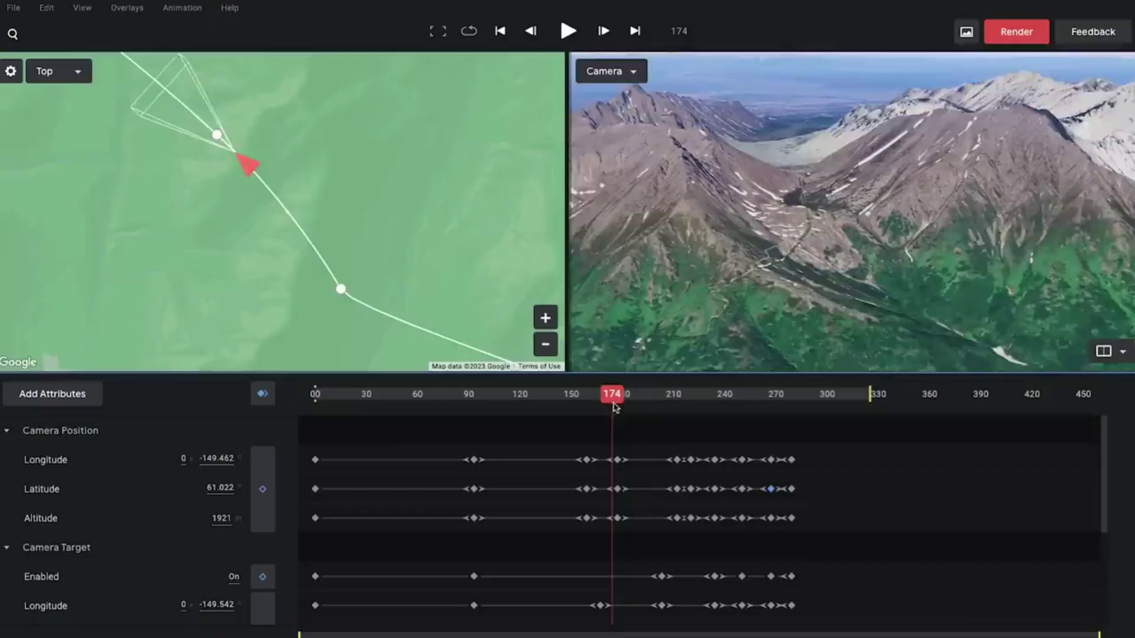
Step: Scrub to a later frame, view the path from North, and drag a keyframe to about 1460 m
drag(614, 407, 634, 406)
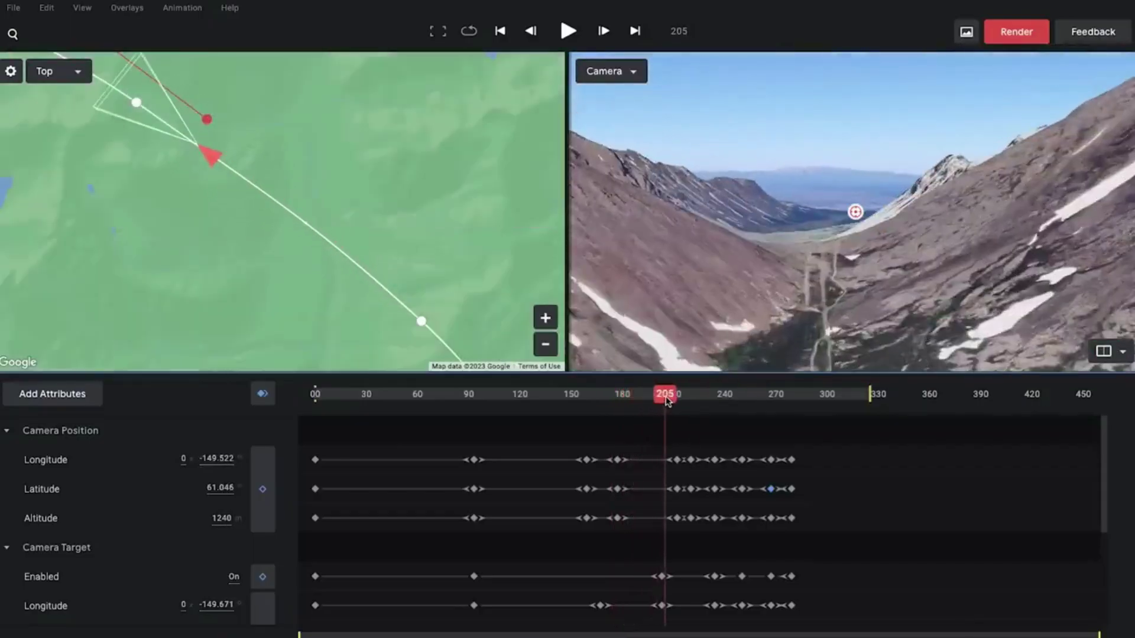
click(50, 160)
drag(329, 211, 329, 208)
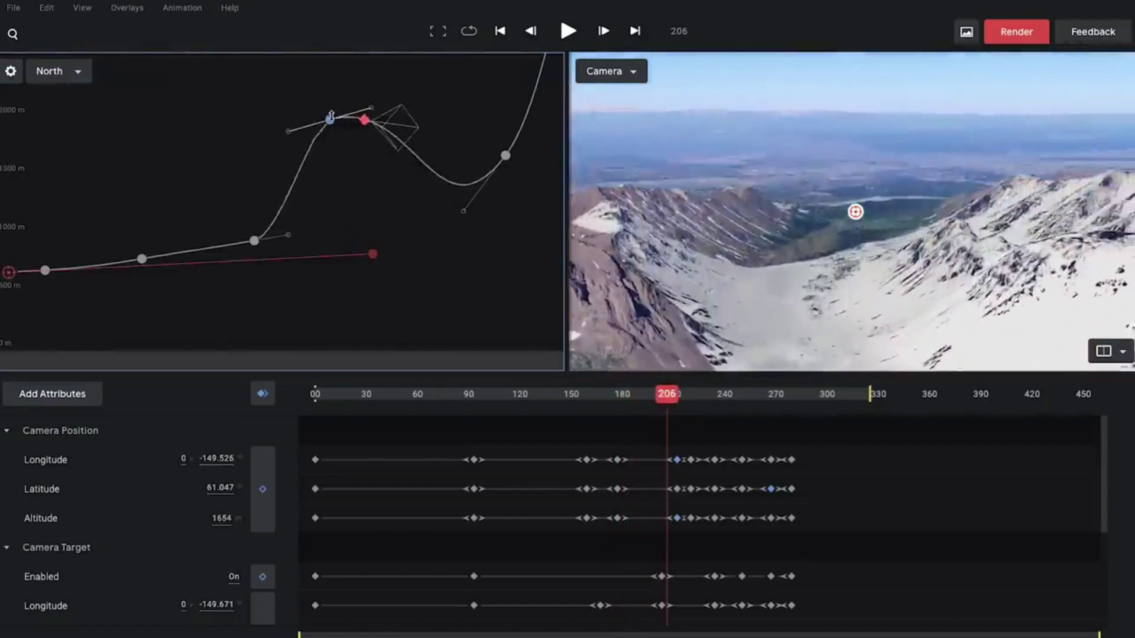
drag(334, 132, 342, 198)
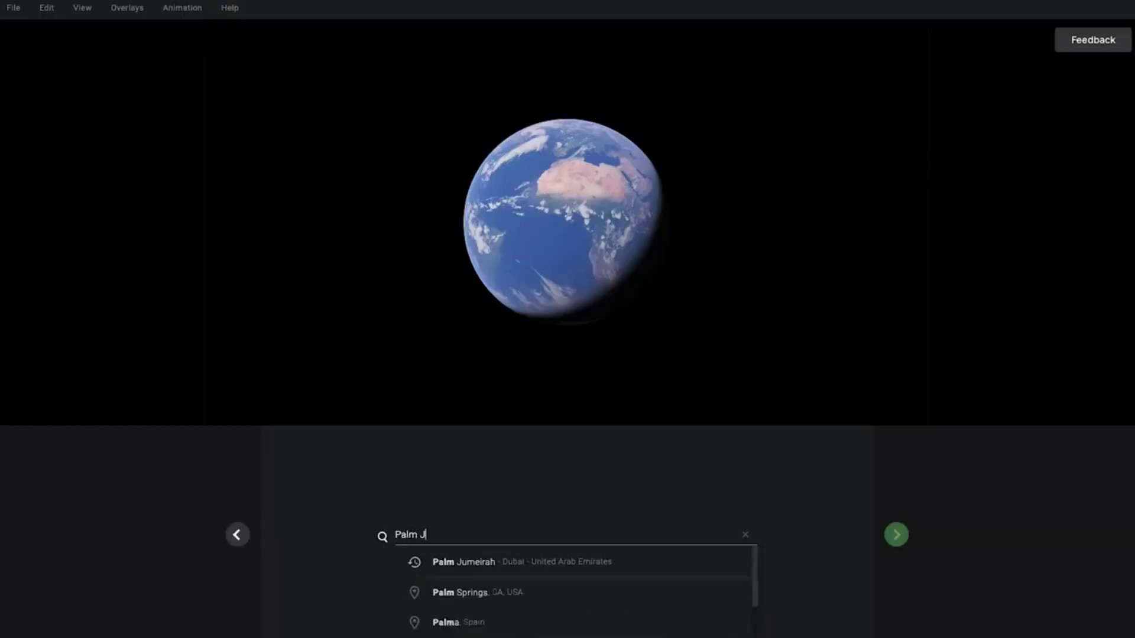
Step: Pick Palm Jumeirah at the default altitude, scrub to a later frame, and view the path from North
click(457, 567)
click(896, 534)
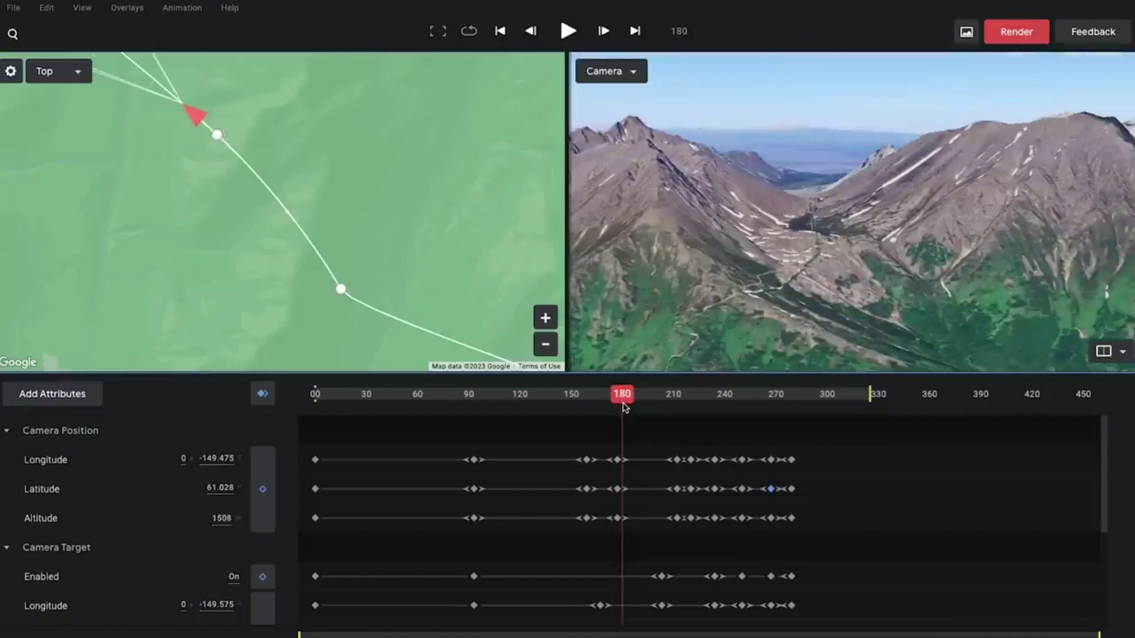
drag(624, 406, 636, 406)
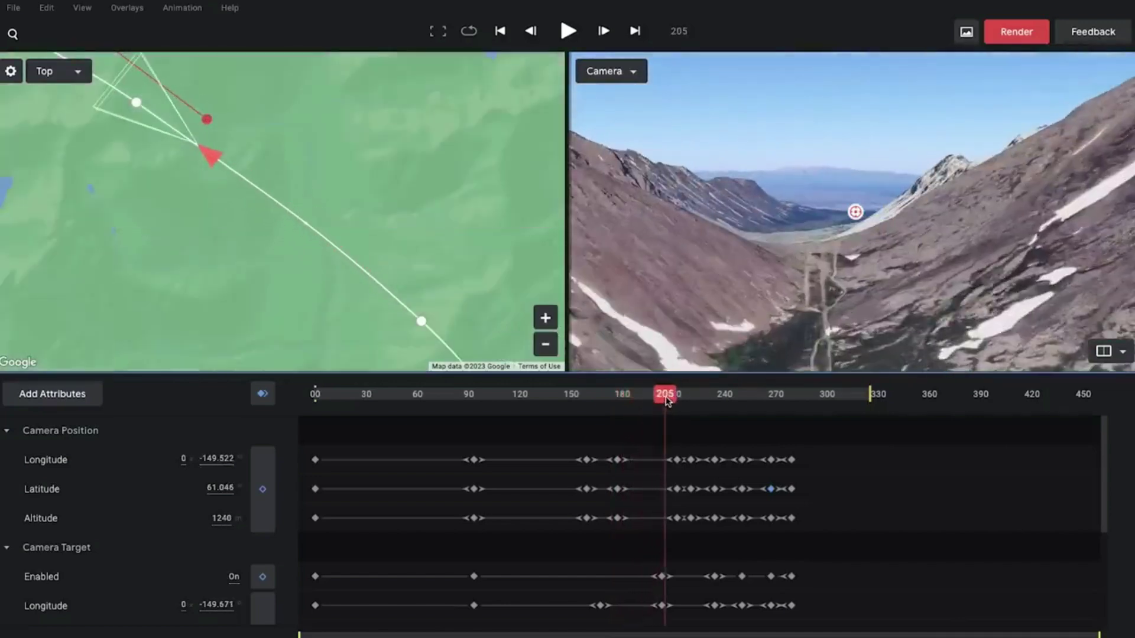
click(58, 168)
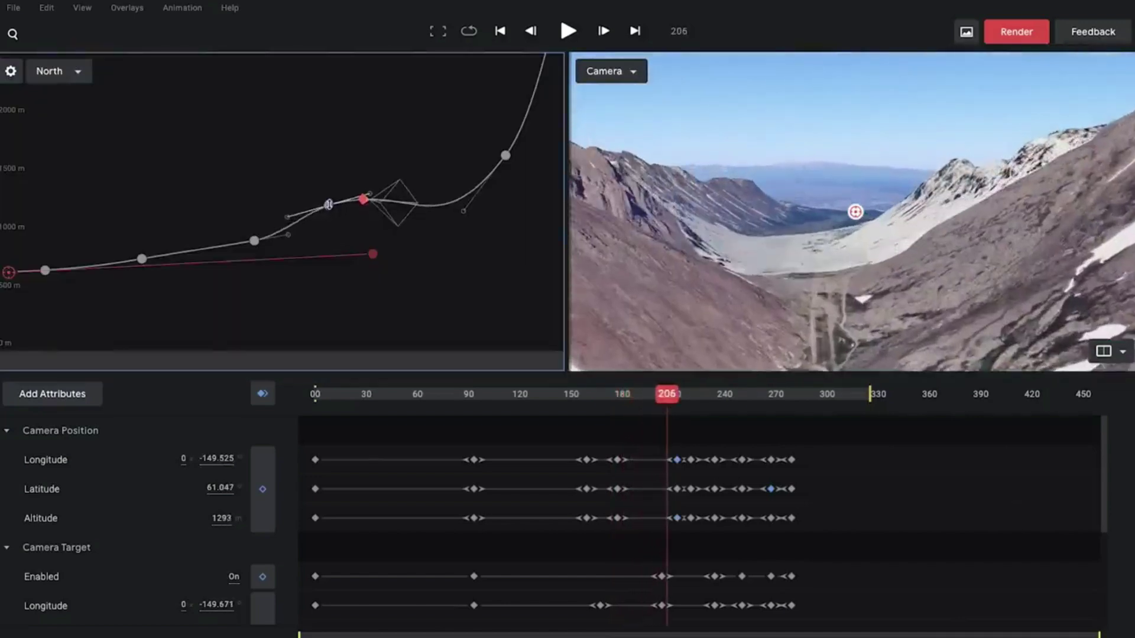